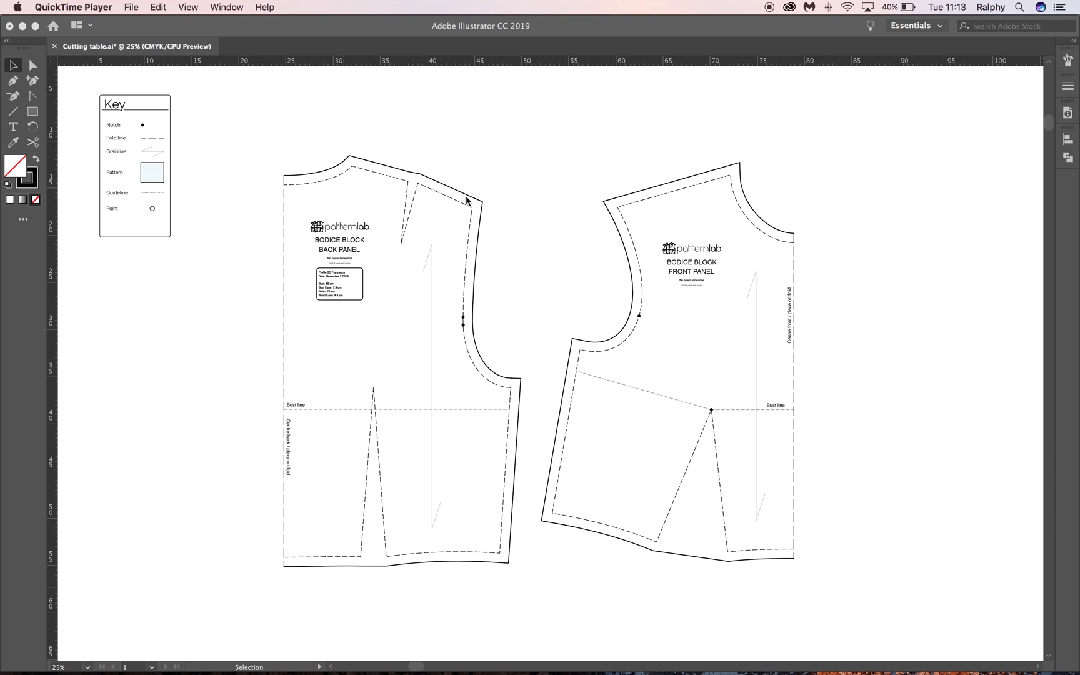
Marquee-select and deselect the back and front bodice pieces three times with the Selection tool to check them
{"action": "left_click", "coordinate": [37, 65]}
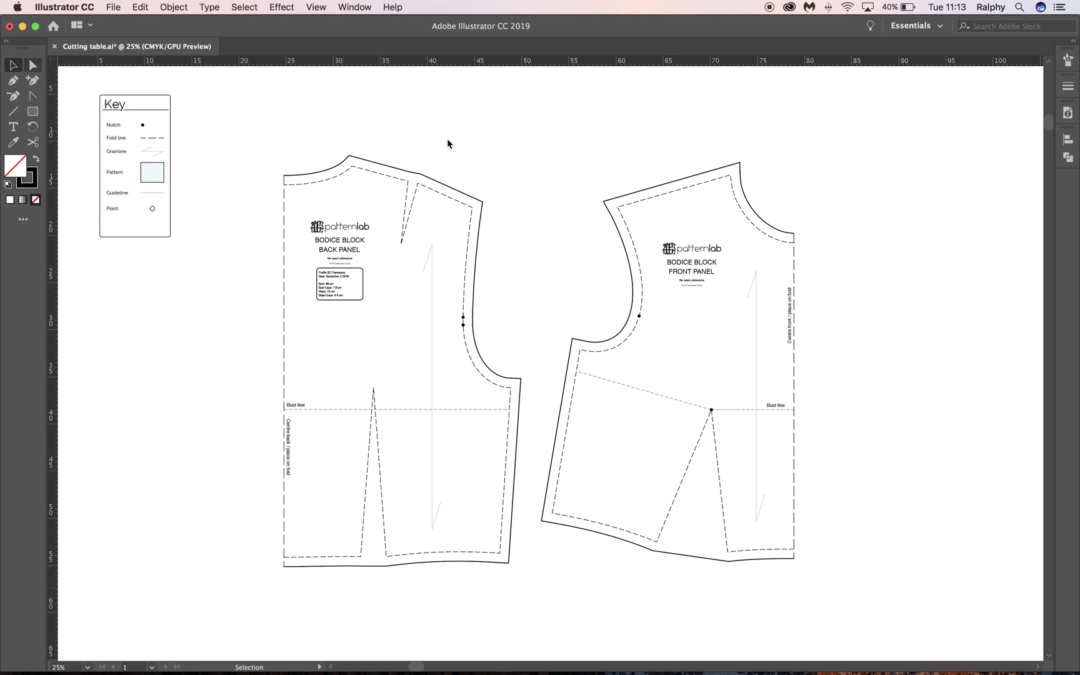
{"action": "left_click", "coordinate": [35, 65]}
{"action": "left_click", "coordinate": [13, 65]}
{"action": "left_click_drag", "start_coordinate": [239, 111], "coordinate": [882, 609]}
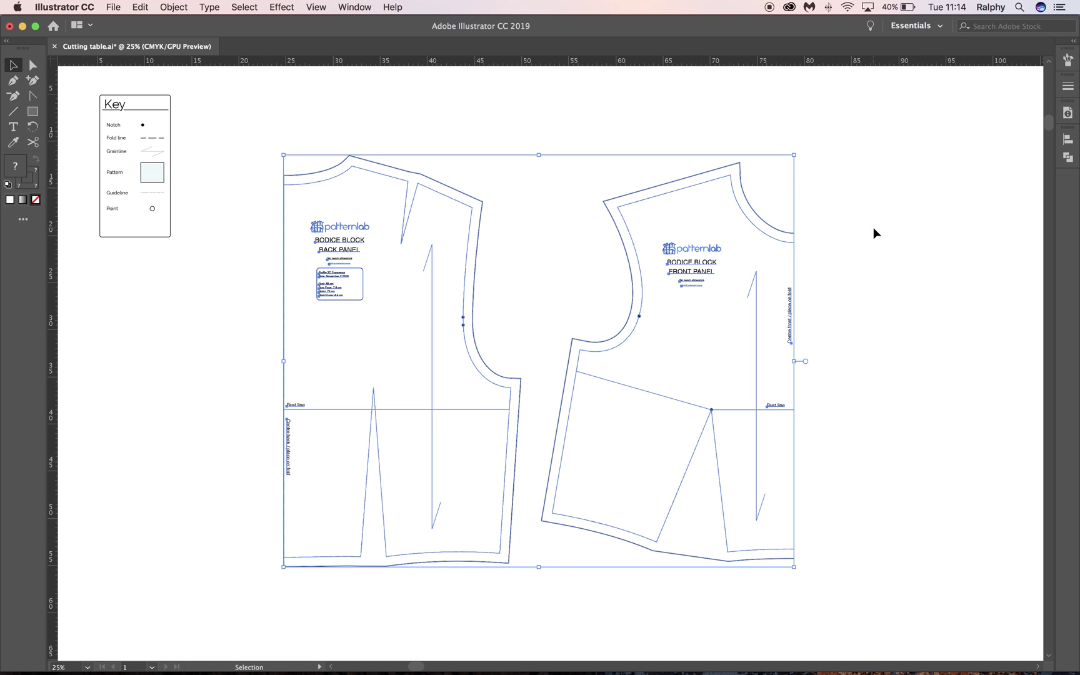
{"action": "left_click", "coordinate": [873, 211]}
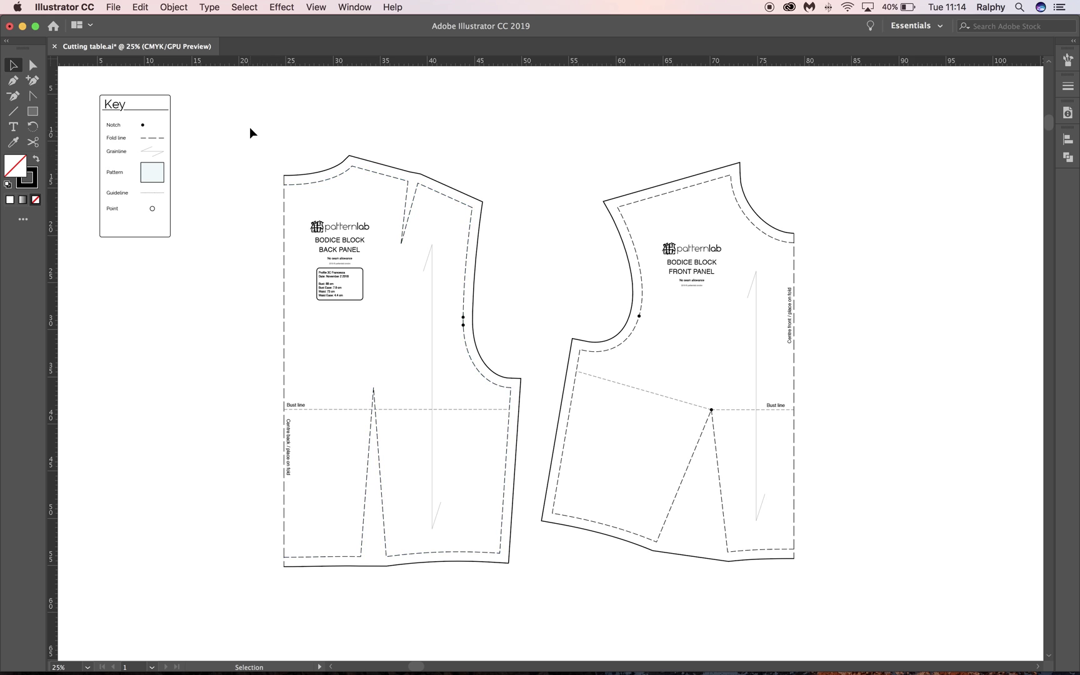
{"action": "left_click_drag", "start_coordinate": [250, 126], "coordinate": [874, 610]}
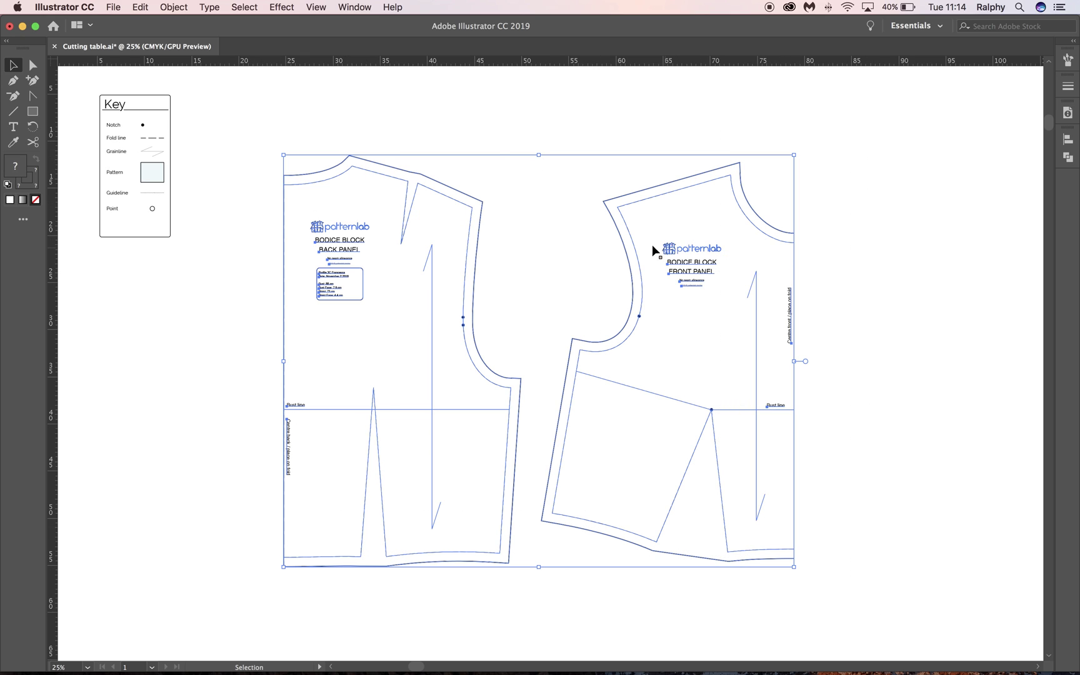
{"action": "left_click", "coordinate": [521, 178]}
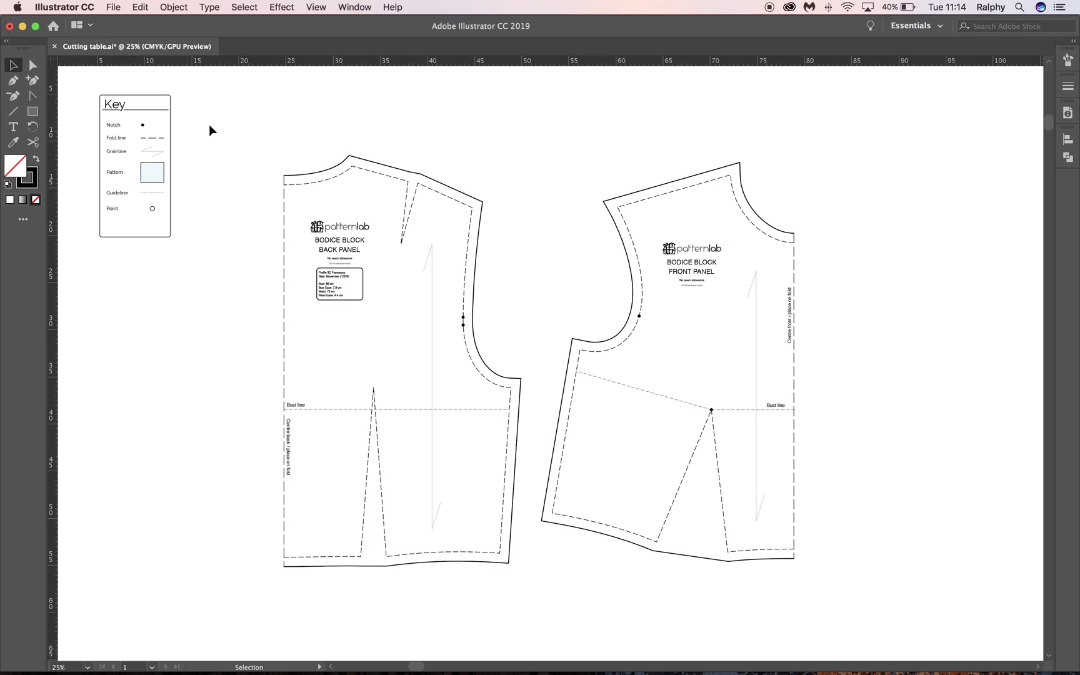
{"action": "left_click_drag", "start_coordinate": [238, 125], "coordinate": [828, 591]}
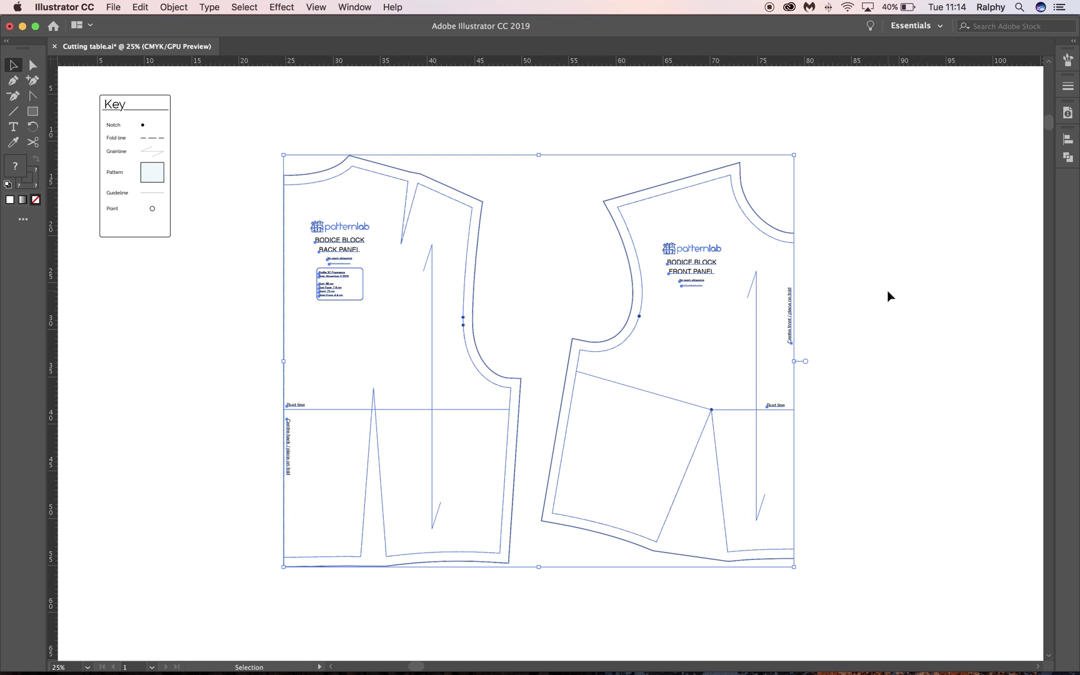
{"action": "left_click", "coordinate": [509, 169]}
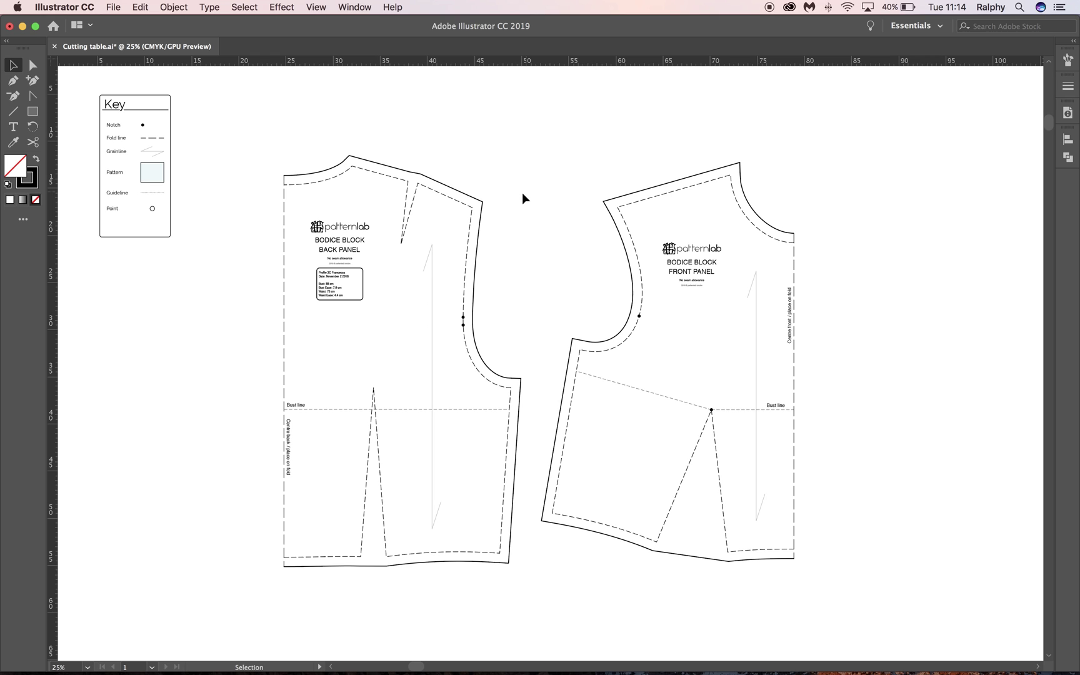
Minimise the Cutting table window, then restore it from the Illustrator icon in the Dock
{"action": "left_click", "coordinate": [22, 27]}
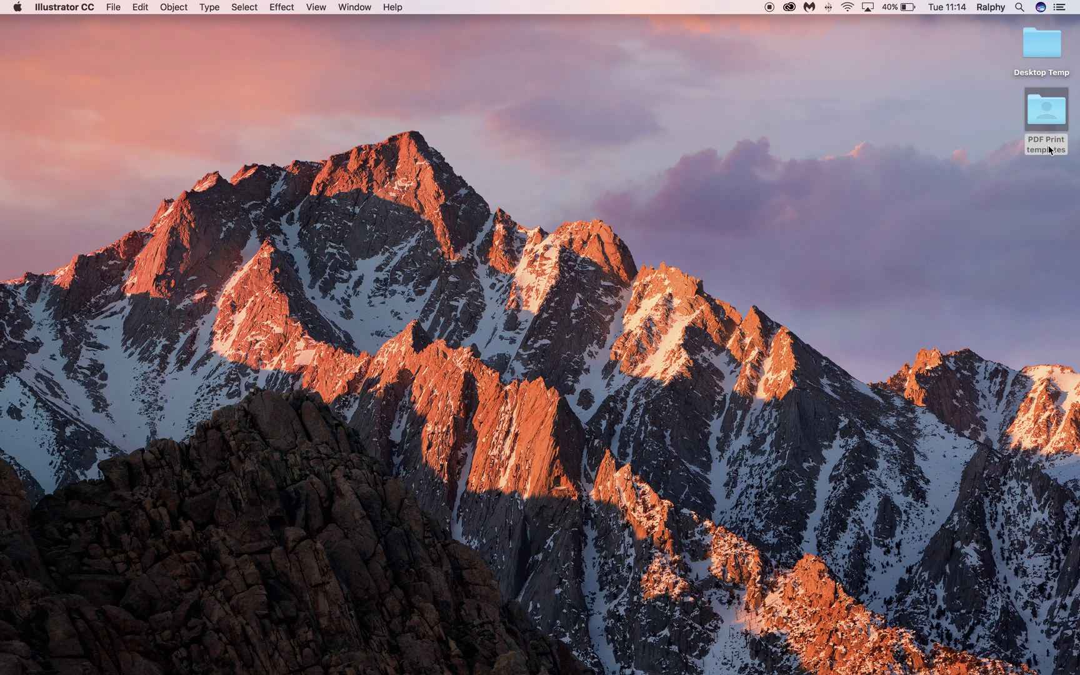
{"action": "mouse_move", "coordinate": [222, 669]}
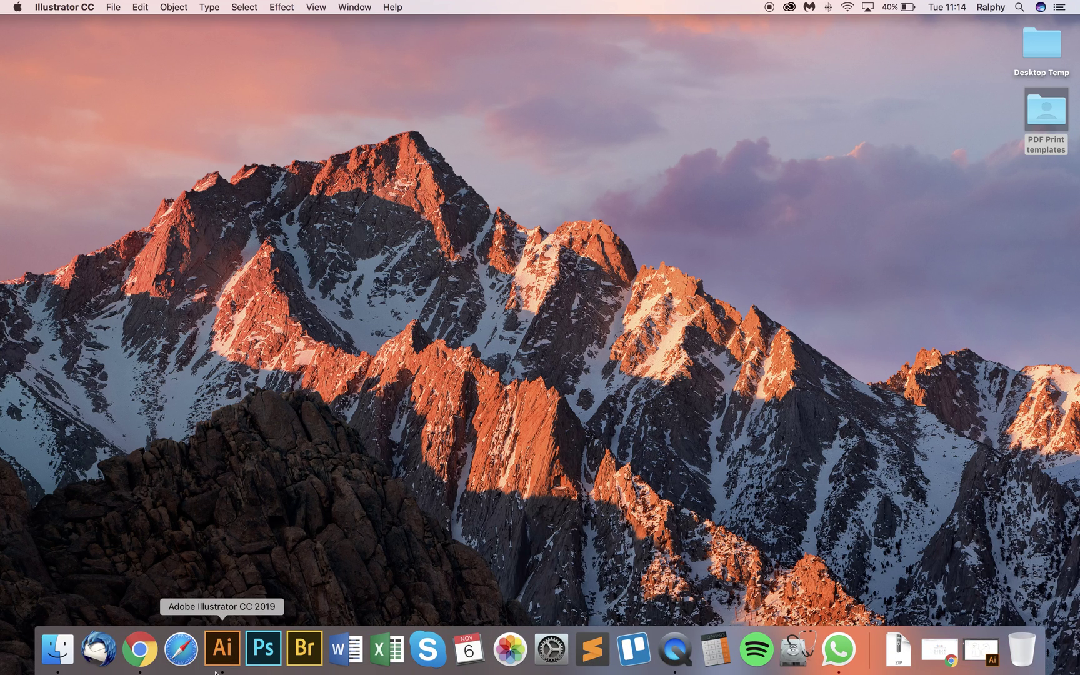
{"action": "left_click", "coordinate": [224, 648]}
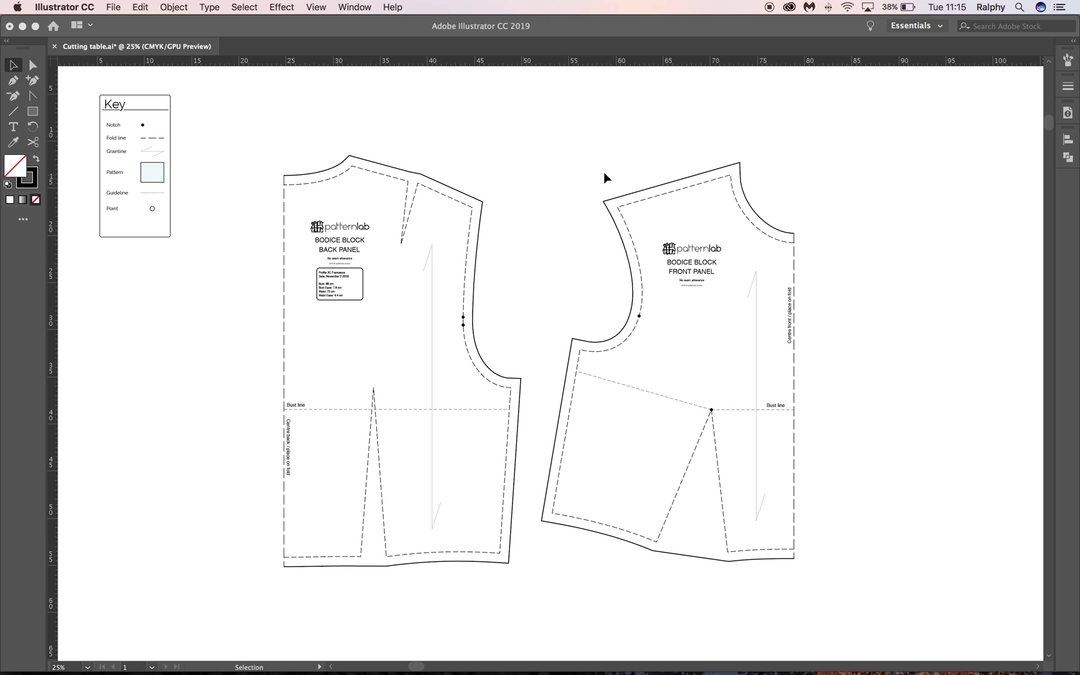
Open A4 Print template.ai from the Desktop's PDF Print templates folder via File > Open
{"action": "left_click", "coordinate": [118, 8]}
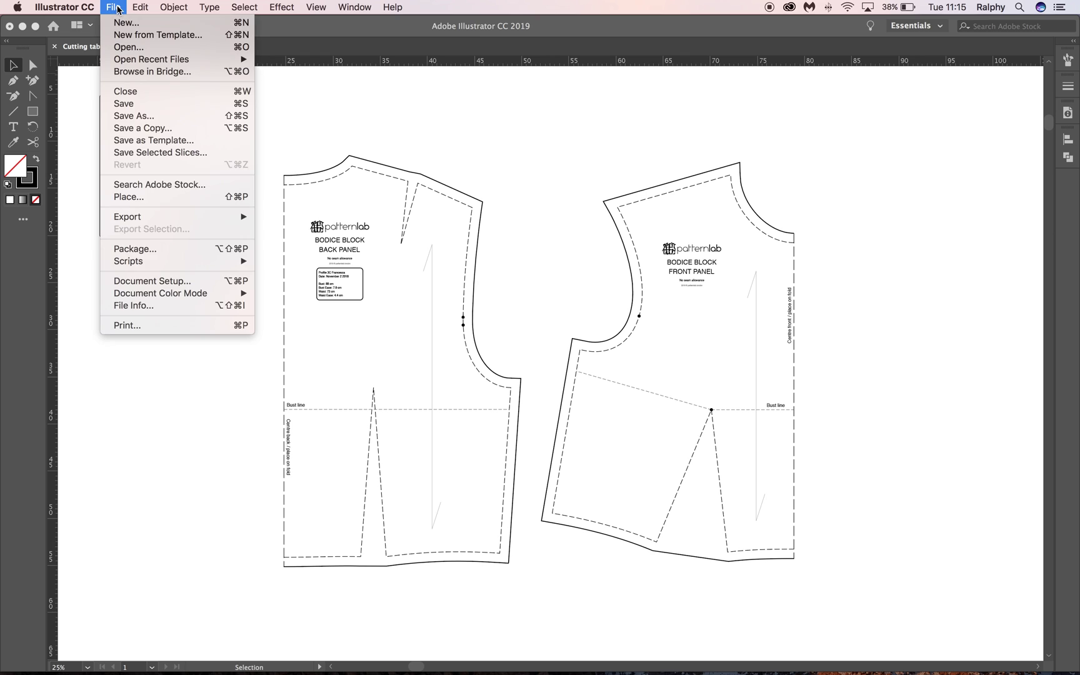
{"action": "left_click", "coordinate": [127, 51]}
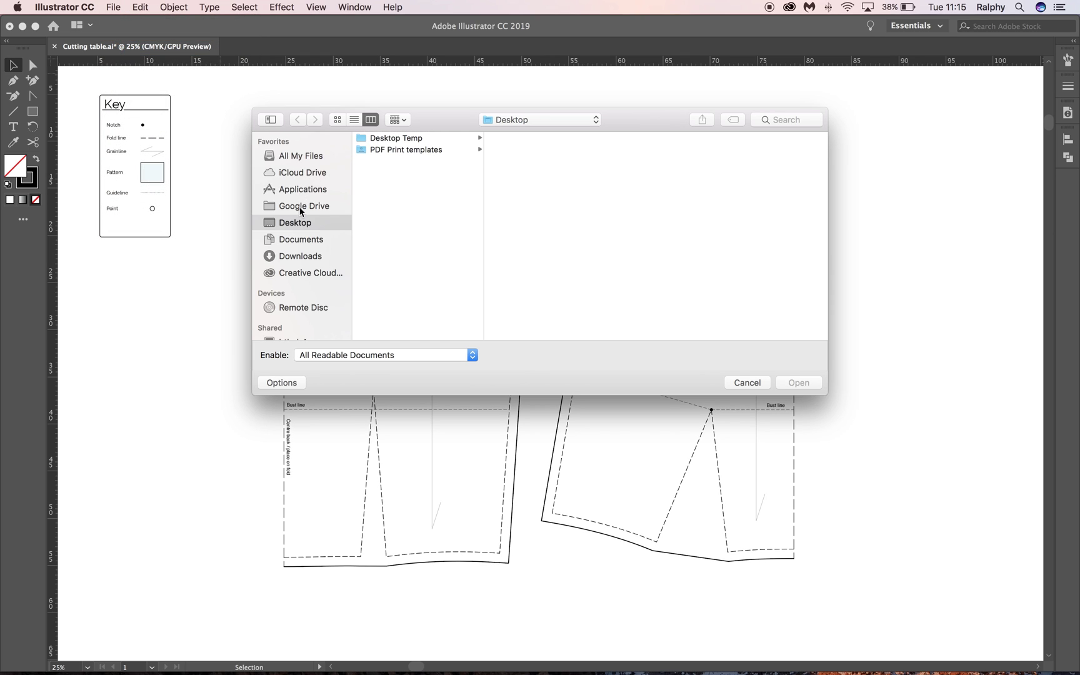
{"action": "left_click", "coordinate": [403, 152]}
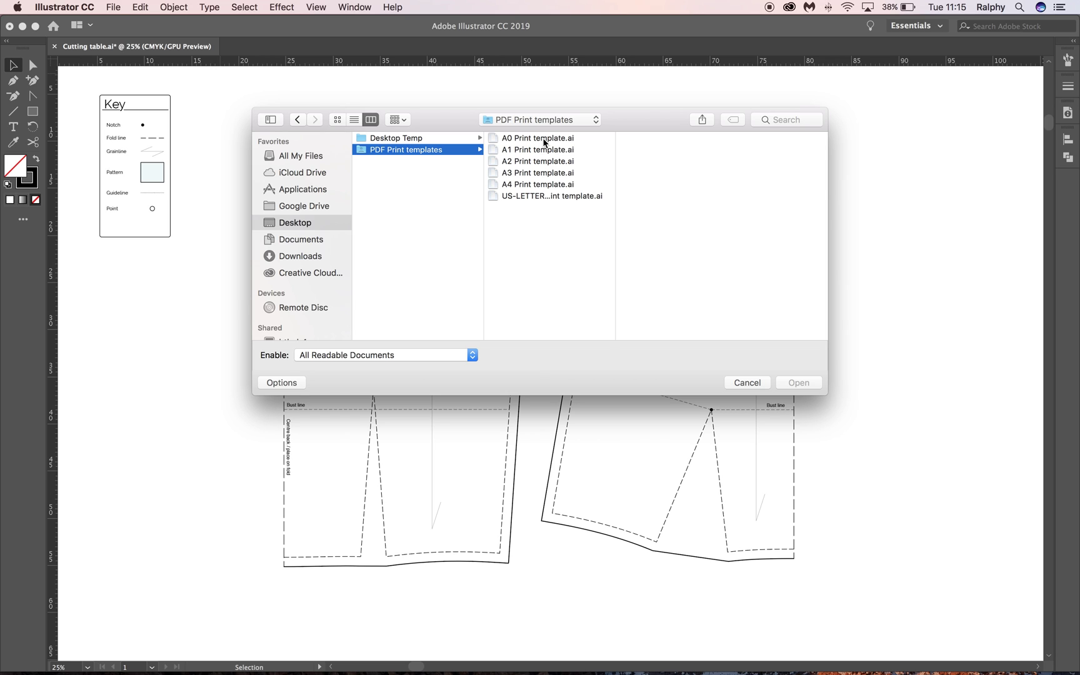
{"action": "left_click", "coordinate": [544, 187]}
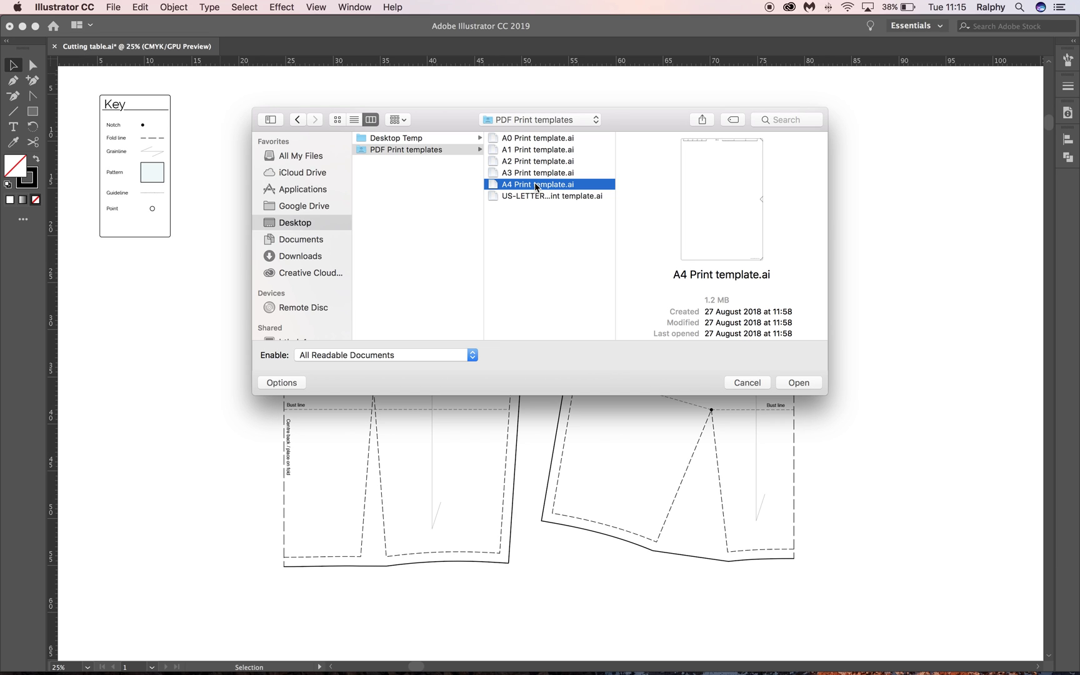
{"action": "left_click", "coordinate": [566, 198]}
{"action": "left_click", "coordinate": [567, 188]}
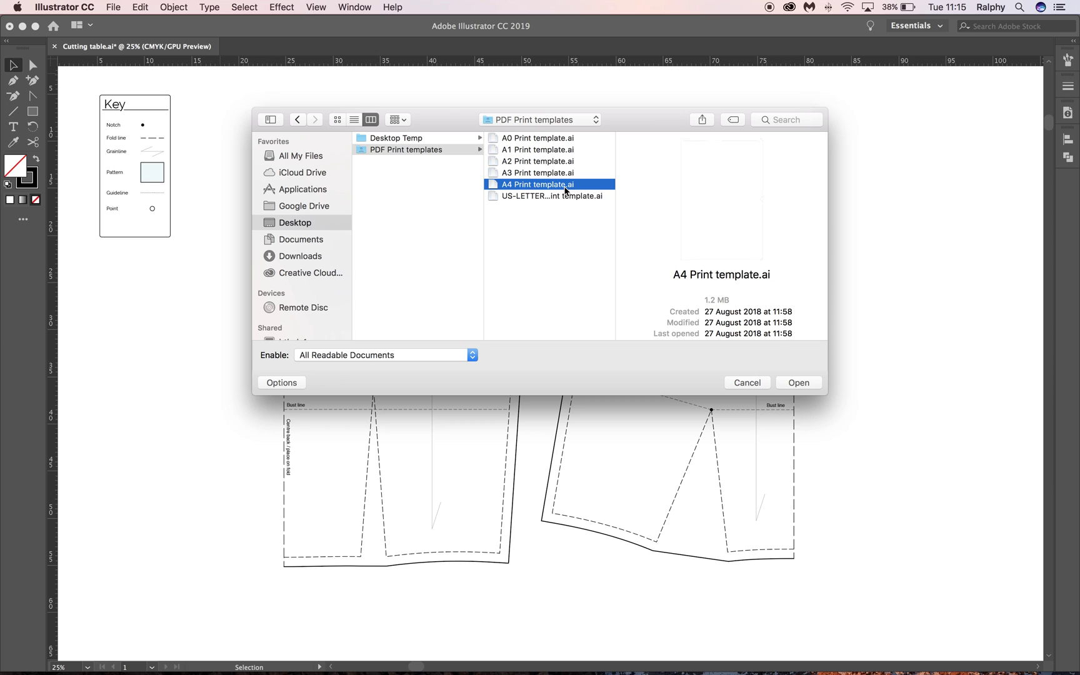
{"action": "left_click", "coordinate": [802, 385]}
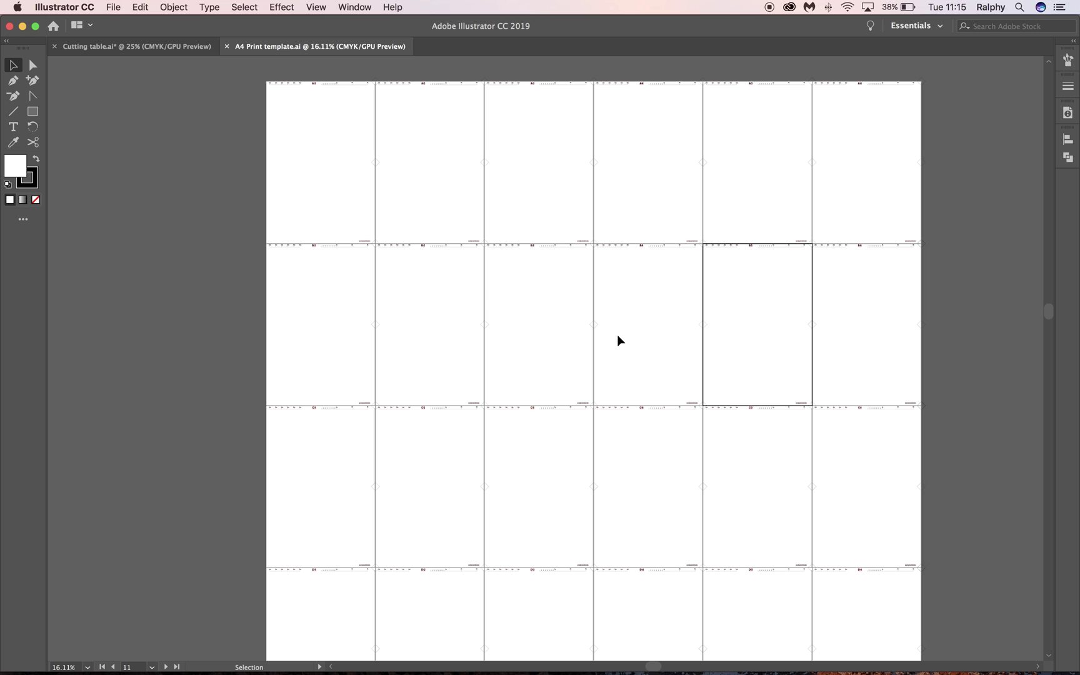
{"action": "key", "text": "super+minus"}
{"action": "key", "text": "super+minus"}
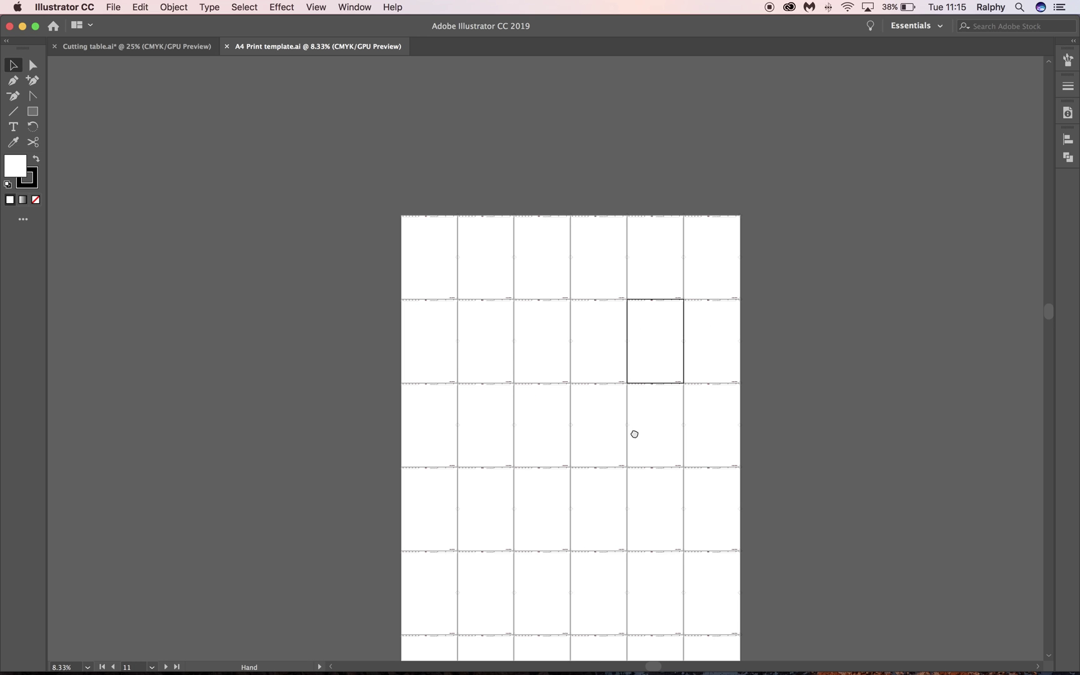
{"action": "left_click_drag", "start_coordinate": [635, 434], "coordinate": [593, 354]}
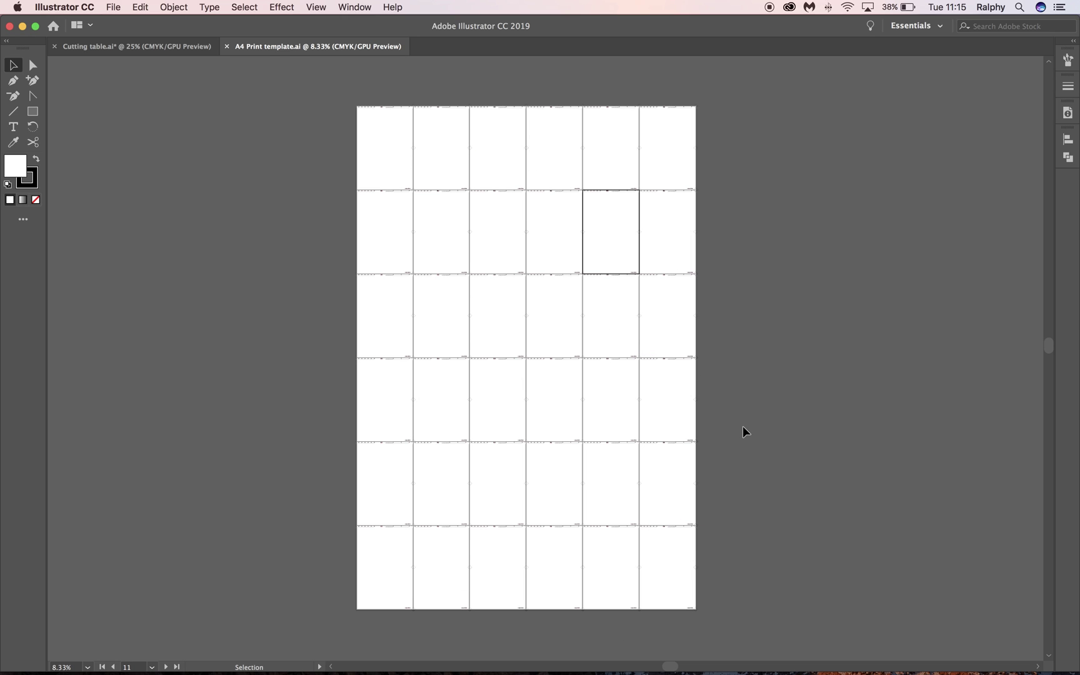
{"action": "key", "text": "super+equal"}
{"action": "key", "text": "super+equal"}
{"action": "key", "text": "super+equal"}
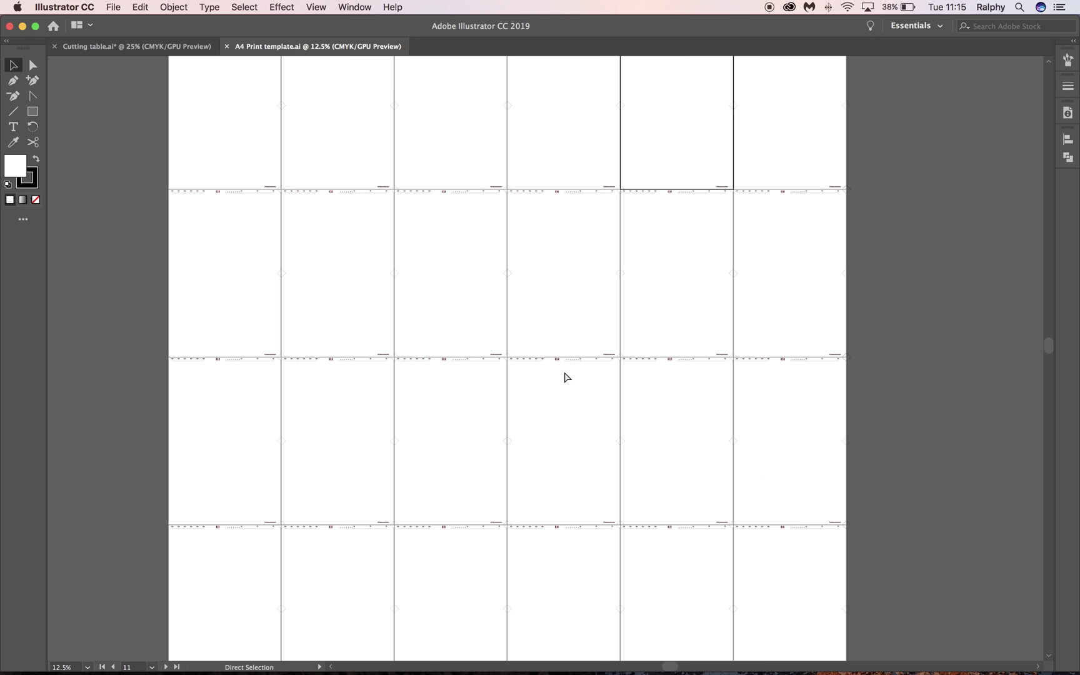
{"action": "key", "text": "super+equal"}
{"action": "key", "text": "super+equal"}
{"action": "key", "text": "super+equal"}
{"action": "key", "text": "super+equal"}
{"action": "key", "text": "super+equal"}
{"action": "left_click_drag", "start_coordinate": [617, 418], "coordinate": [550, 316]}
{"action": "key", "text": "super+minus"}
{"action": "scroll", "coordinate": [598, 371], "scroll_direction": "down", "scroll_amount": 2}
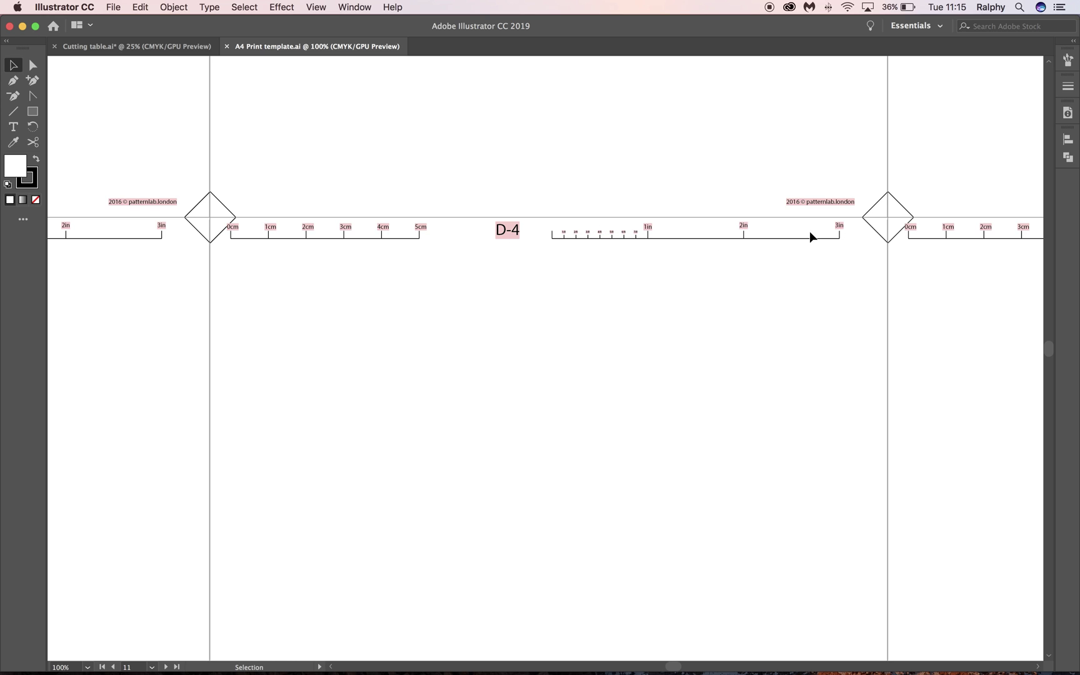
{"action": "key", "text": "super+minus"}
{"action": "key", "text": "super+minus"}
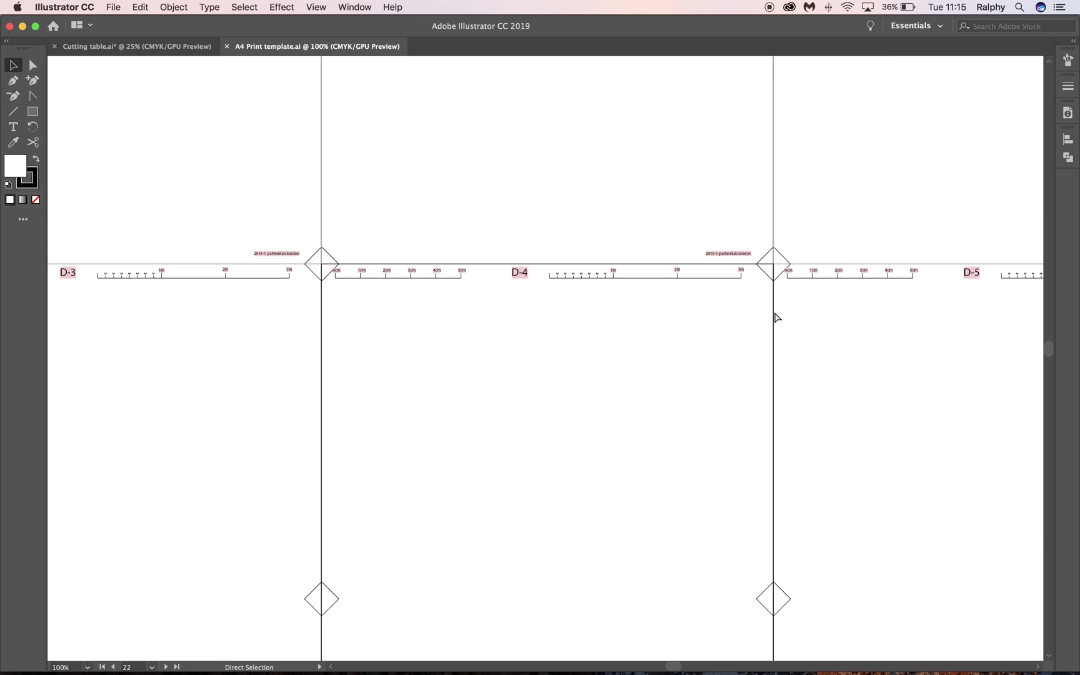
{"action": "left_click_drag", "start_coordinate": [764, 350], "coordinate": [756, 175]}
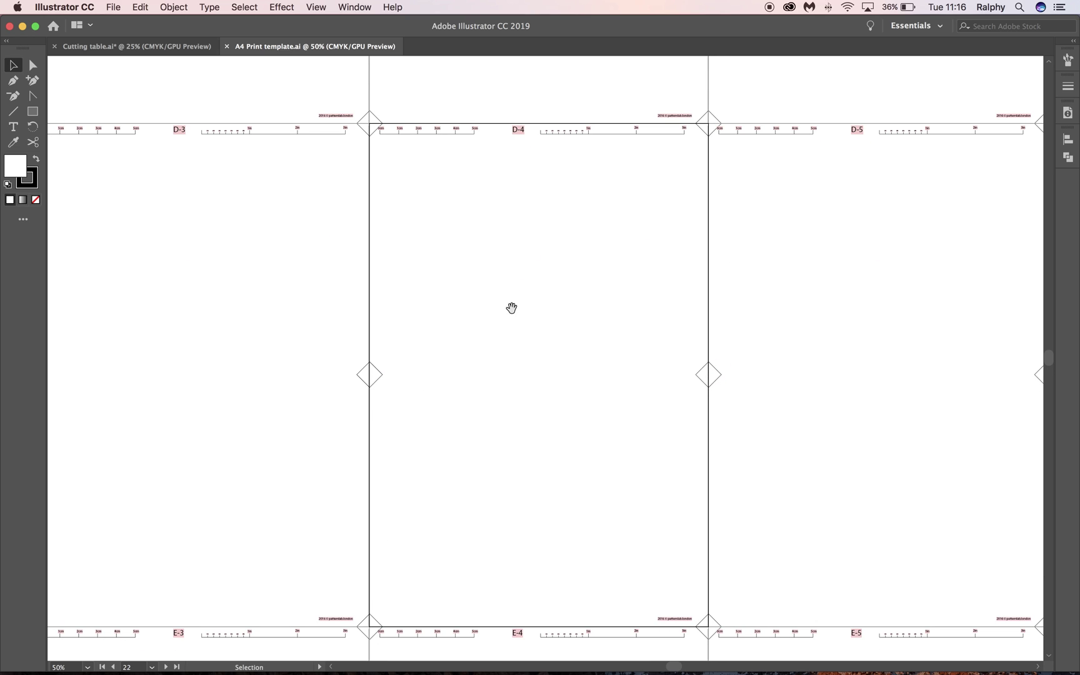
{"action": "left_click_drag", "start_coordinate": [439, 242], "coordinate": [451, 261]}
{"action": "scroll", "coordinate": [537, 465], "scroll_direction": "up", "scroll_amount": 10}
{"action": "scroll", "coordinate": [537, 465], "scroll_direction": "left", "scroll_amount": 2}
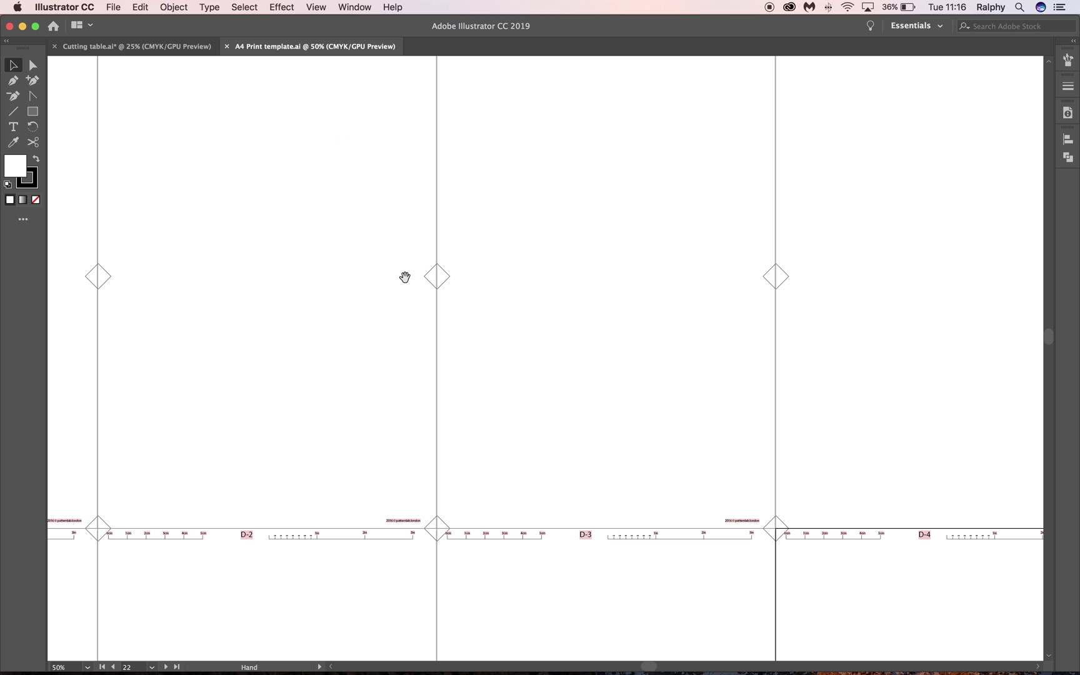
{"action": "key", "text": "super+minus"}
{"action": "key", "text": "super+minus"}
{"action": "key", "text": "super+minus"}
{"action": "left_click_drag", "start_coordinate": [487, 161], "coordinate": [439, 403]}
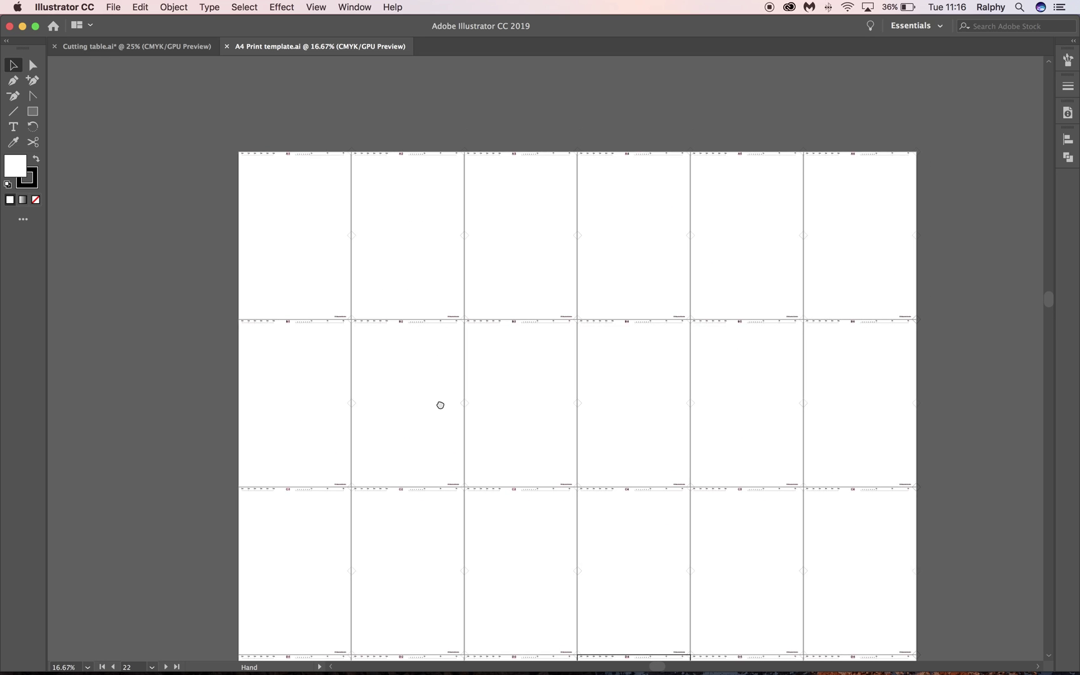
In the Cutting table document, select the back bodice panel and undo a trial move
{"action": "left_click", "coordinate": [131, 47]}
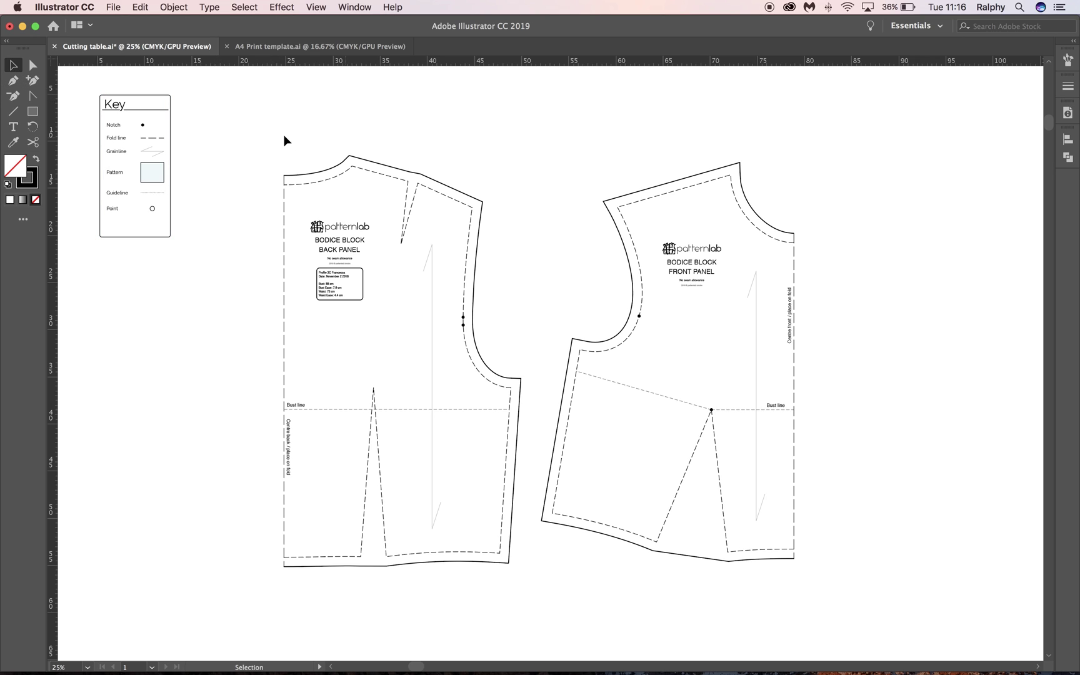
{"action": "left_click_drag", "start_coordinate": [279, 145], "coordinate": [526, 605]}
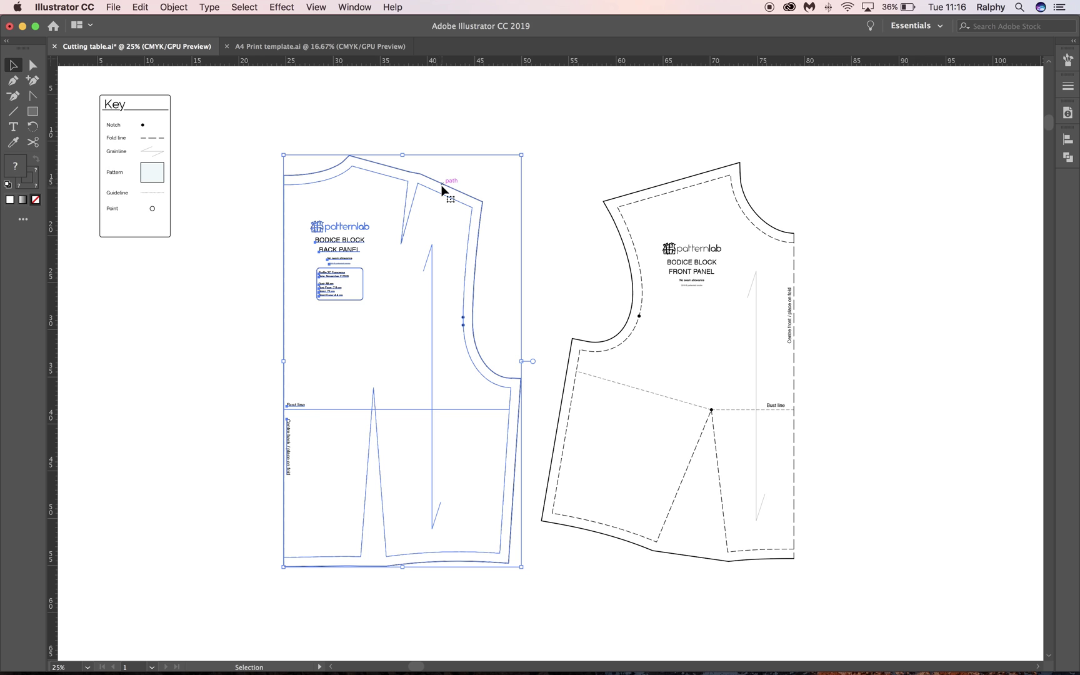
{"action": "left_click", "coordinate": [465, 176]}
{"action": "left_click_drag", "start_coordinate": [453, 189], "coordinate": [558, 164]}
{"action": "key", "text": "ctrl+z"}
{"action": "left_click", "coordinate": [449, 119]}
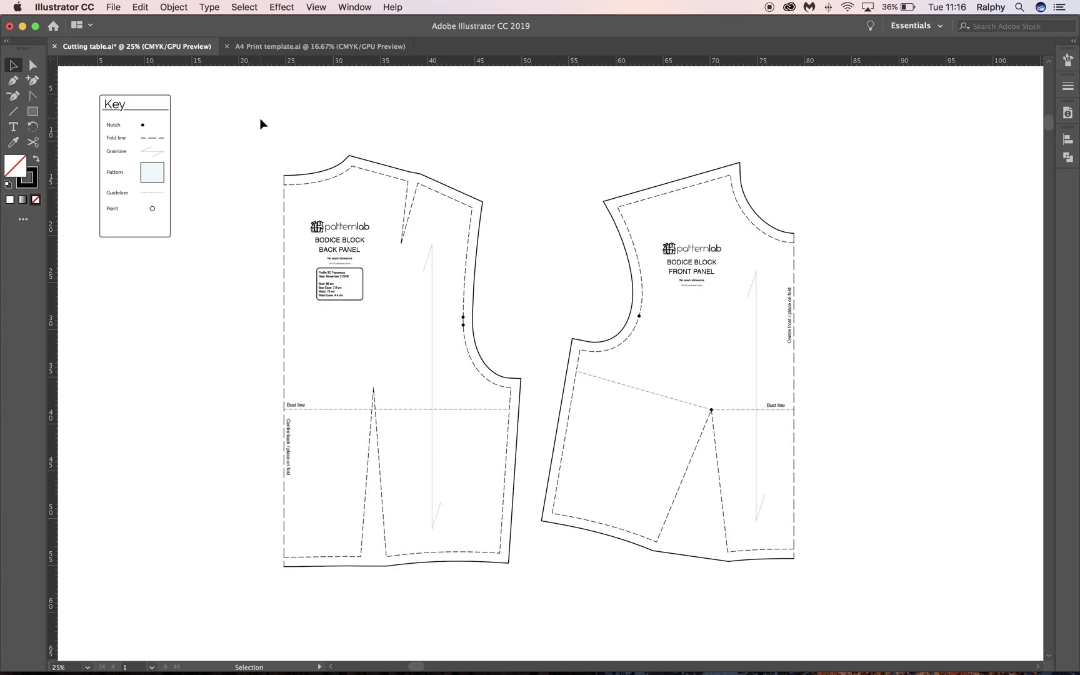
Reselect the back panel, then trial-move the front panel over it and undo
{"action": "left_click", "coordinate": [32, 65]}
{"action": "key", "text": "v"}
{"action": "left_click_drag", "start_coordinate": [253, 136], "coordinate": [519, 578]}
{"action": "right_click", "coordinate": [511, 387]}
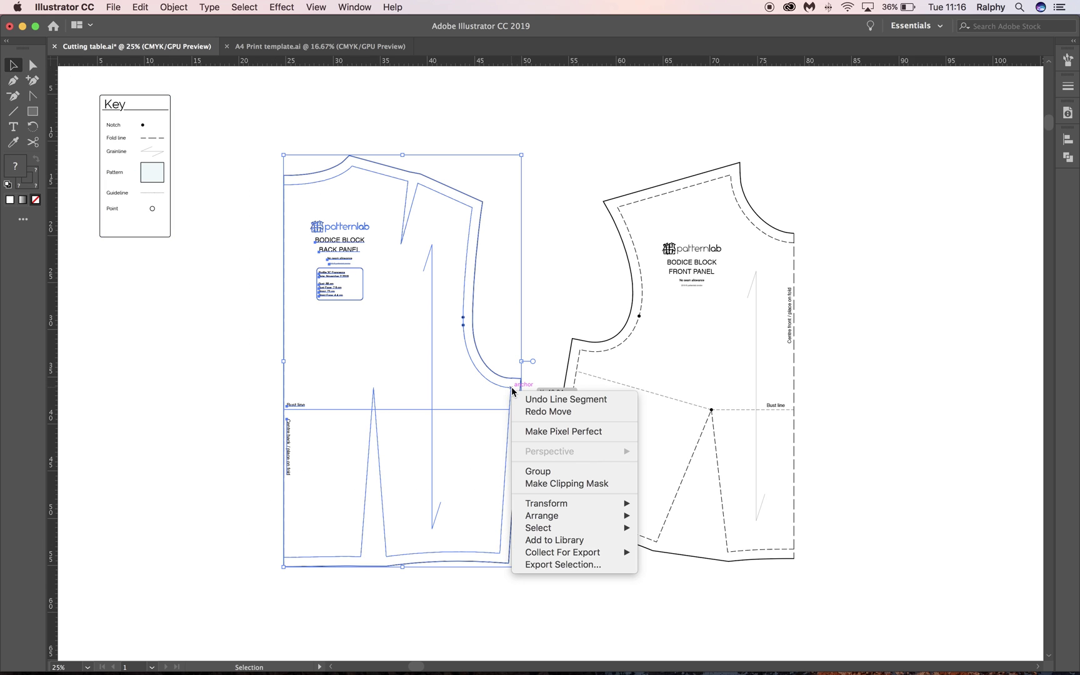
{"action": "left_click", "coordinate": [533, 472]}
{"action": "left_click", "coordinate": [616, 337]}
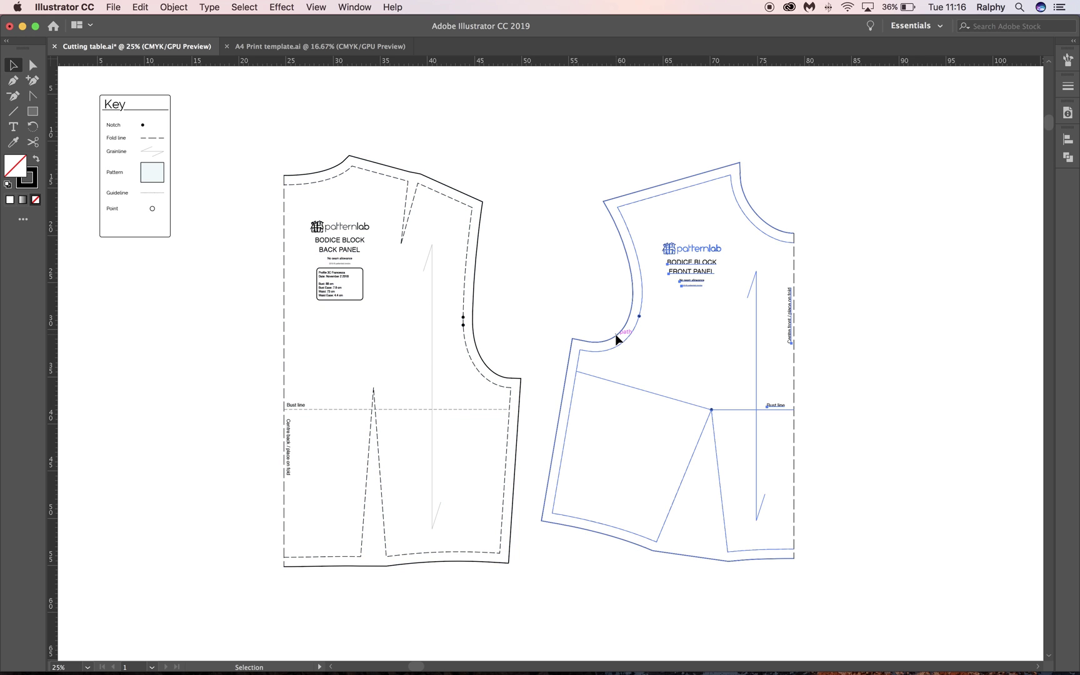
{"action": "left_click_drag", "start_coordinate": [616, 338], "coordinate": [535, 288]}
{"action": "key", "text": "super+z"}
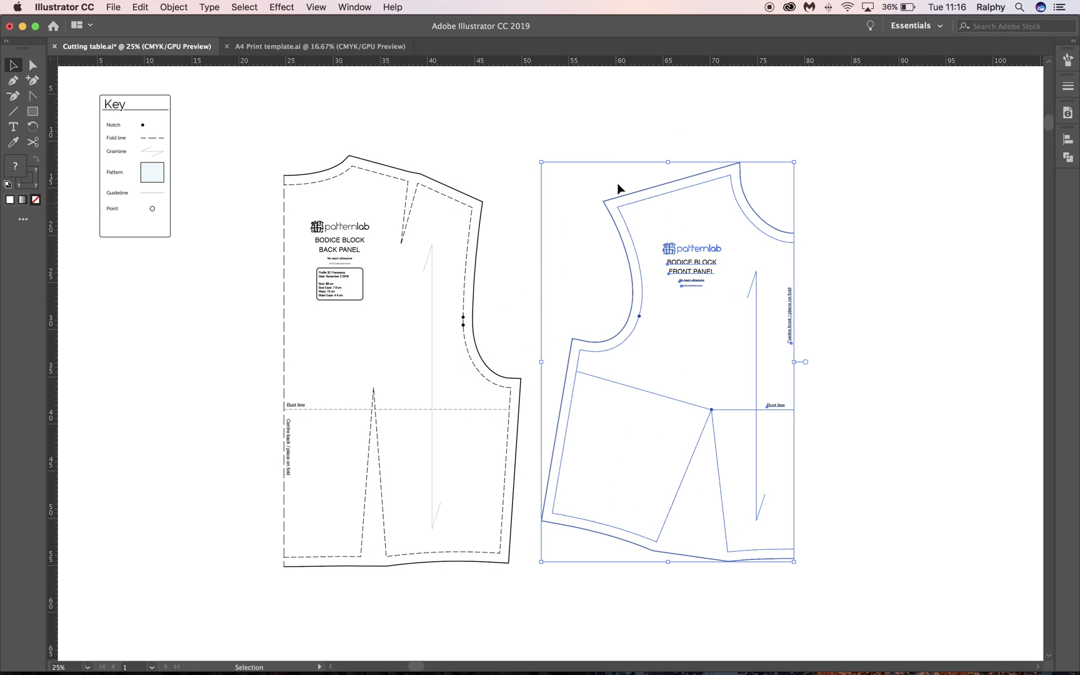
{"action": "left_click", "coordinate": [467, 149]}
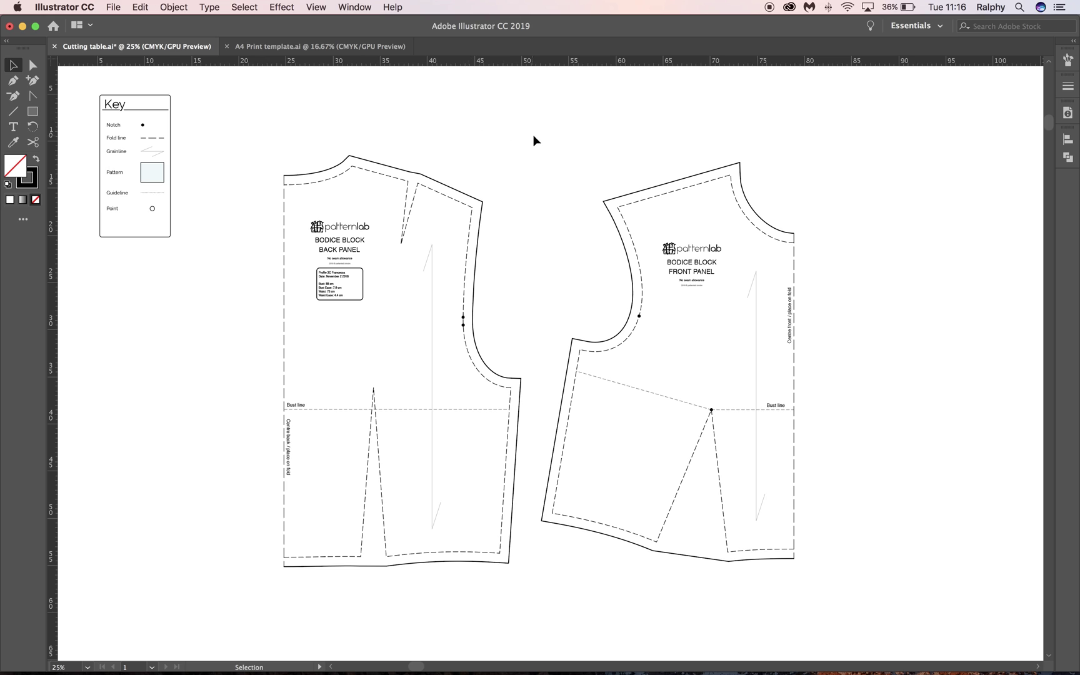
Group the front bodice panel's parts, then test moving and rotating it and undo the rotation
{"action": "left_click_drag", "start_coordinate": [534, 137], "coordinate": [854, 578]}
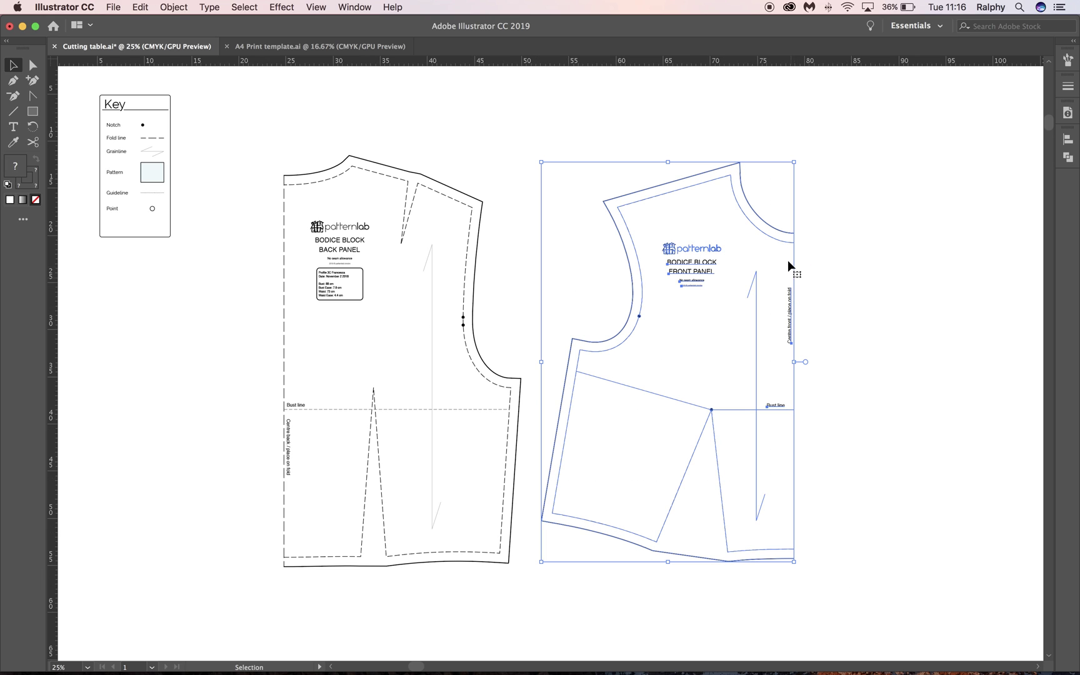
{"action": "right_click", "coordinate": [772, 237]}
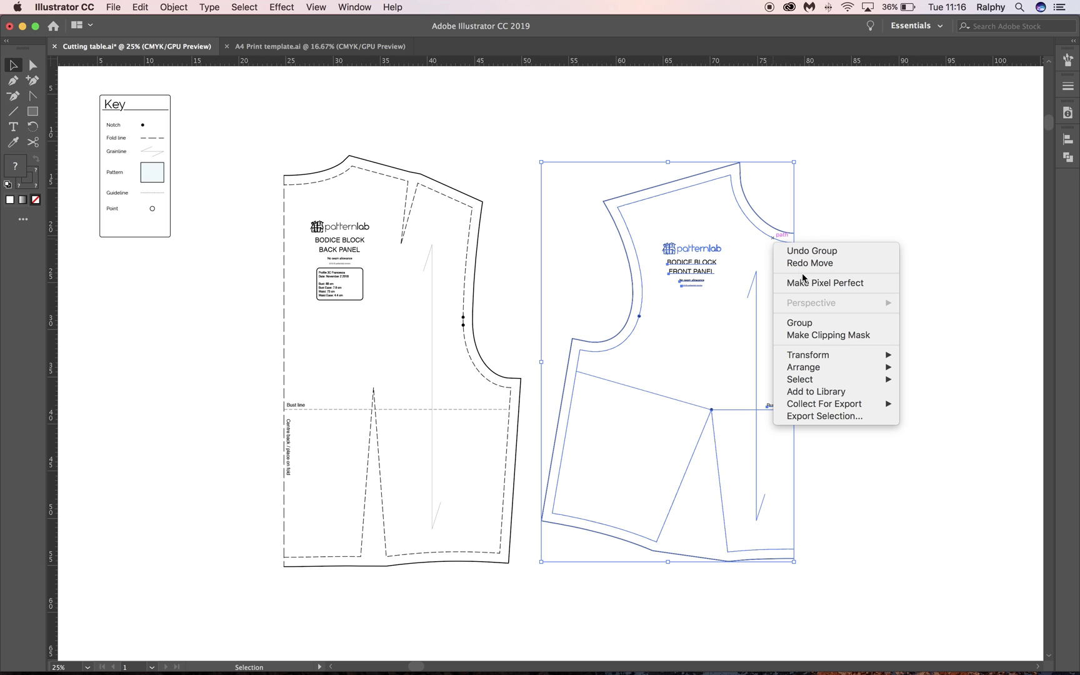
{"action": "left_click", "coordinate": [799, 323]}
{"action": "left_click", "coordinate": [847, 165]}
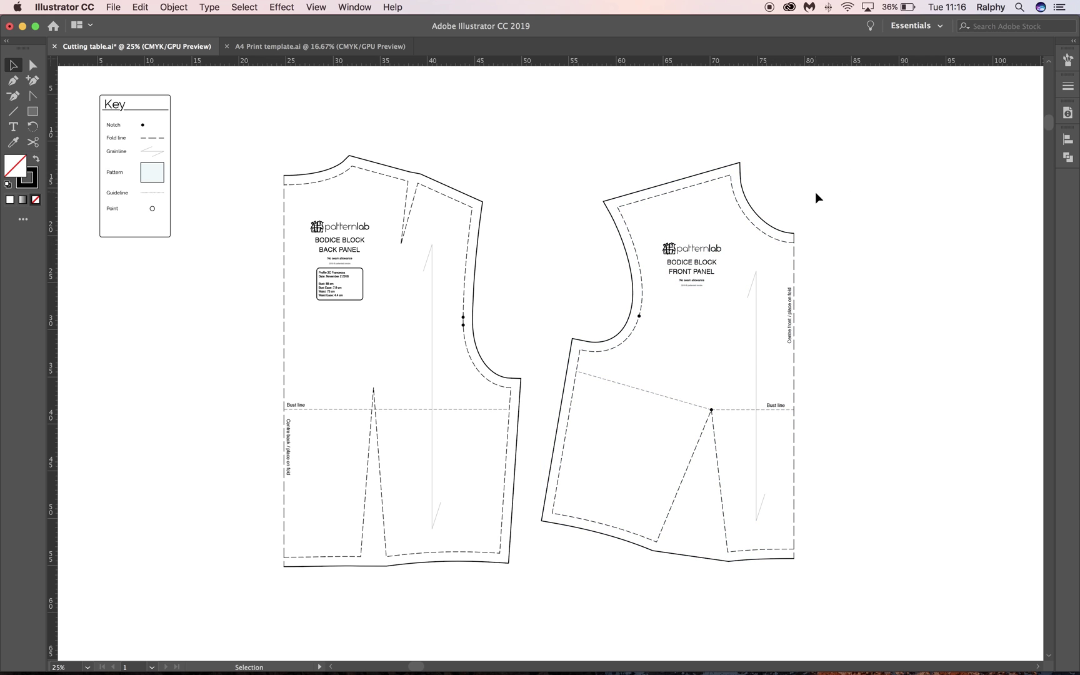
{"action": "left_click_drag", "start_coordinate": [762, 237], "coordinate": [898, 233]}
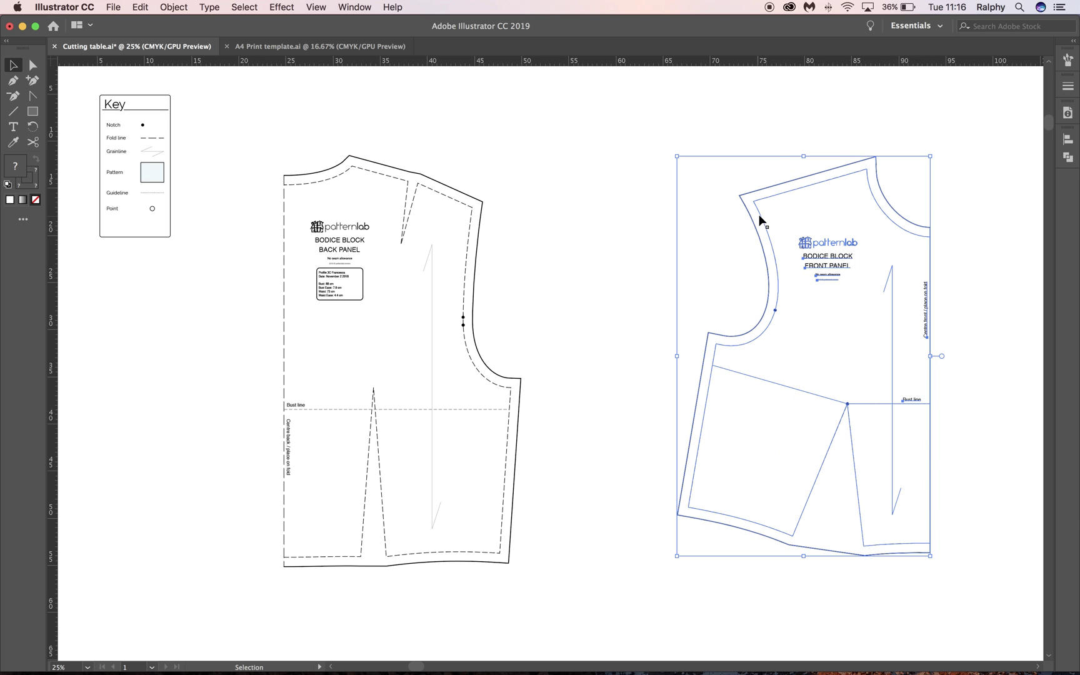
{"action": "left_click_drag", "start_coordinate": [758, 218], "coordinate": [602, 223]}
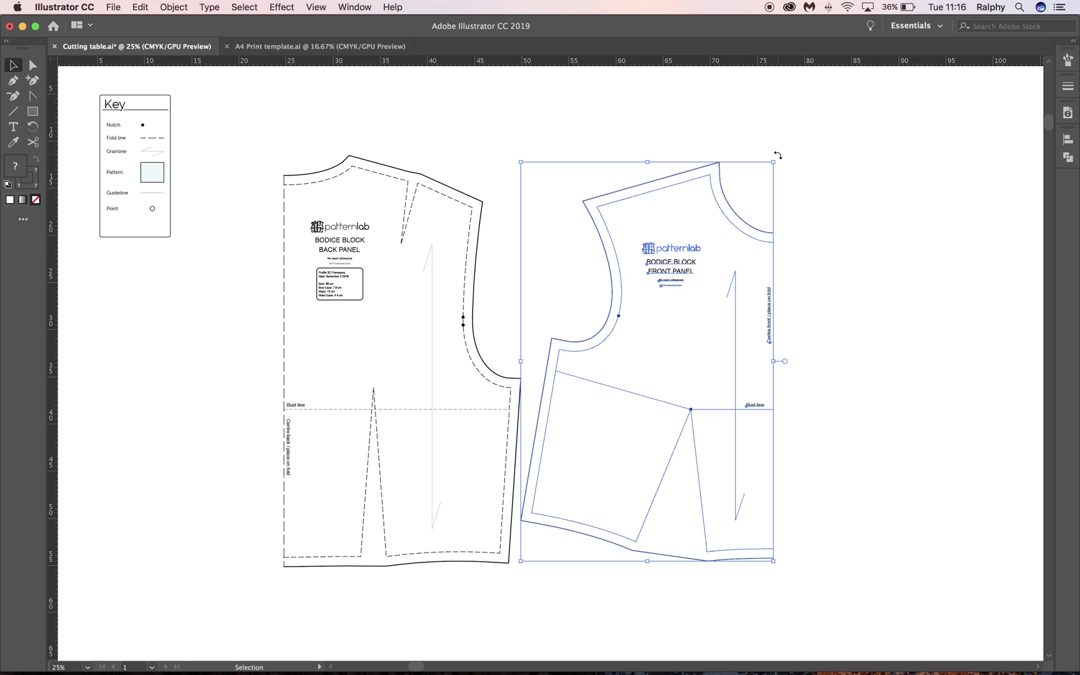
{"action": "left_click_drag", "start_coordinate": [782, 152], "coordinate": [561, 518]}
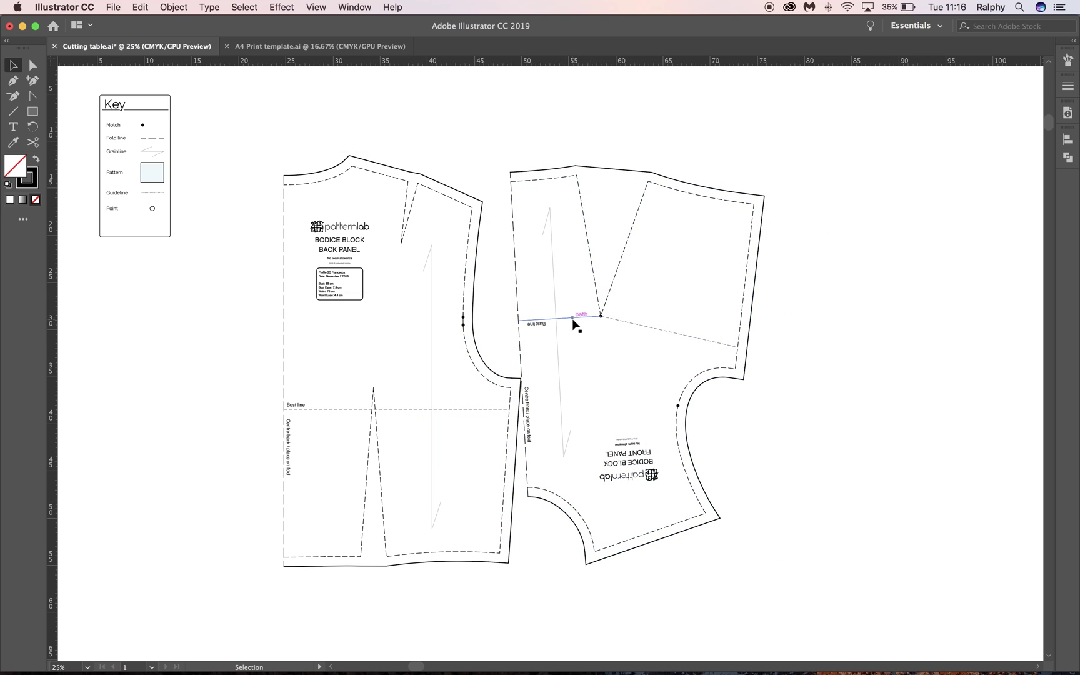
{"action": "key", "text": "a"}
{"action": "key", "text": "super+z"}
{"action": "key", "text": "super+z"}
{"action": "key", "text": "super+z"}
{"action": "key", "text": "v"}
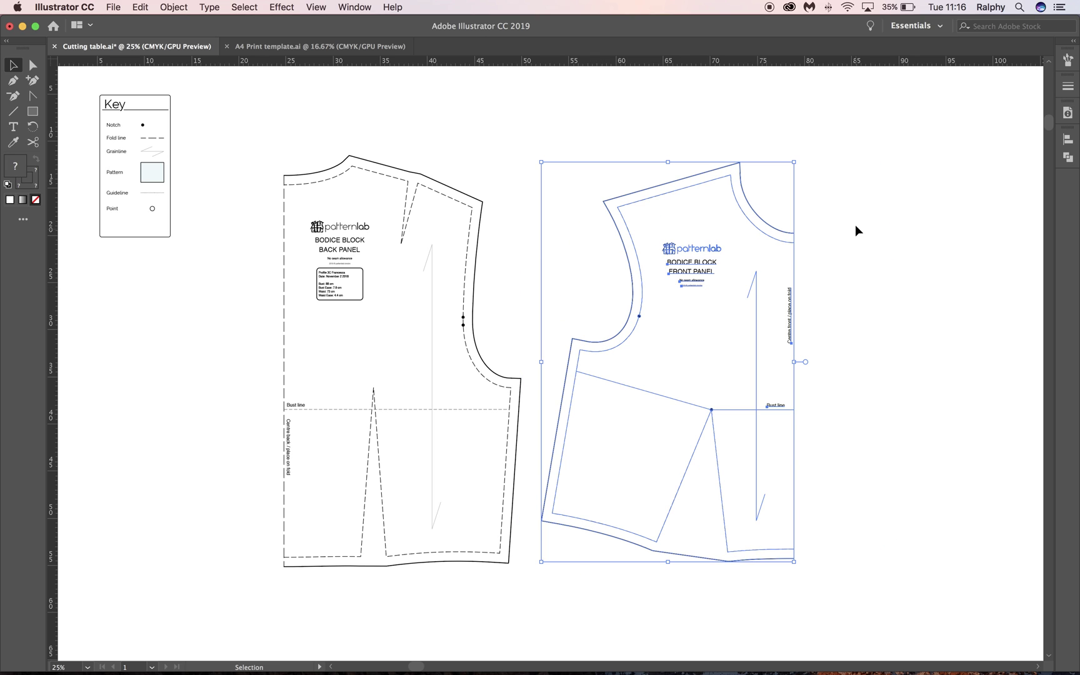
{"action": "left_click", "coordinate": [857, 223]}
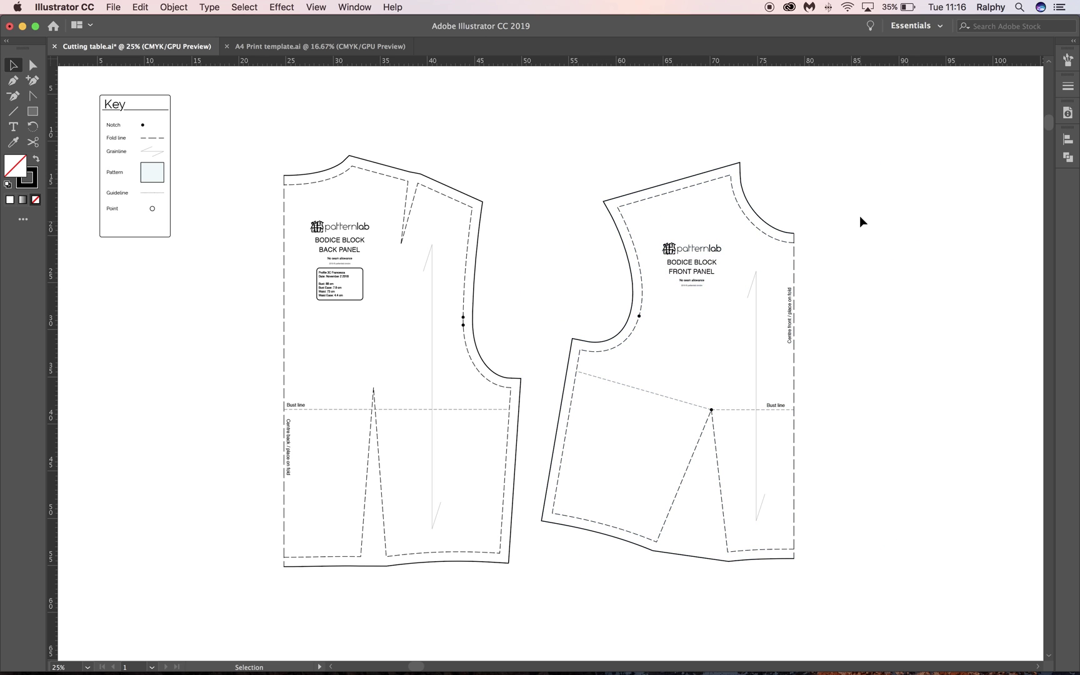
Marquee-select both bodice panels and copy them with Edit > Copy
{"action": "left_click", "coordinate": [460, 203]}
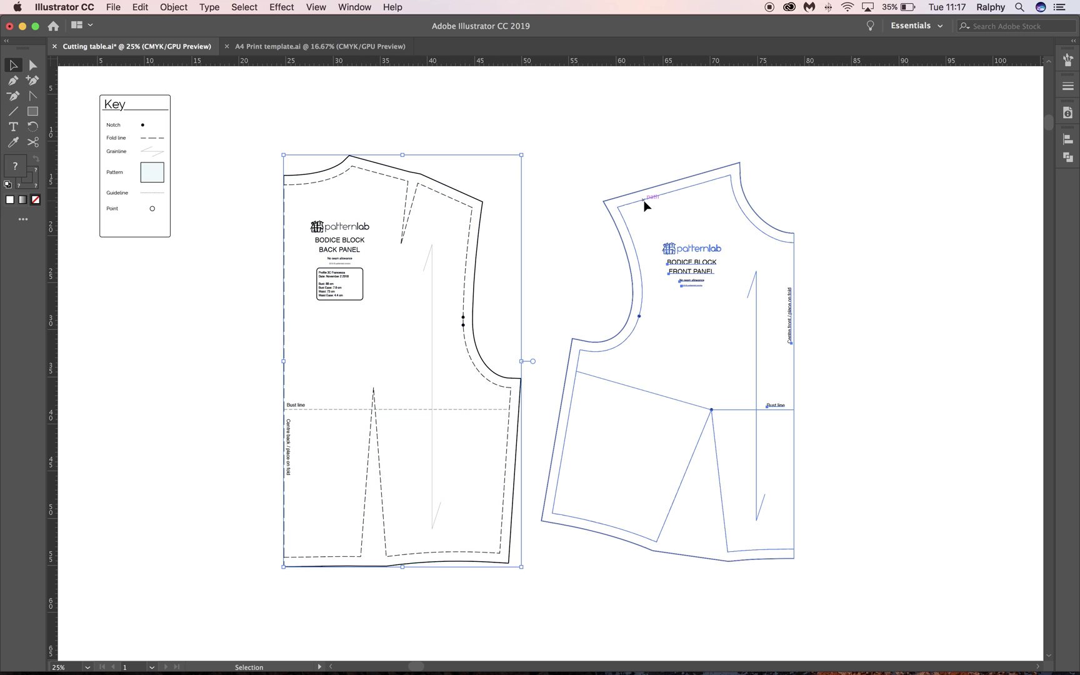
{"action": "left_click", "coordinate": [808, 174]}
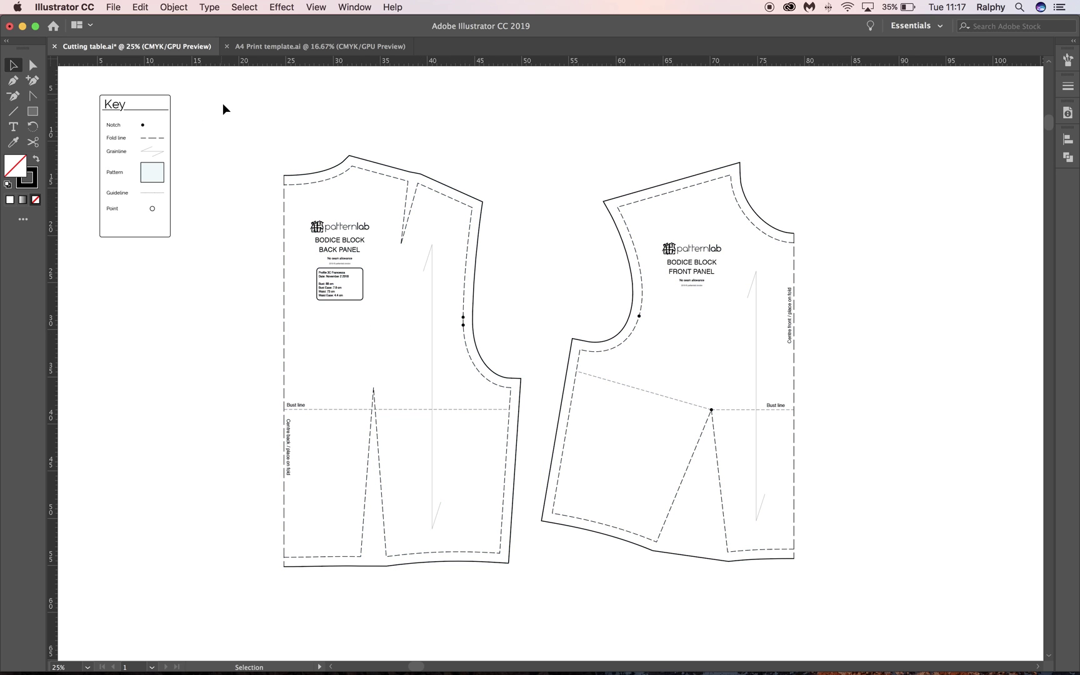
{"action": "left_click_drag", "start_coordinate": [244, 118], "coordinate": [852, 588]}
{"action": "left_click_drag", "start_coordinate": [274, 134], "coordinate": [886, 622]}
{"action": "left_click", "coordinate": [152, 7]}
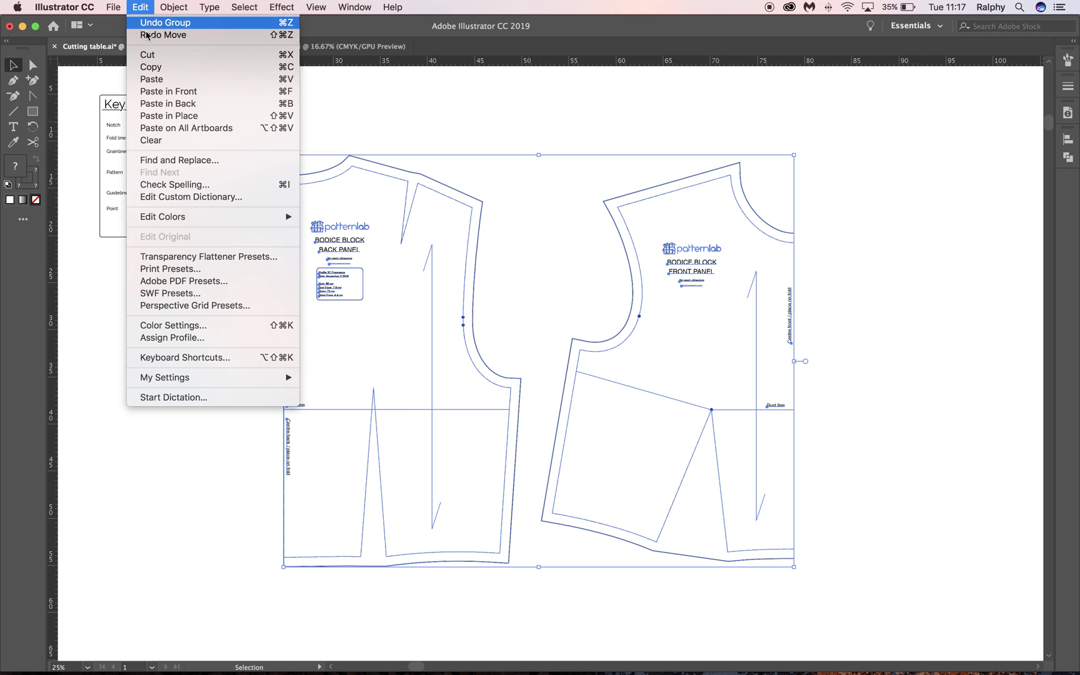
{"action": "left_click", "coordinate": [150, 65]}
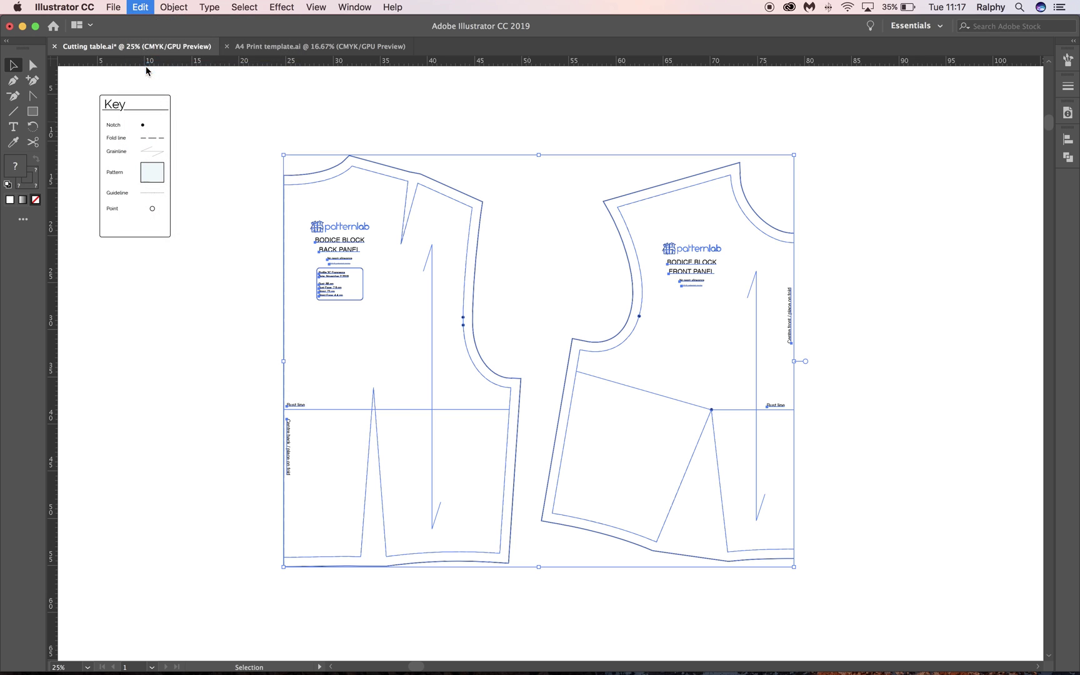
Paste the copied bodice panels into the A4 Print template and zoom in on them
{"action": "left_click", "coordinate": [295, 48]}
{"action": "left_click", "coordinate": [140, 7]}
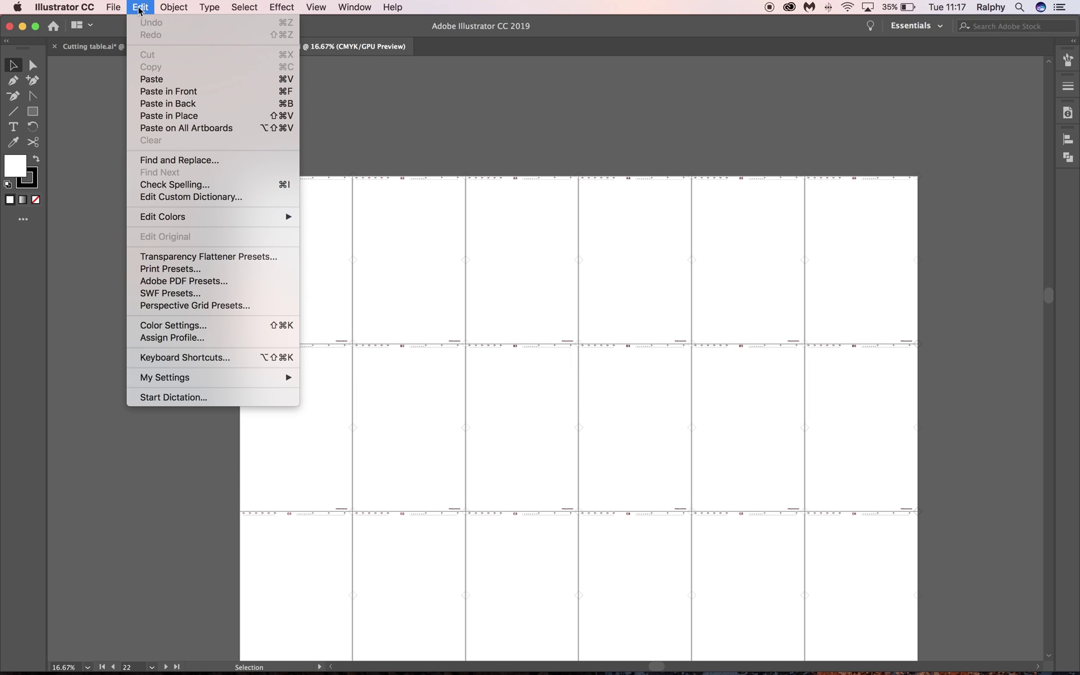
{"action": "left_click", "coordinate": [166, 78]}
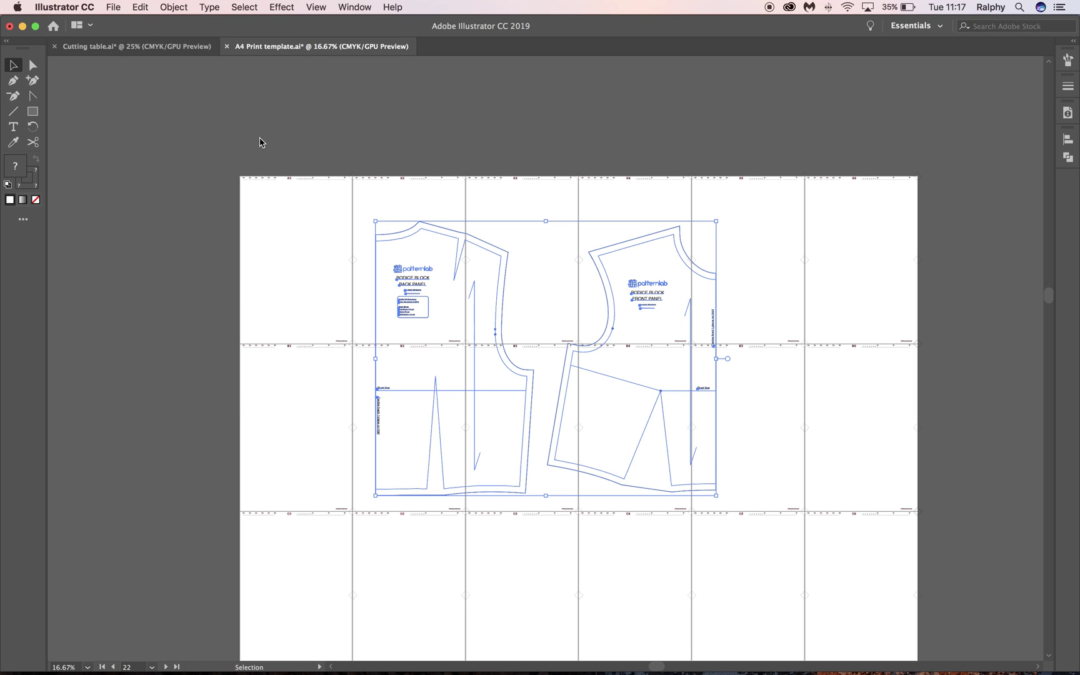
{"action": "left_click_drag", "start_coordinate": [487, 251], "coordinate": [565, 314]}
{"action": "key", "text": "super+equal"}
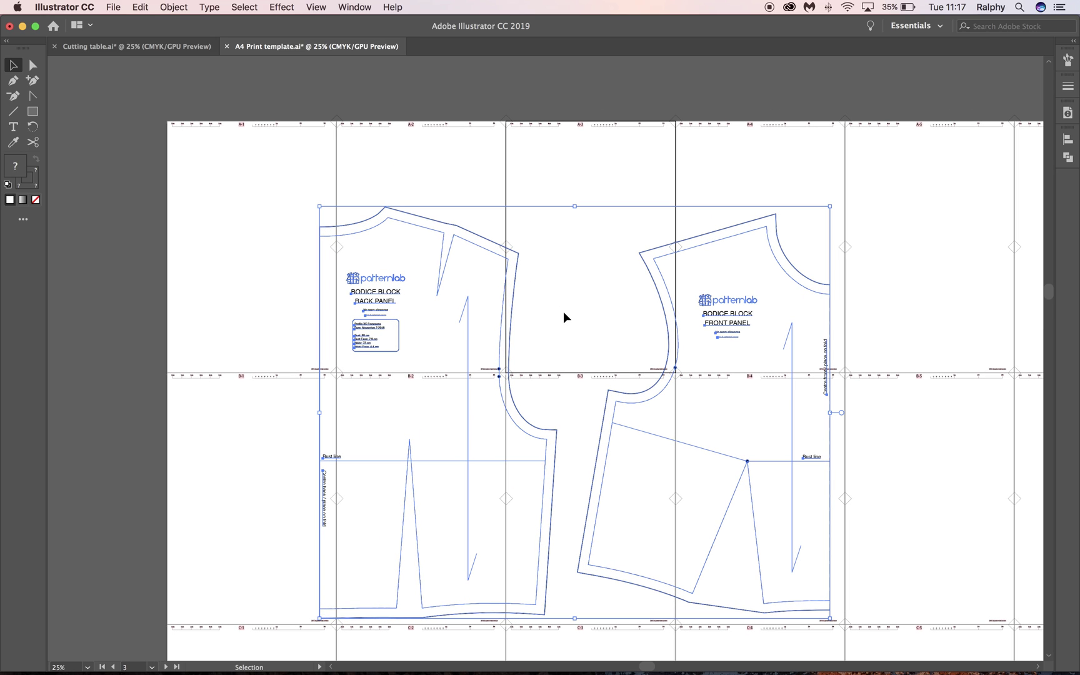
{"action": "left_click", "coordinate": [578, 284]}
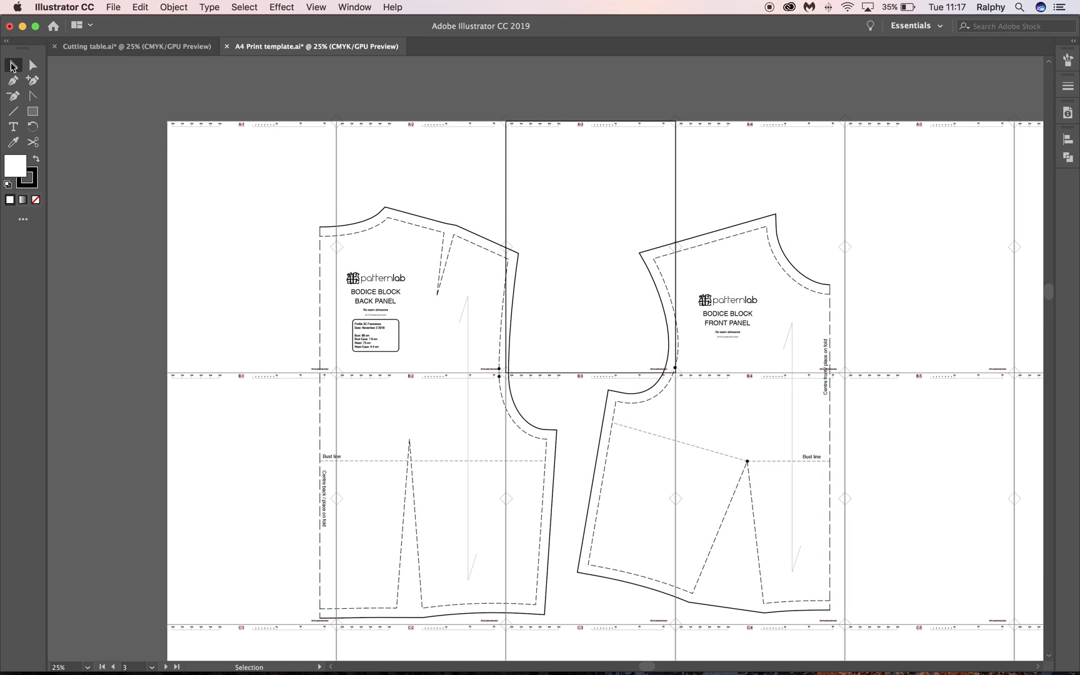
Move the back panel to tile A1 and the front panel up beside it
{"action": "left_click_drag", "start_coordinate": [439, 235], "coordinate": [290, 153]}
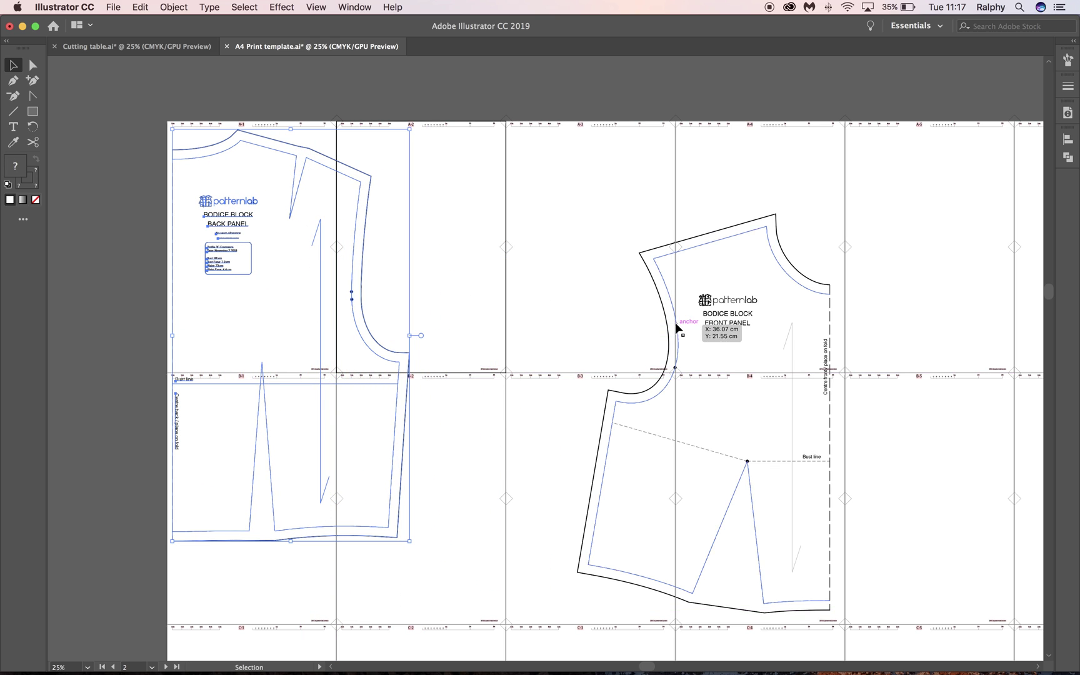
{"action": "left_click_drag", "start_coordinate": [676, 324], "coordinate": [509, 255]}
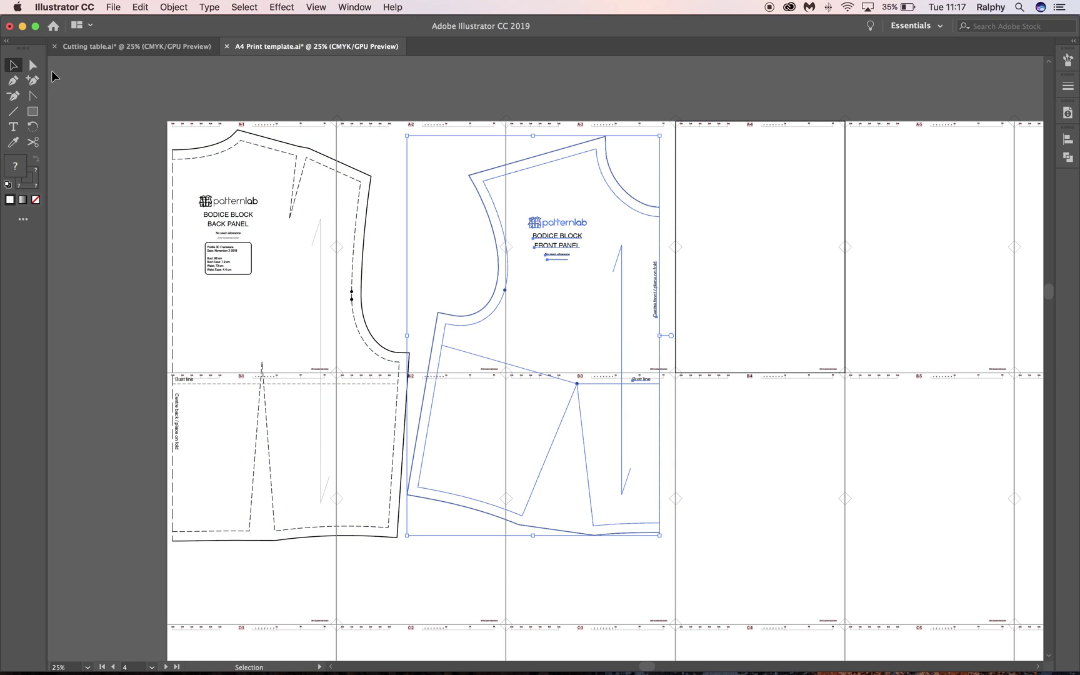
{"action": "left_click", "coordinate": [458, 159]}
{"action": "left_click", "coordinate": [491, 173]}
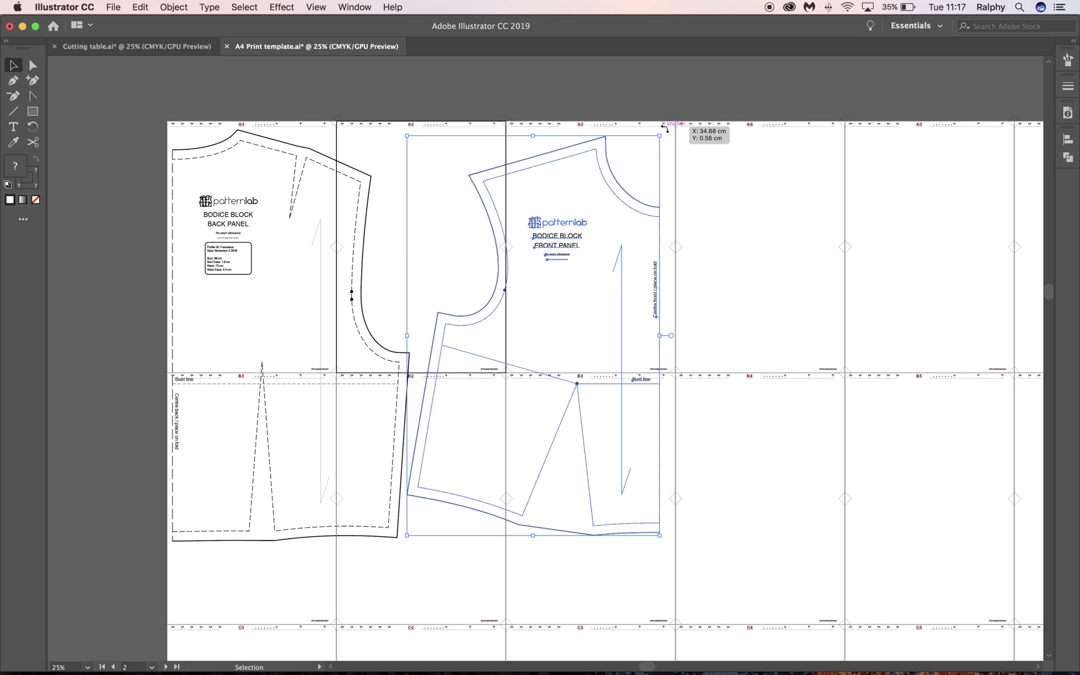
Rotate the front bodice panel about 270° onto its side and shift it across tiles A2–B3
{"action": "left_click_drag", "start_coordinate": [666, 130], "coordinate": [705, 394]}
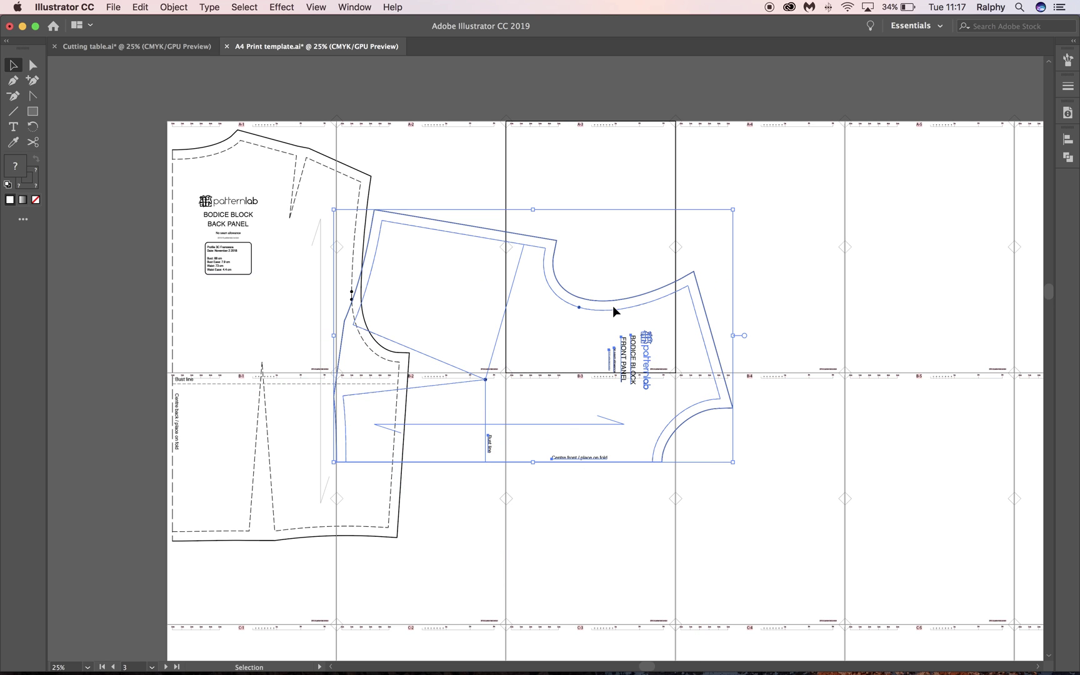
{"action": "left_click_drag", "start_coordinate": [613, 308], "coordinate": [675, 250]}
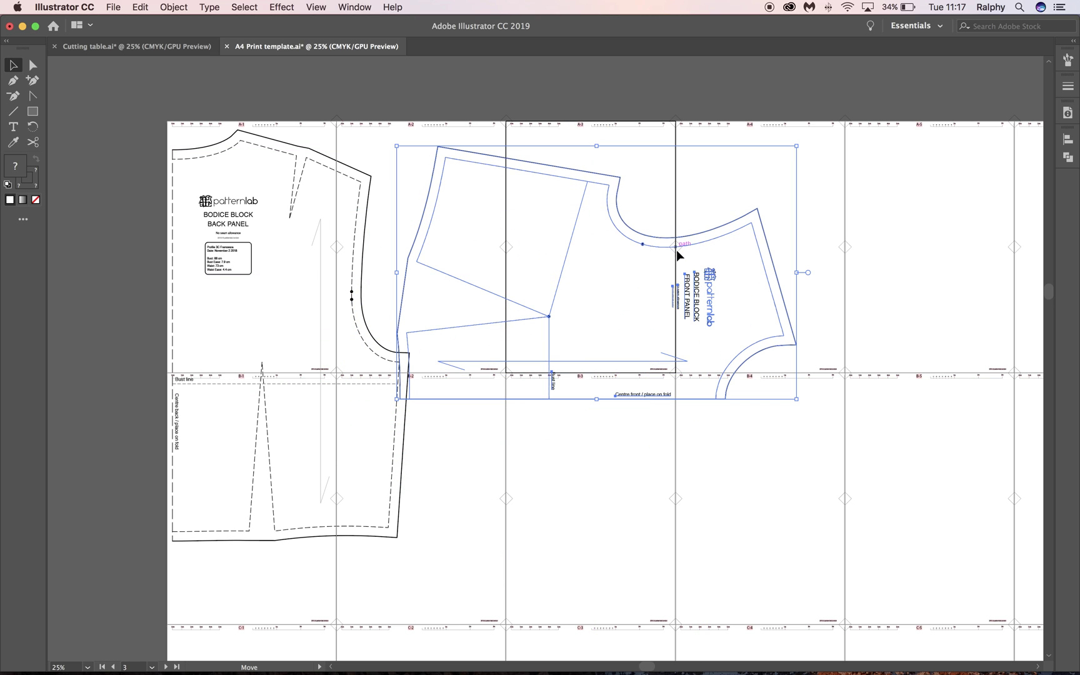
{"action": "left_click", "coordinate": [802, 403]}
{"action": "left_click", "coordinate": [744, 391]}
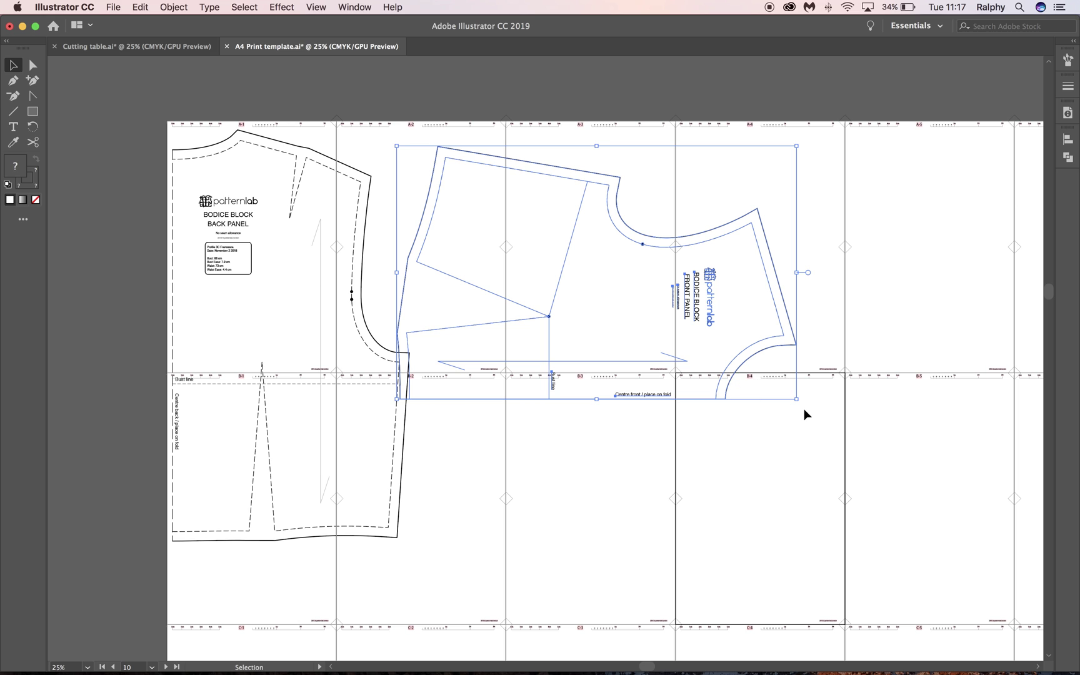
{"action": "left_click_drag", "start_coordinate": [804, 413], "coordinate": [474, 462]}
Undo the front panel's move and rotation, then rescale it to about 27.14 × 42.89 cm
{"action": "left_click_drag", "start_coordinate": [472, 290], "coordinate": [428, 381]}
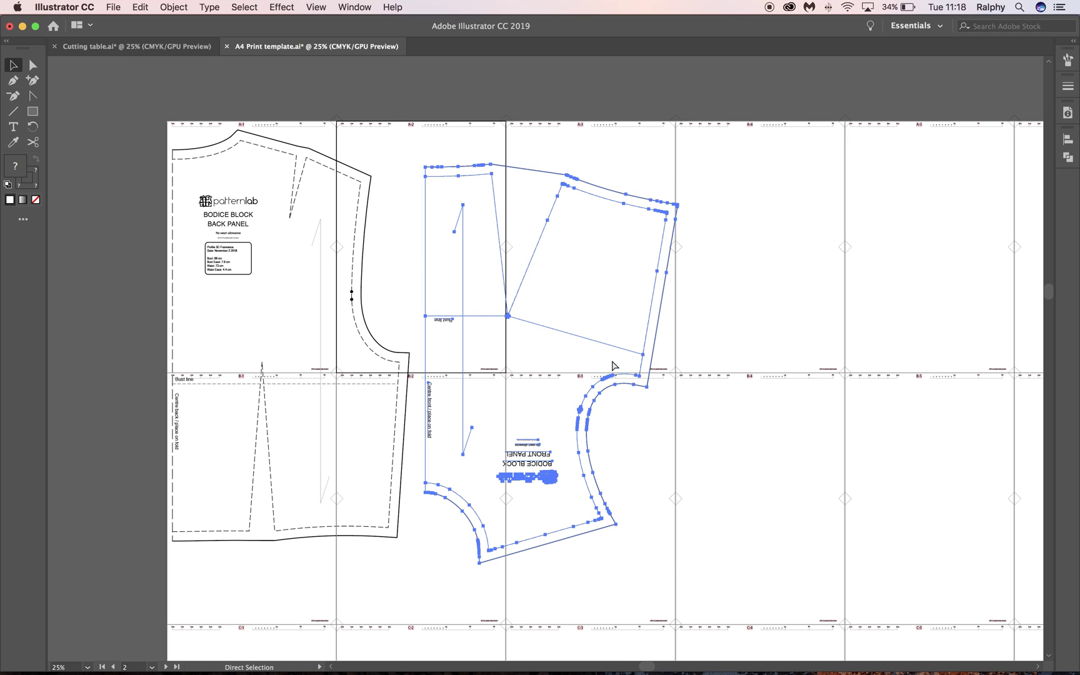
{"action": "key", "text": "super+z"}
{"action": "key", "text": "super+z"}
{"action": "key", "text": "super+z"}
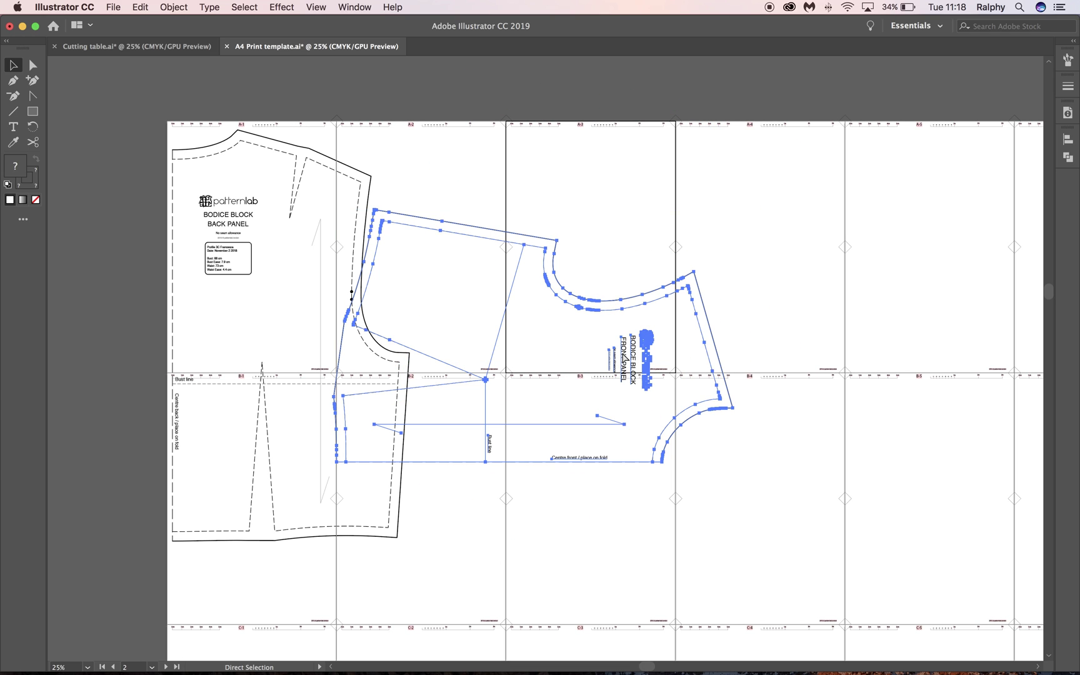
{"action": "key", "text": "super+z"}
{"action": "left_click_drag", "start_coordinate": [662, 137], "coordinate": [692, 132]}
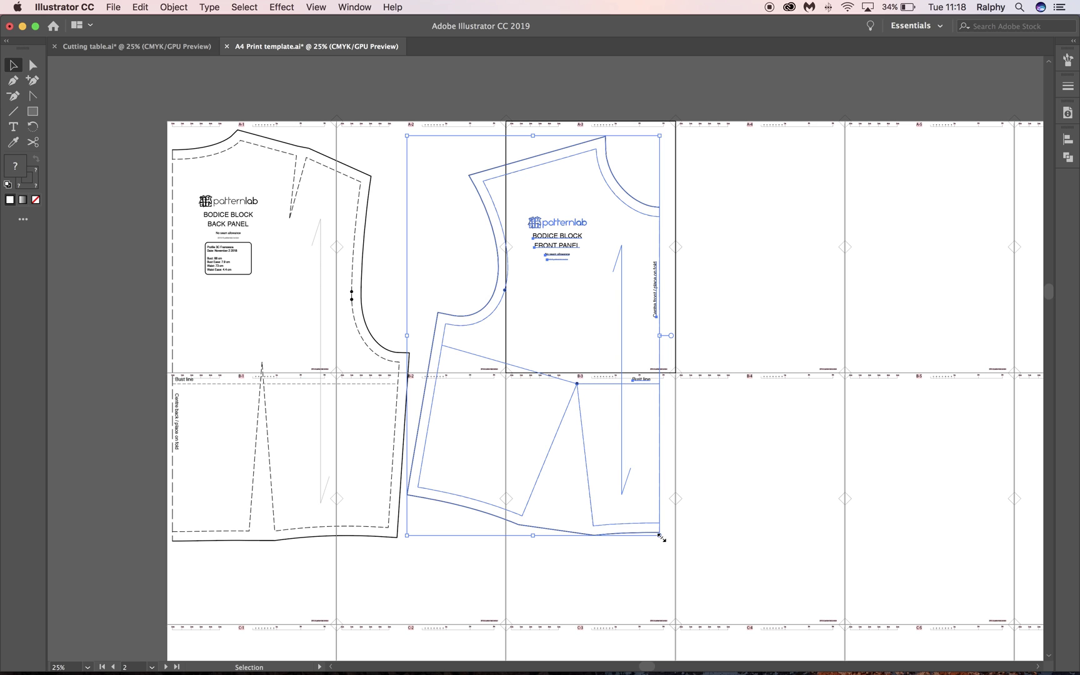
{"action": "left_click_drag", "start_coordinate": [666, 543], "coordinate": [663, 571]}
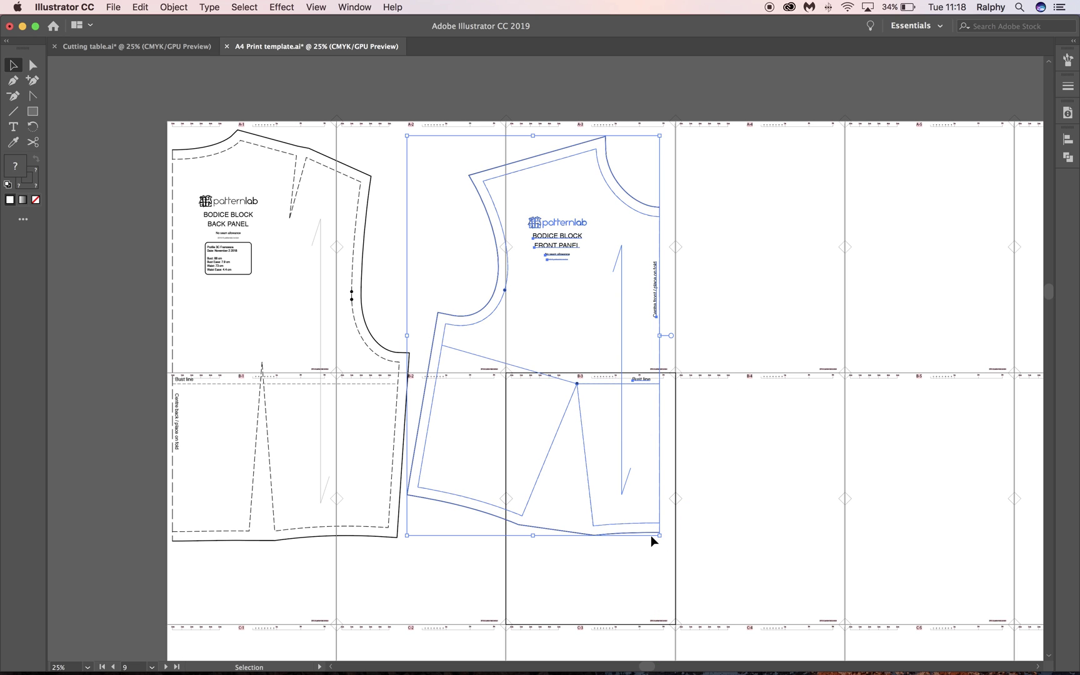
{"action": "left_click_drag", "start_coordinate": [660, 536], "coordinate": [663, 541]}
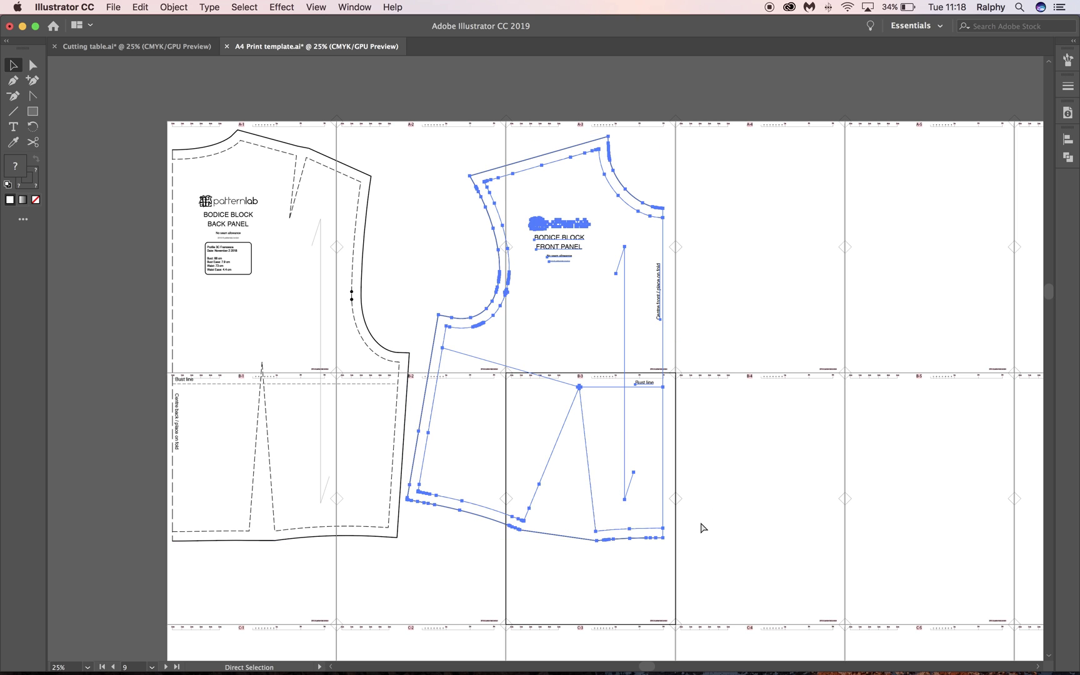
{"action": "left_click", "coordinate": [147, 9]}
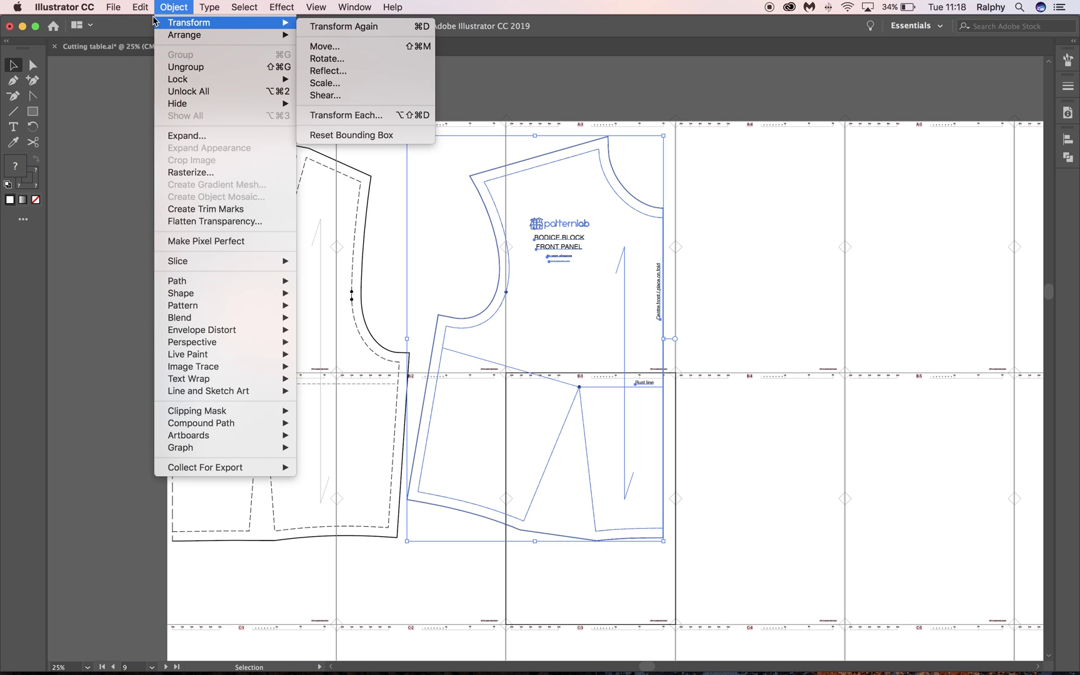
{"action": "left_click", "coordinate": [164, 22]}
{"action": "left_click", "coordinate": [709, 206]}
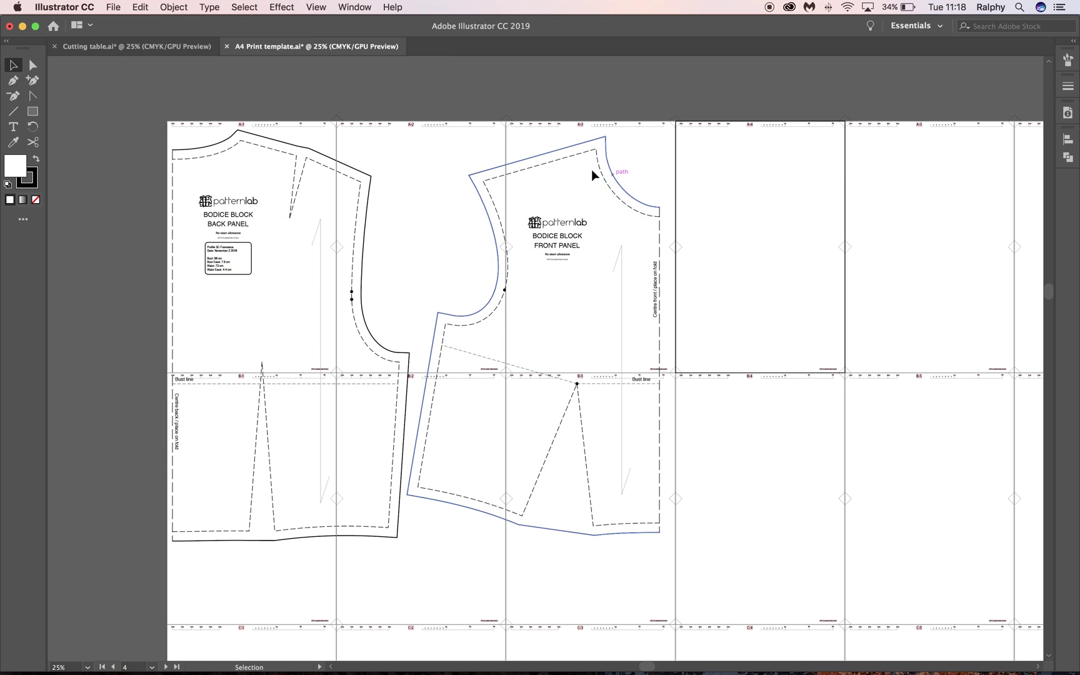
{"action": "left_click", "coordinate": [567, 161]}
{"action": "left_click", "coordinate": [359, 175], "text": "shift"}
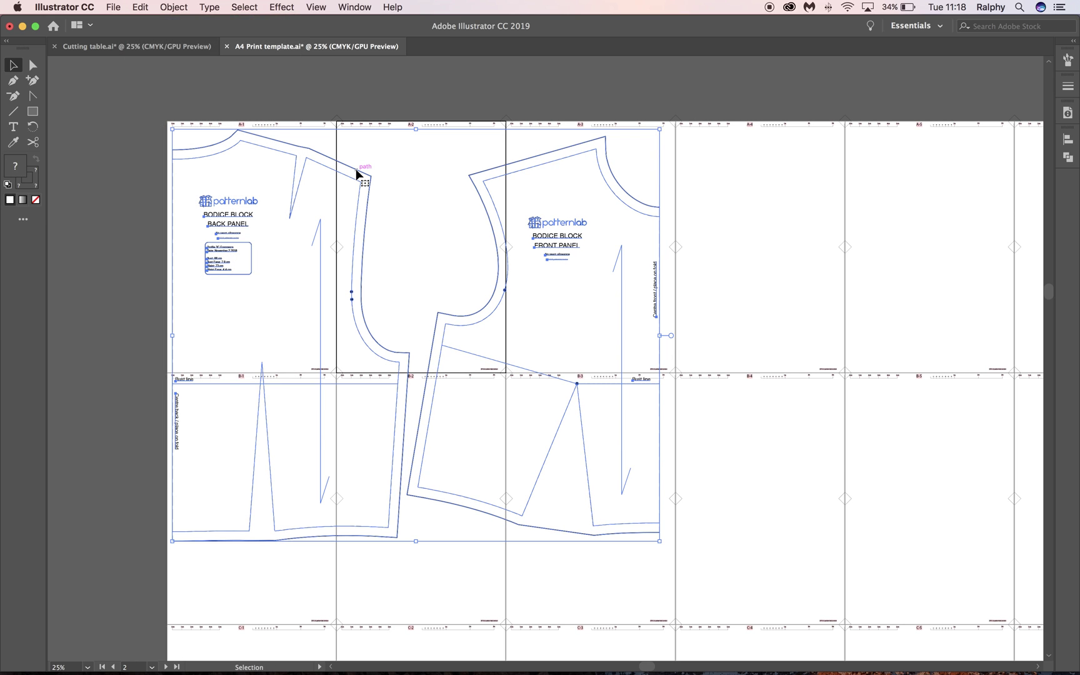
{"action": "key", "text": "Delete"}
{"action": "left_click", "coordinate": [134, 47]}
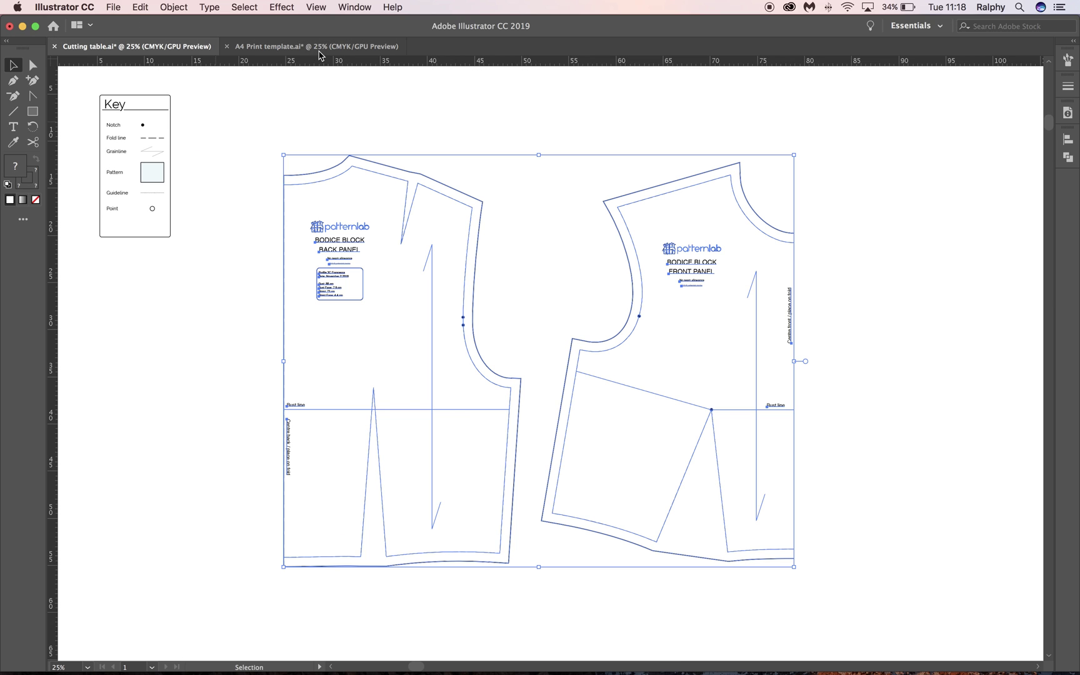
{"action": "left_click", "coordinate": [318, 49]}
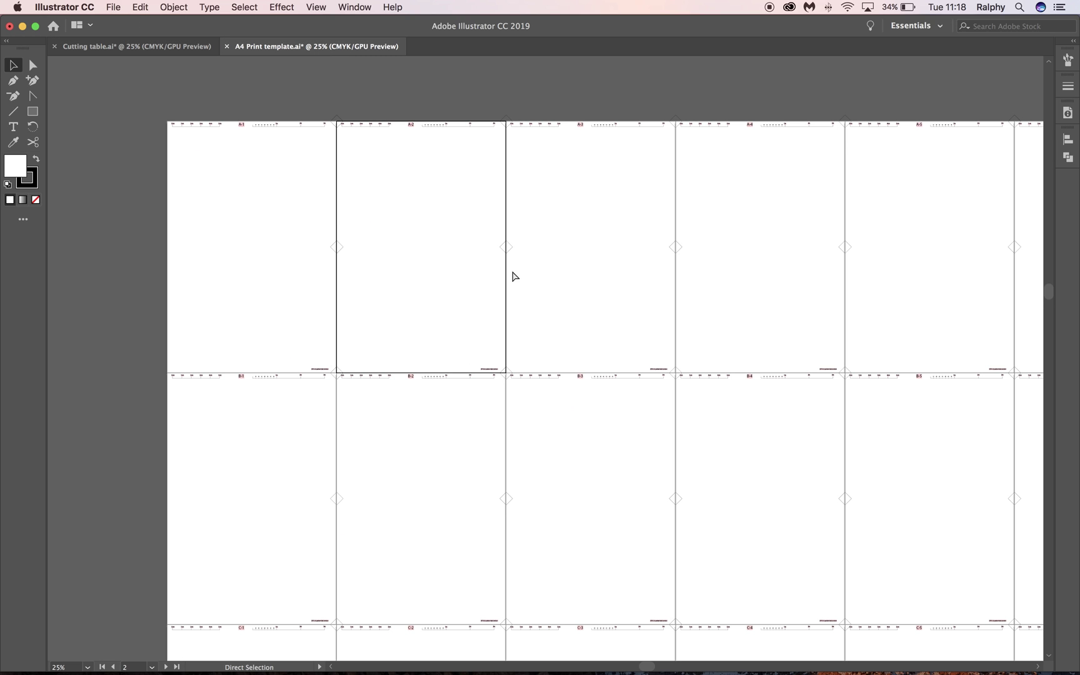
{"action": "key", "text": "cmd+z"}
{"action": "left_click", "coordinate": [651, 212]}
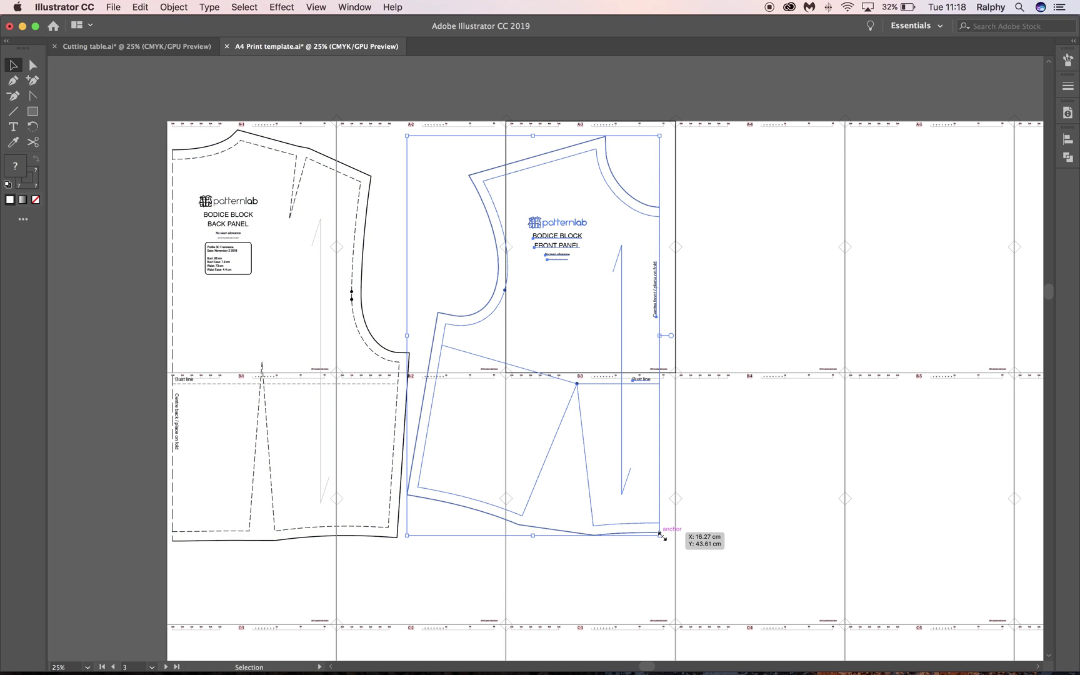
{"action": "left_click_drag", "start_coordinate": [661, 534], "coordinate": [762, 559]}
{"action": "key", "text": "super+z"}
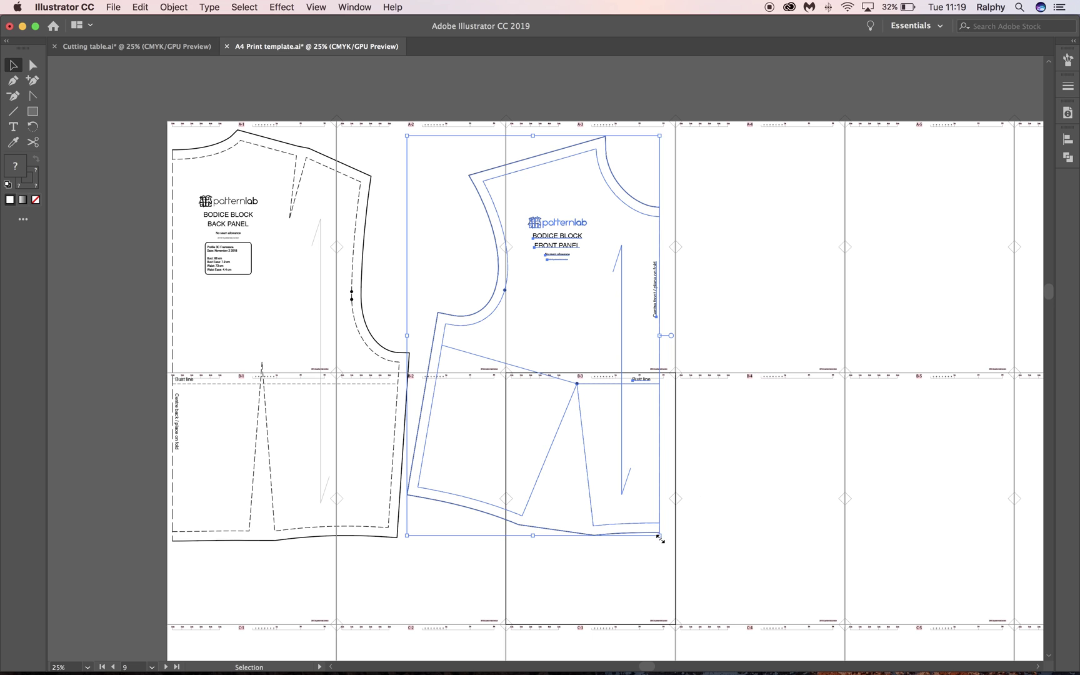
Select the front bodice panel and drag it lower on the pages
{"action": "left_click", "coordinate": [733, 463]}
{"action": "scroll", "coordinate": [762, 456], "scroll_direction": "left", "scroll_amount": 5}
{"action": "scroll", "coordinate": [763, 456], "scroll_direction": "down", "scroll_amount": 2}
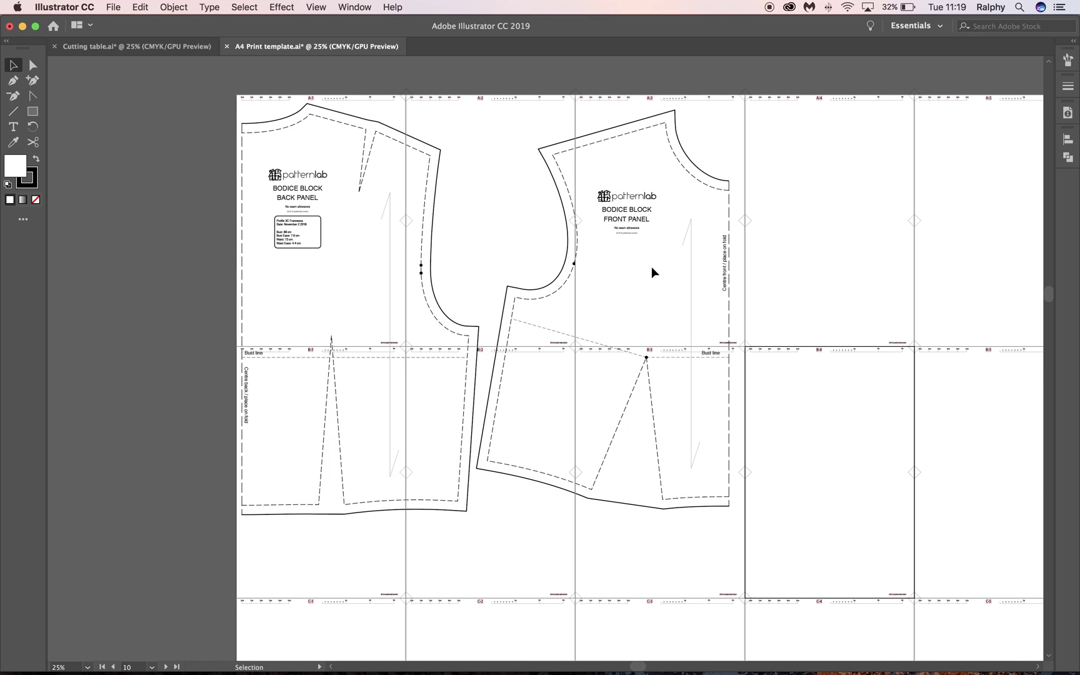
{"action": "scroll", "coordinate": [653, 281], "scroll_direction": "right", "scroll_amount": 5}
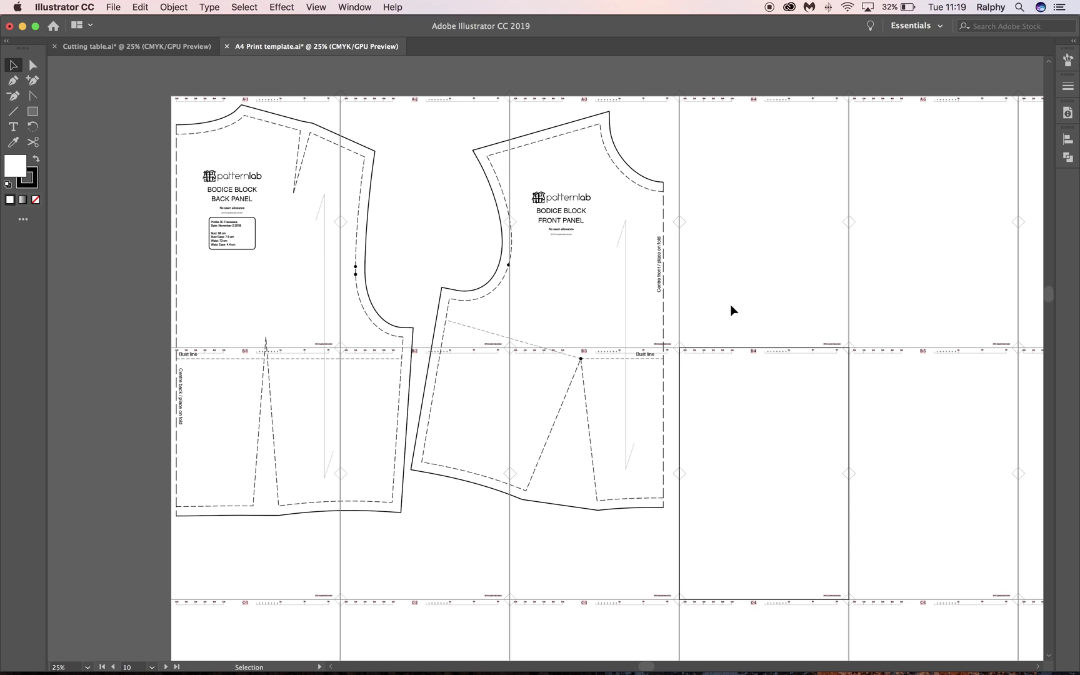
{"action": "left_click", "coordinate": [664, 330]}
{"action": "left_click", "coordinate": [727, 309]}
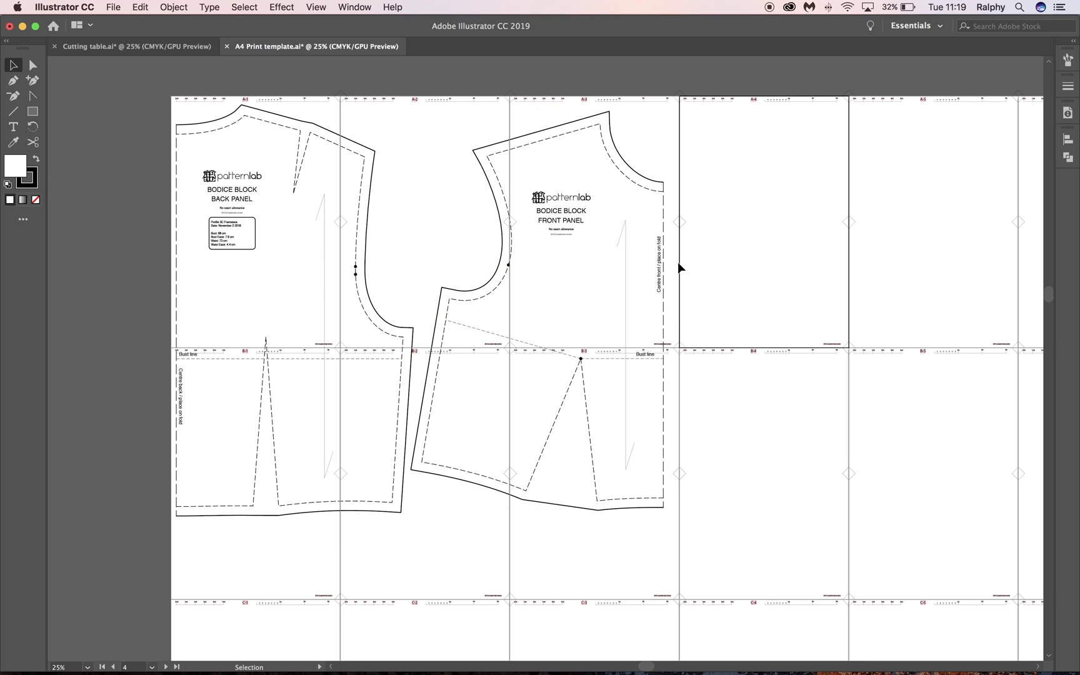
{"action": "left_click", "coordinate": [666, 205]}
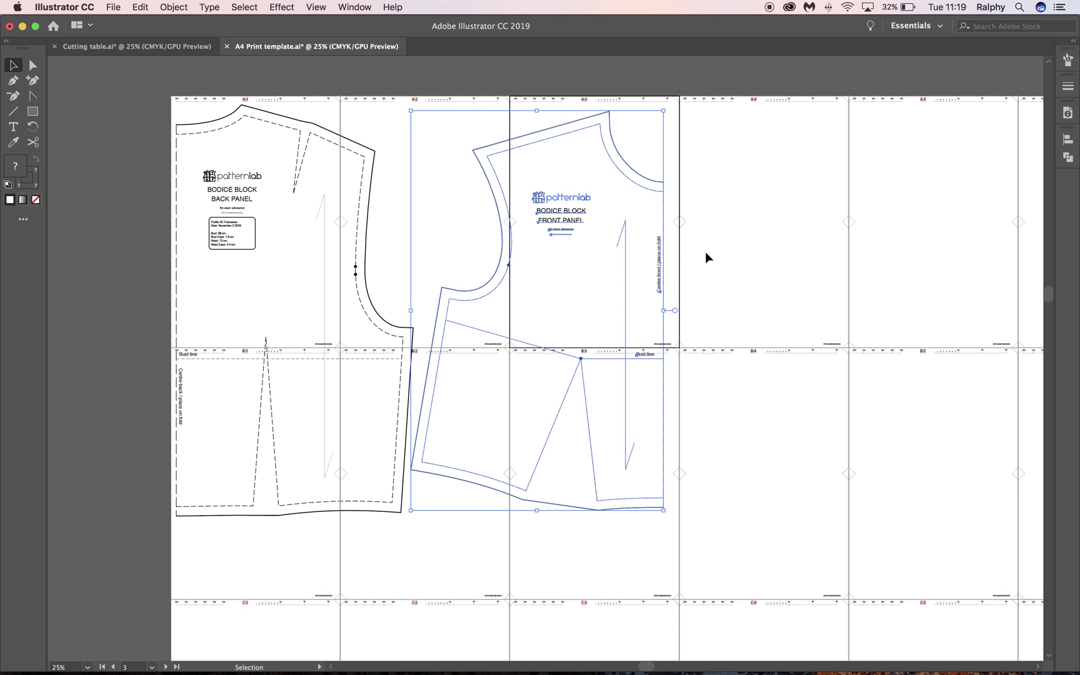
{"action": "left_click", "coordinate": [703, 268]}
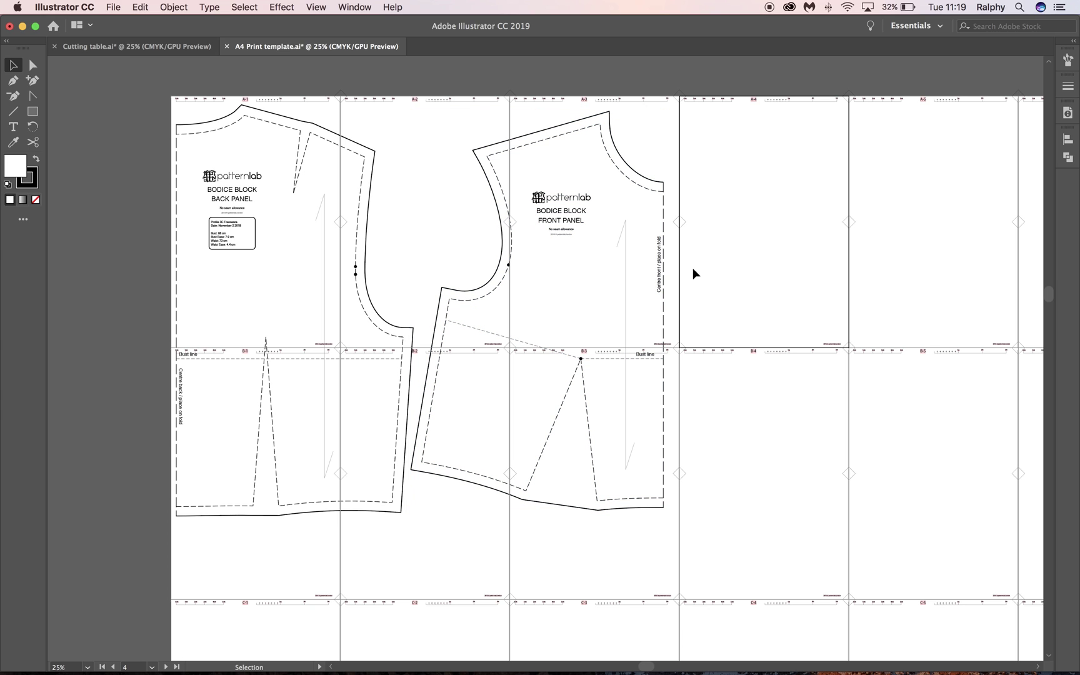
{"action": "left_click", "coordinate": [664, 236]}
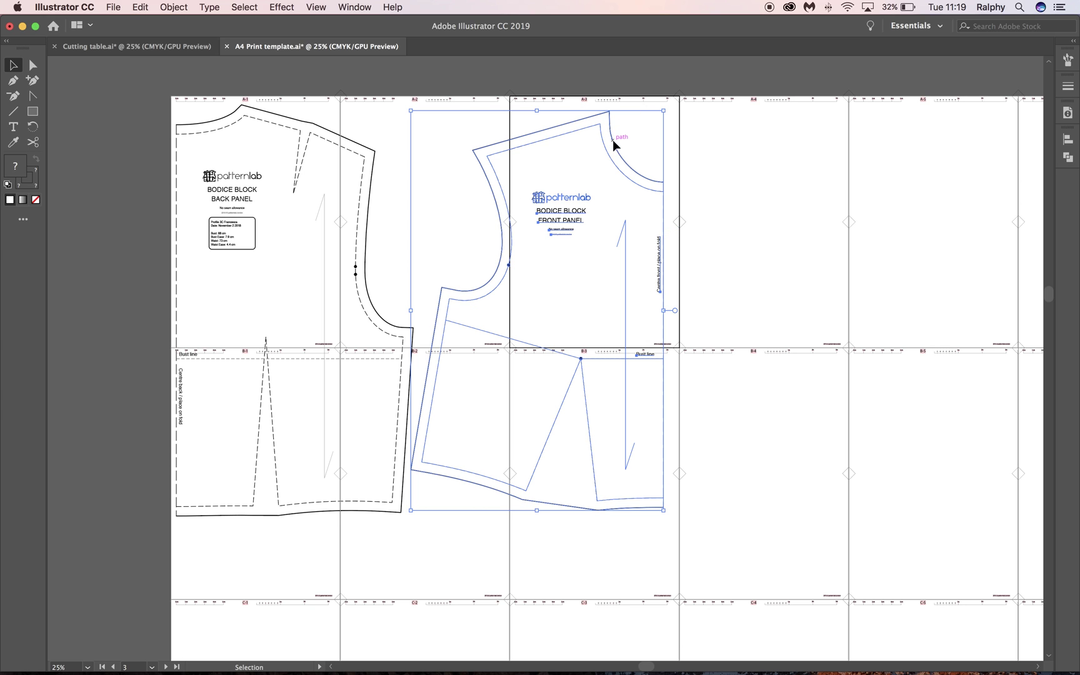
{"action": "left_click_drag", "start_coordinate": [616, 147], "coordinate": [374, 550]}
Fit the front panel beside the back panel, lowering it about 5 cm and nudging both into place
{"action": "left_click_drag", "start_coordinate": [537, 458], "coordinate": [558, 384]}
{"action": "left_click_drag", "start_coordinate": [408, 455], "coordinate": [574, 230]}
{"action": "scroll", "coordinate": [437, 312], "scroll_direction": "down", "scroll_amount": 2}
{"action": "scroll", "coordinate": [437, 312], "scroll_direction": "left", "scroll_amount": 2}
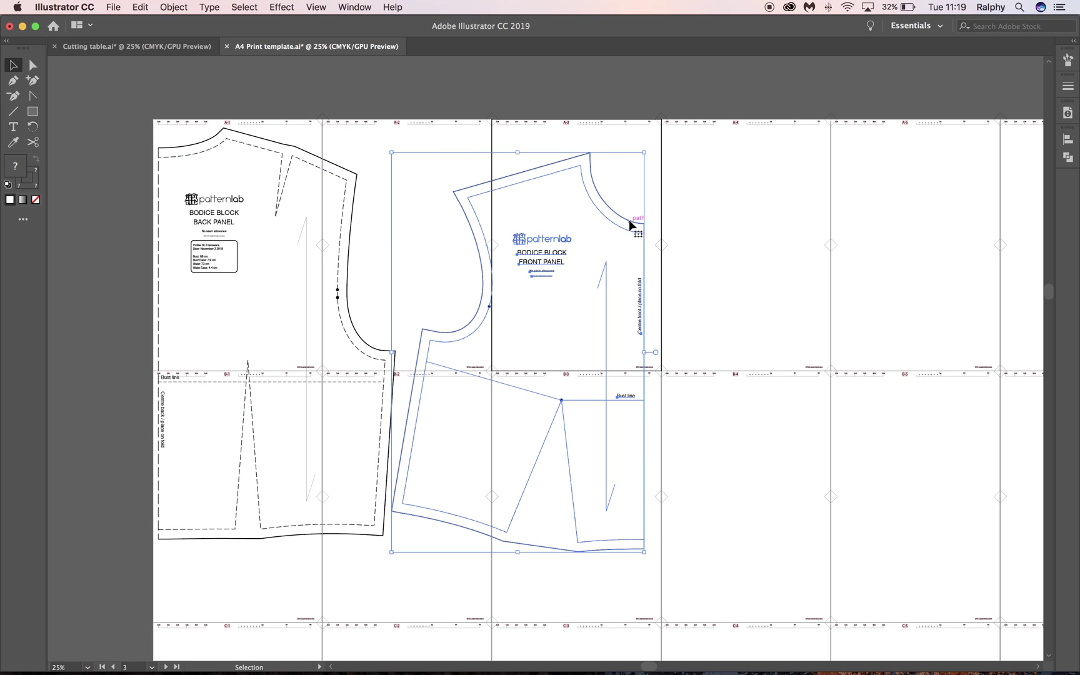
{"action": "left_click_drag", "start_coordinate": [557, 167], "coordinate": [562, 85]}
{"action": "left_click_drag", "start_coordinate": [663, 212], "coordinate": [731, 262]}
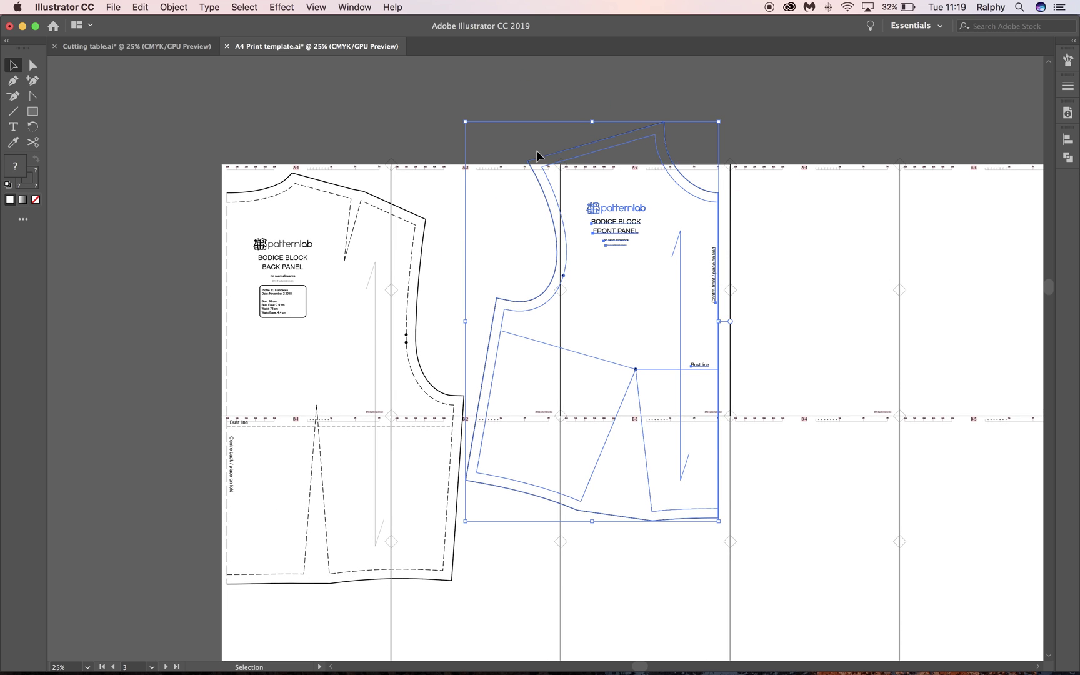
{"action": "left_click_drag", "start_coordinate": [667, 175], "coordinate": [669, 238]}
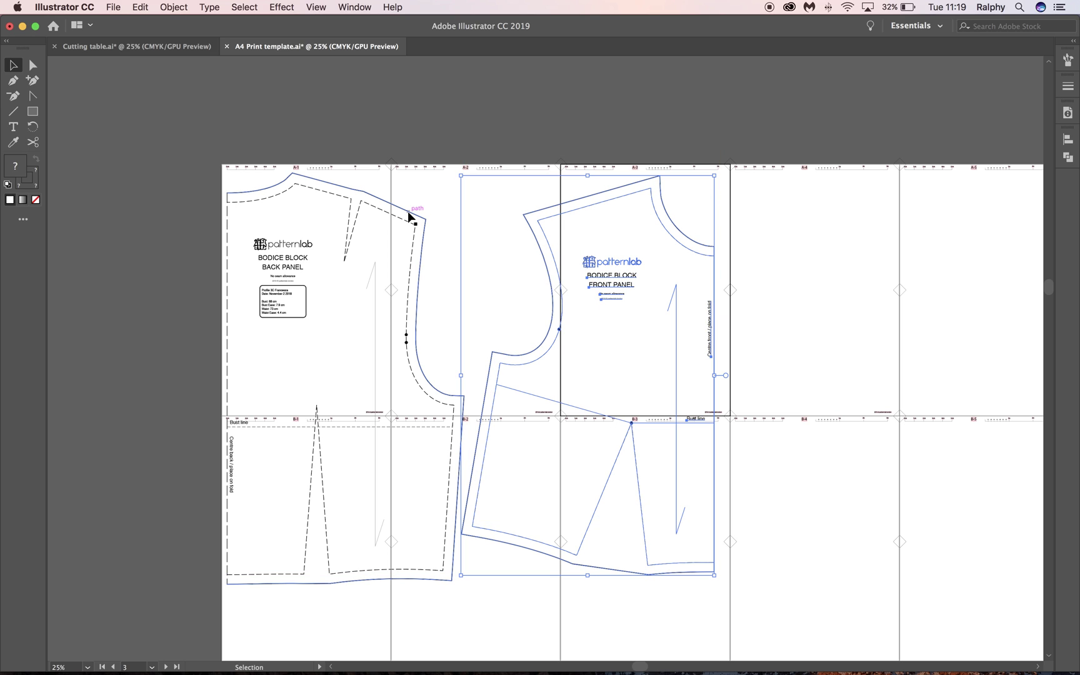
{"action": "left_click_drag", "start_coordinate": [409, 217], "coordinate": [449, 217]}
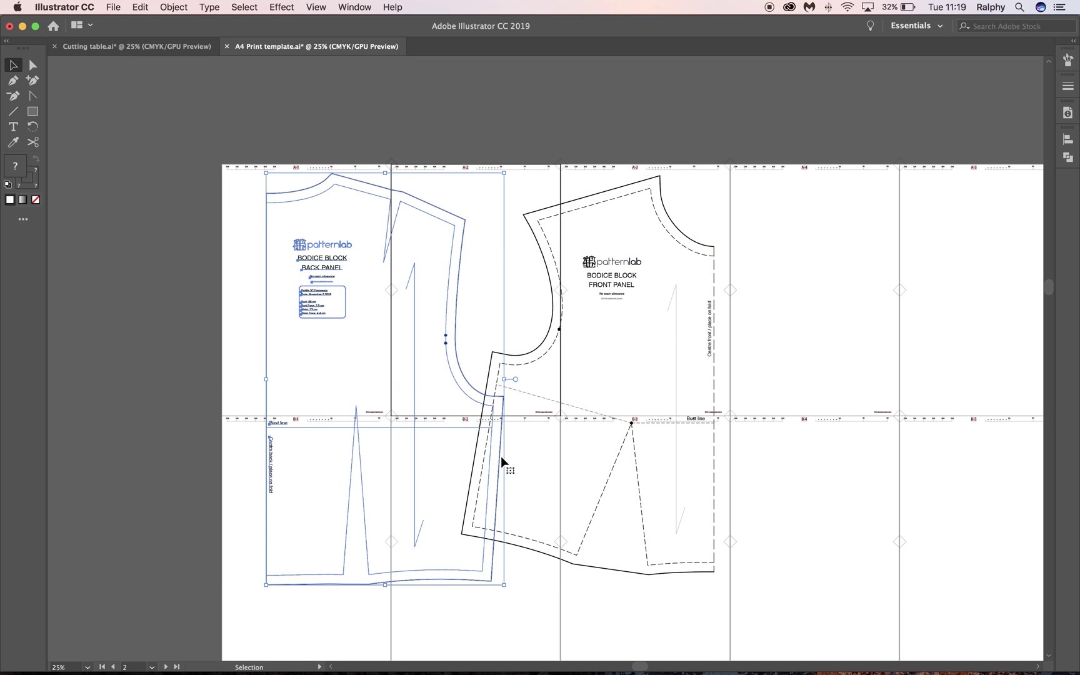
{"action": "left_click_drag", "start_coordinate": [487, 398], "coordinate": [451, 395]}
{"action": "left_click_drag", "start_coordinate": [539, 371], "coordinate": [544, 372]}
Zoom out to the 8.33% view showing the whole page grid with both panels
{"action": "scroll", "coordinate": [345, 490], "scroll_direction": "down", "scroll_amount": 3}
{"action": "scroll", "coordinate": [345, 489], "scroll_direction": "right", "scroll_amount": 3}
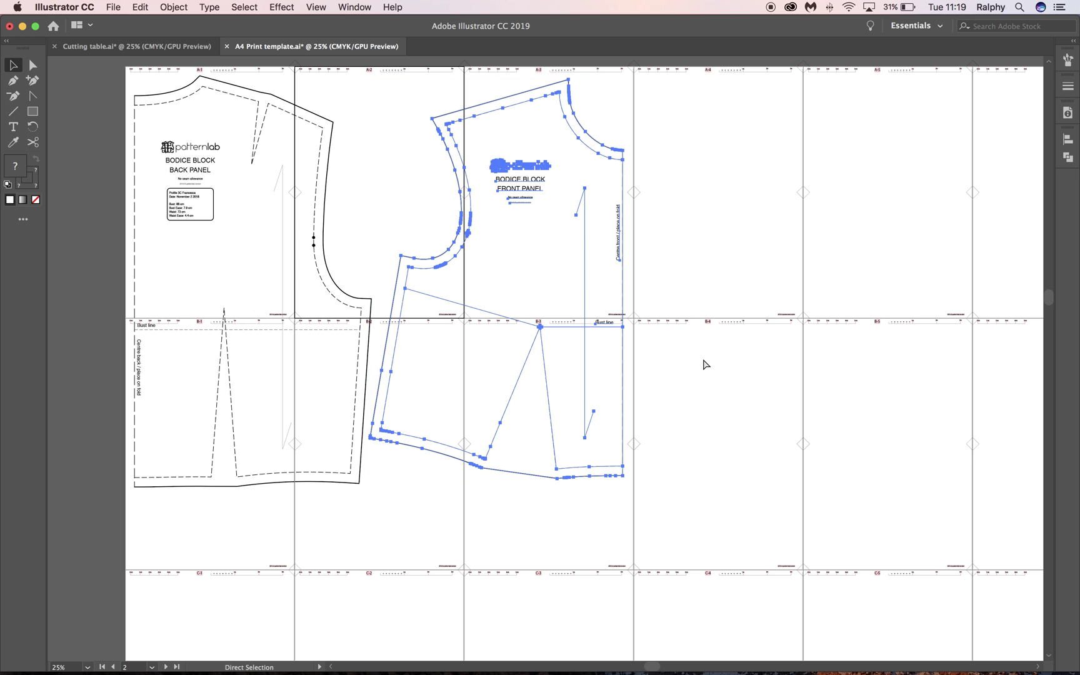
{"action": "key", "text": "super+minus"}
{"action": "key", "text": "super+minus"}
{"action": "left_click_drag", "start_coordinate": [699, 369], "coordinate": [666, 234]}
{"action": "key", "text": "super+minus"}
{"action": "key", "text": "super+minus"}
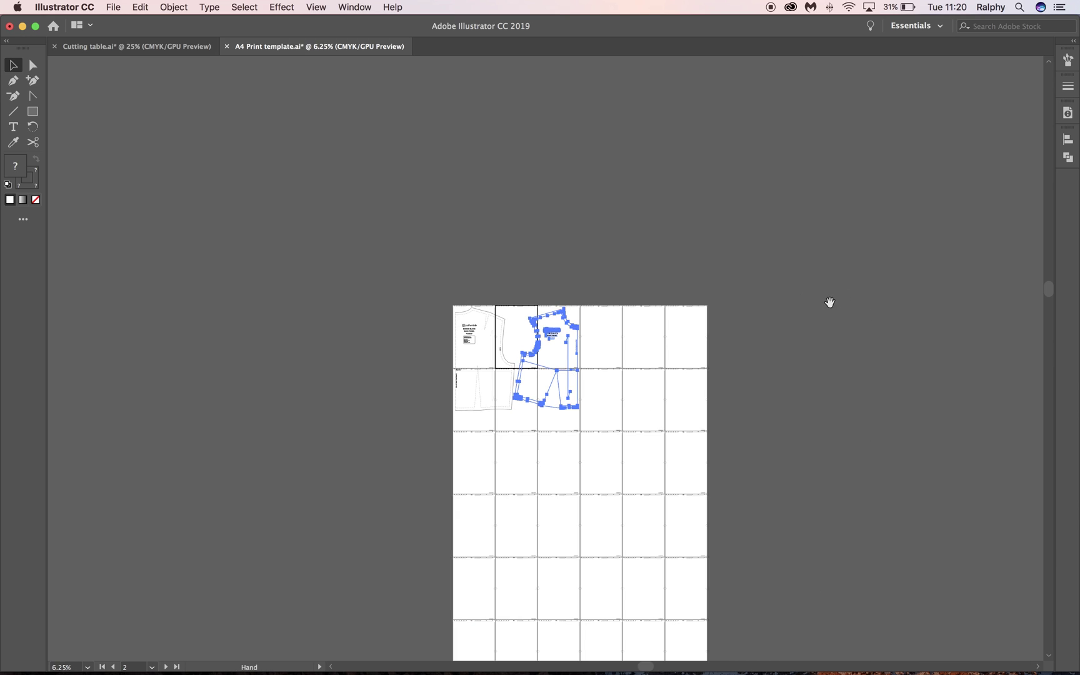
{"action": "left_click_drag", "start_coordinate": [823, 287], "coordinate": [782, 147]}
{"action": "key", "text": "super+plus"}
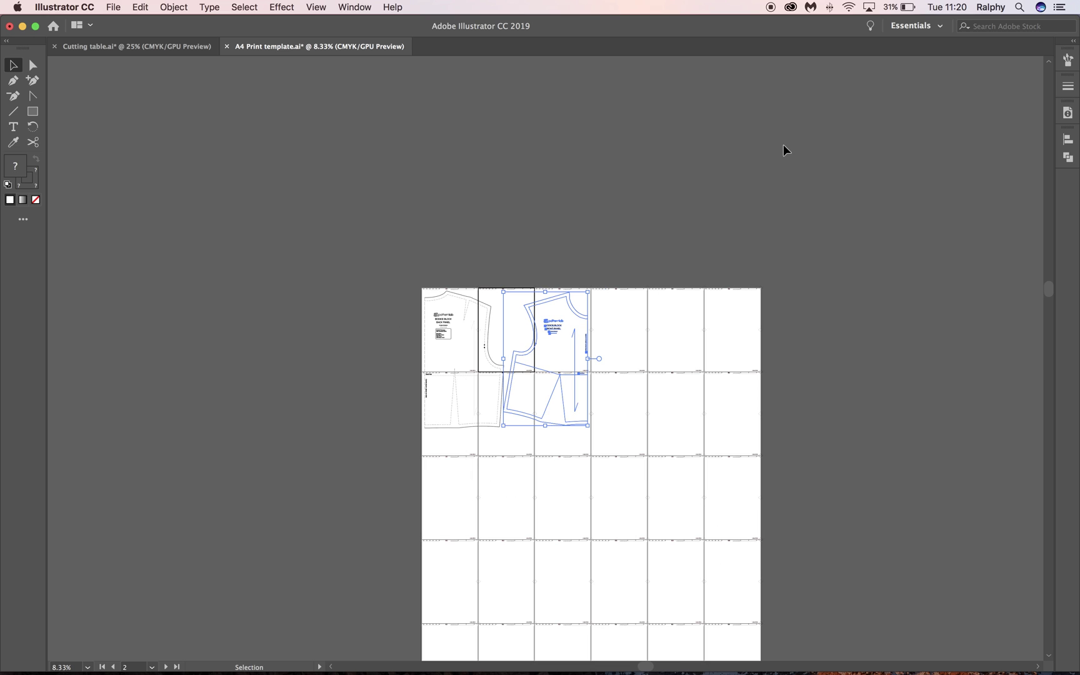
{"action": "left_click_drag", "start_coordinate": [794, 381], "coordinate": [743, 190]}
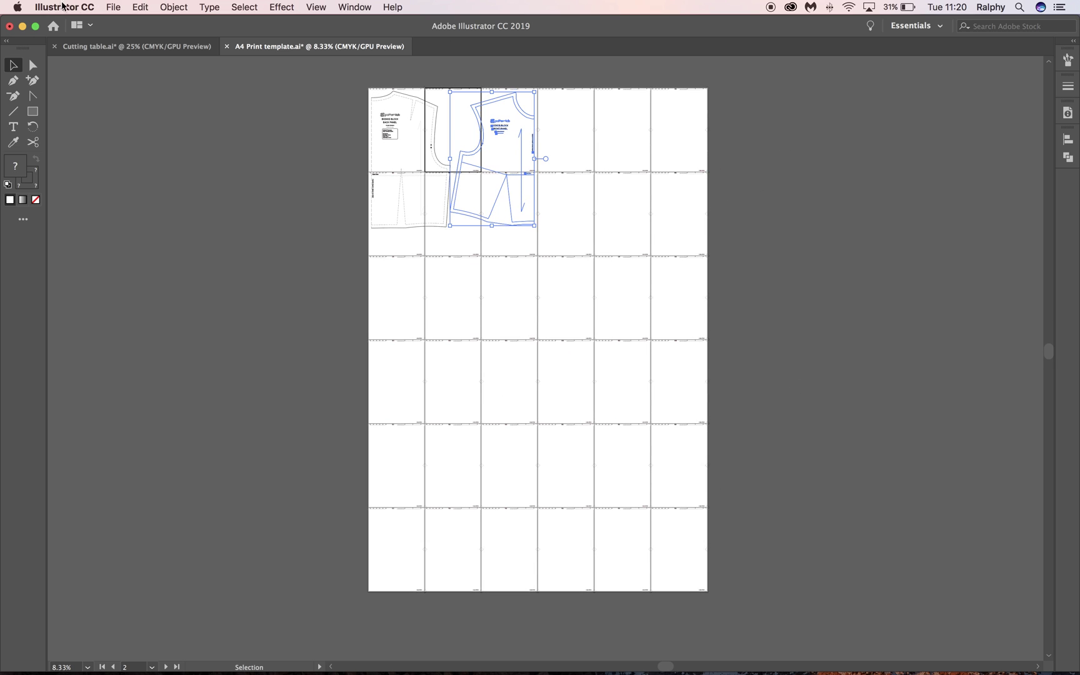
Open Document Setup (centimetres, 0 cm bleed) and move the dialog aside to see the artwork
{"action": "left_click", "coordinate": [114, 8]}
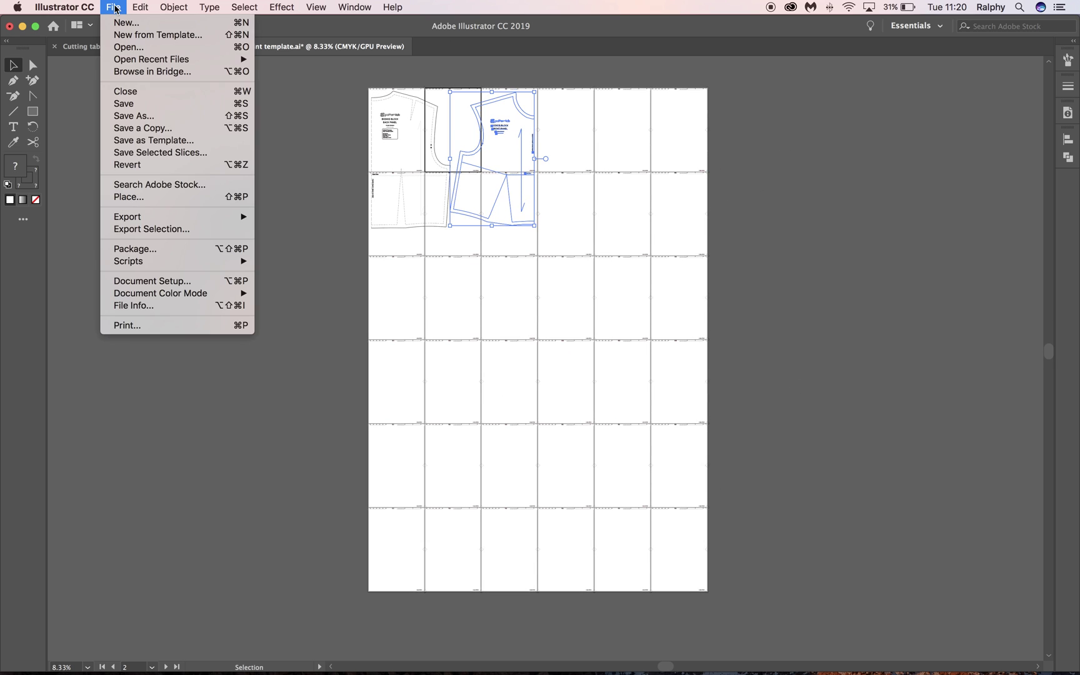
{"action": "left_click", "coordinate": [153, 281]}
{"action": "left_click_drag", "start_coordinate": [505, 148], "coordinate": [876, 189]}
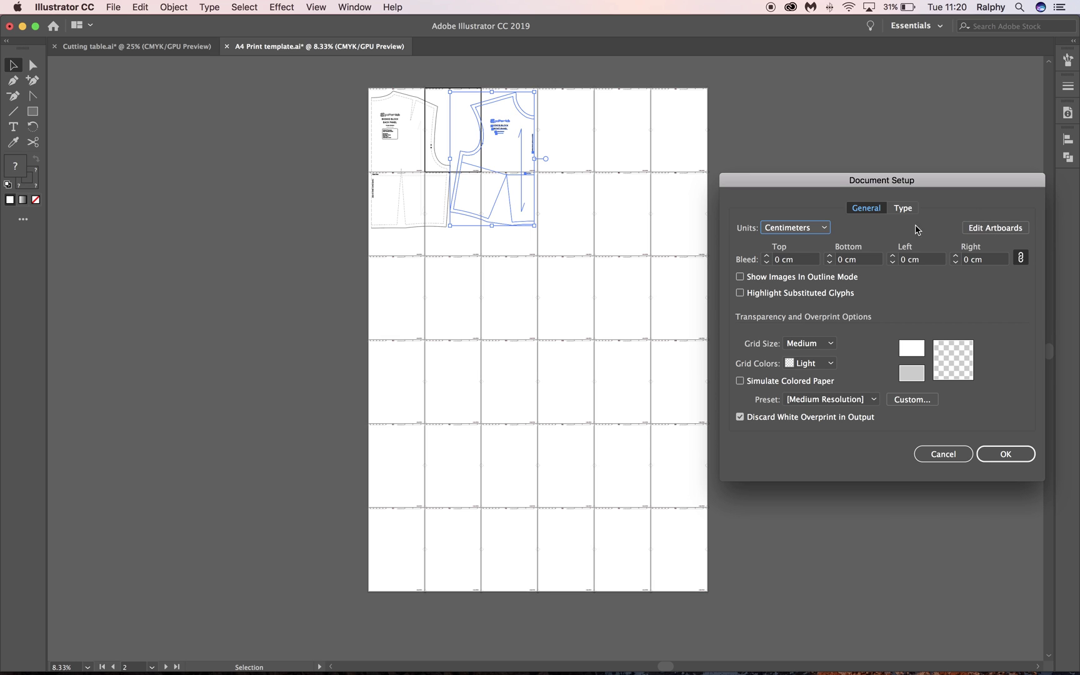
{"action": "left_click", "coordinate": [113, 8]}
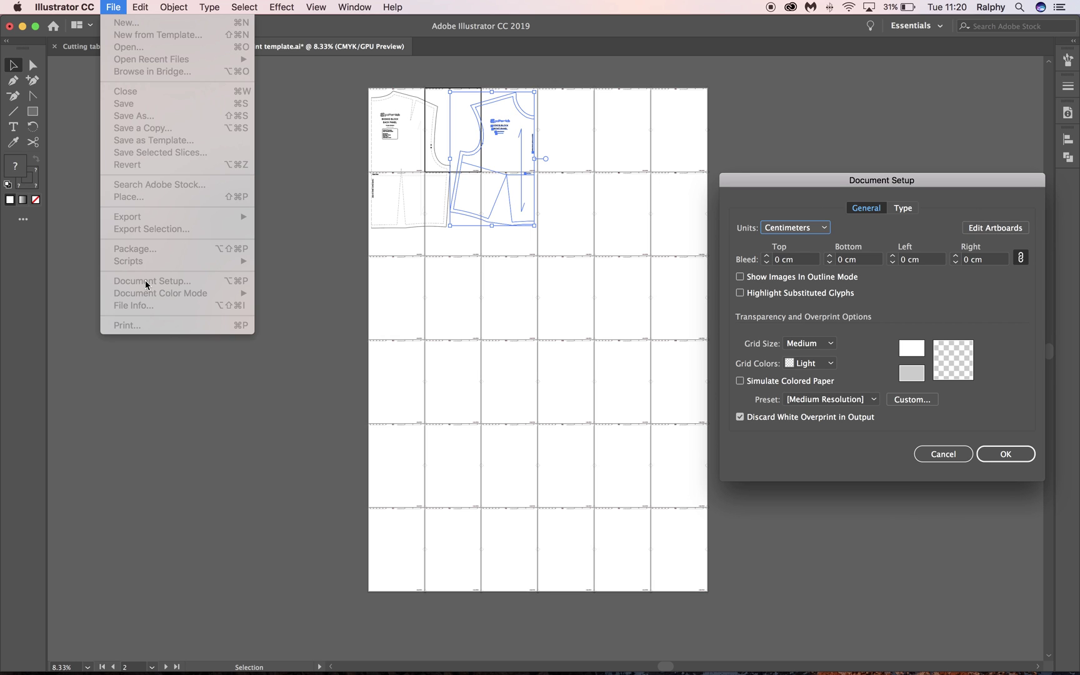
In artboard editing mode, delete the empty artboards 36 down to 13 below the panels
{"action": "left_click", "coordinate": [990, 228]}
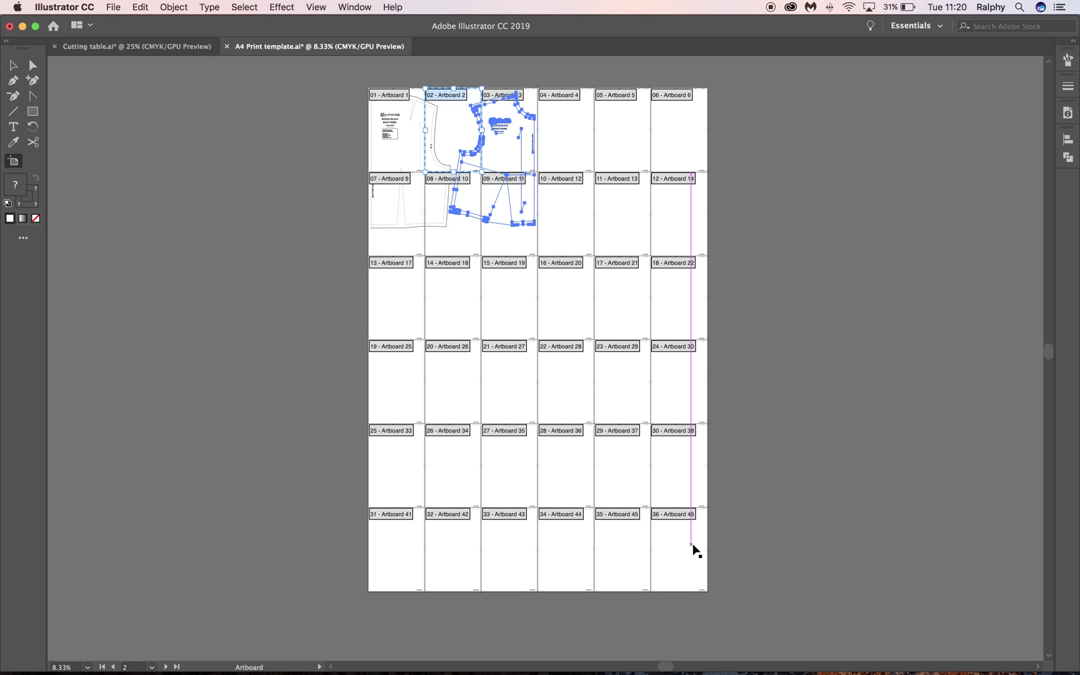
{"action": "left_click", "coordinate": [678, 536]}
{"action": "key", "text": "Delete"}
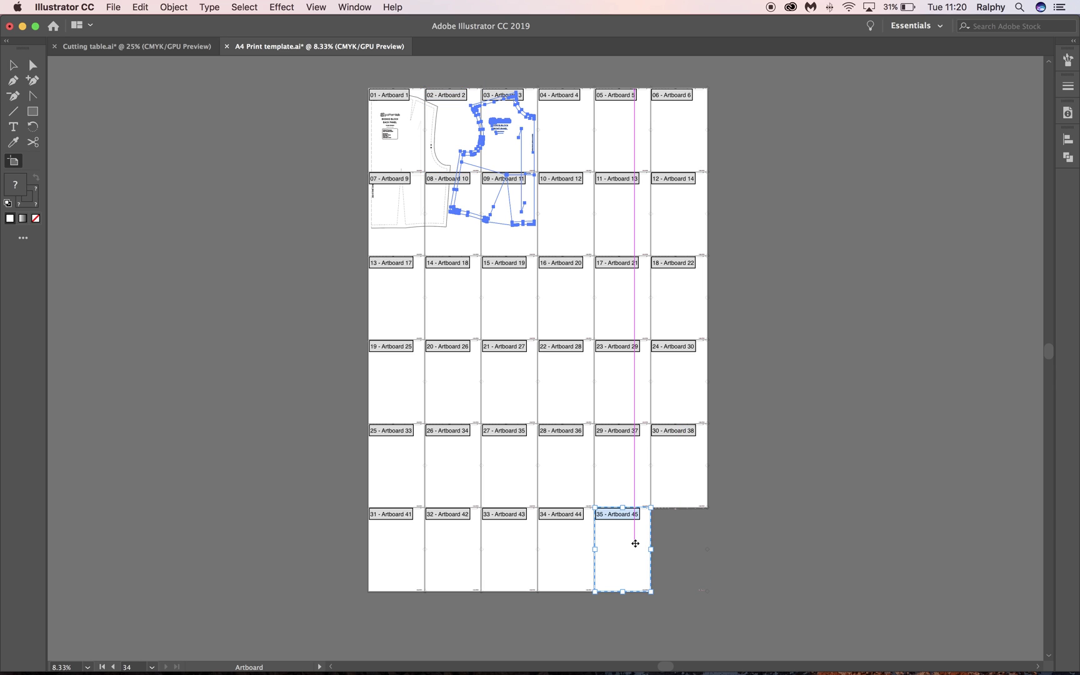
{"action": "key", "text": "Delete"}
{"action": "key", "text": "Delete"}
{"action": "key", "text": "Delete"}
{"action": "key", "text": "Delete"}
{"action": "key", "text": "Delete"}
{"action": "key", "text": "Delete"}
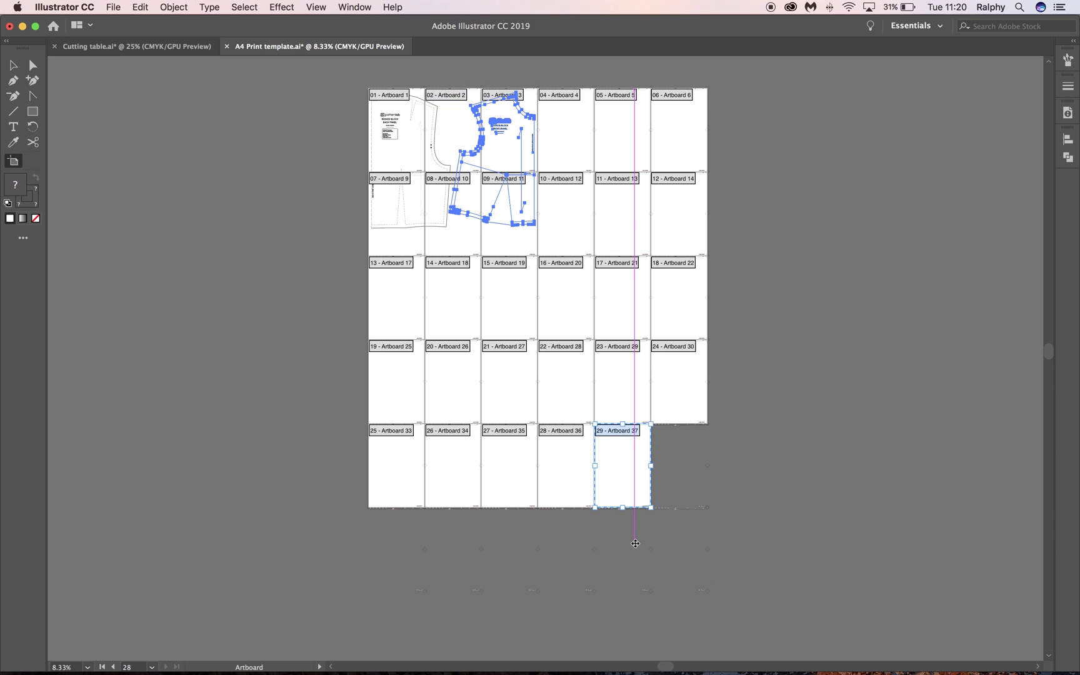
{"action": "key", "text": "Delete"}
{"action": "key", "text": "Delete"}
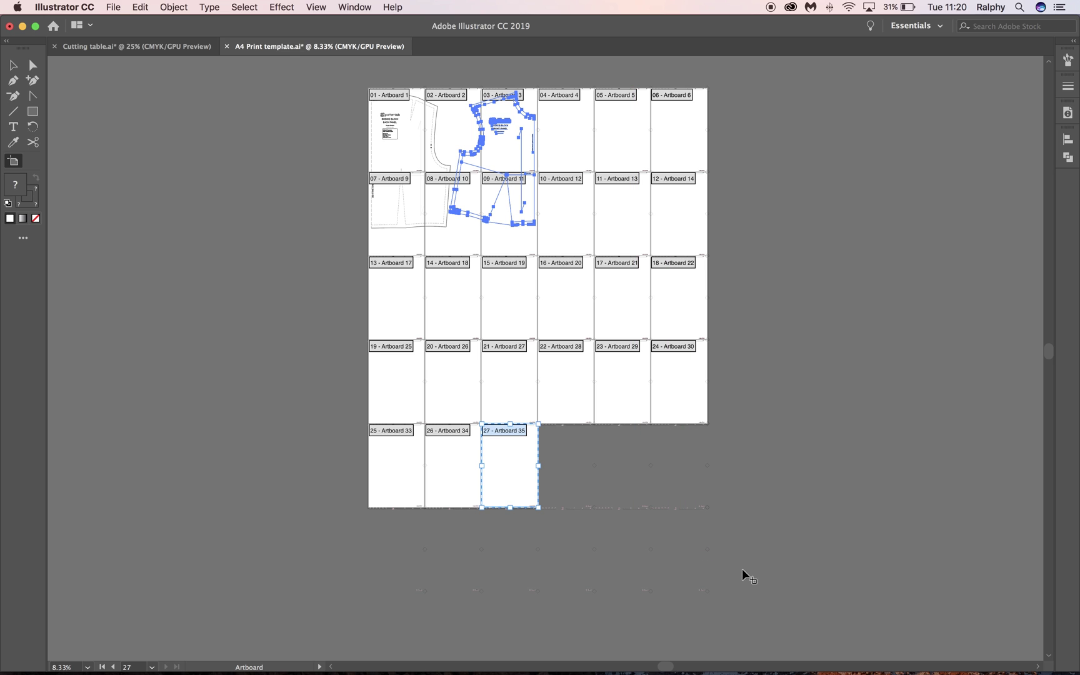
{"action": "left_click_drag", "start_coordinate": [742, 569], "coordinate": [348, 279]}
{"action": "key", "text": "Delete"}
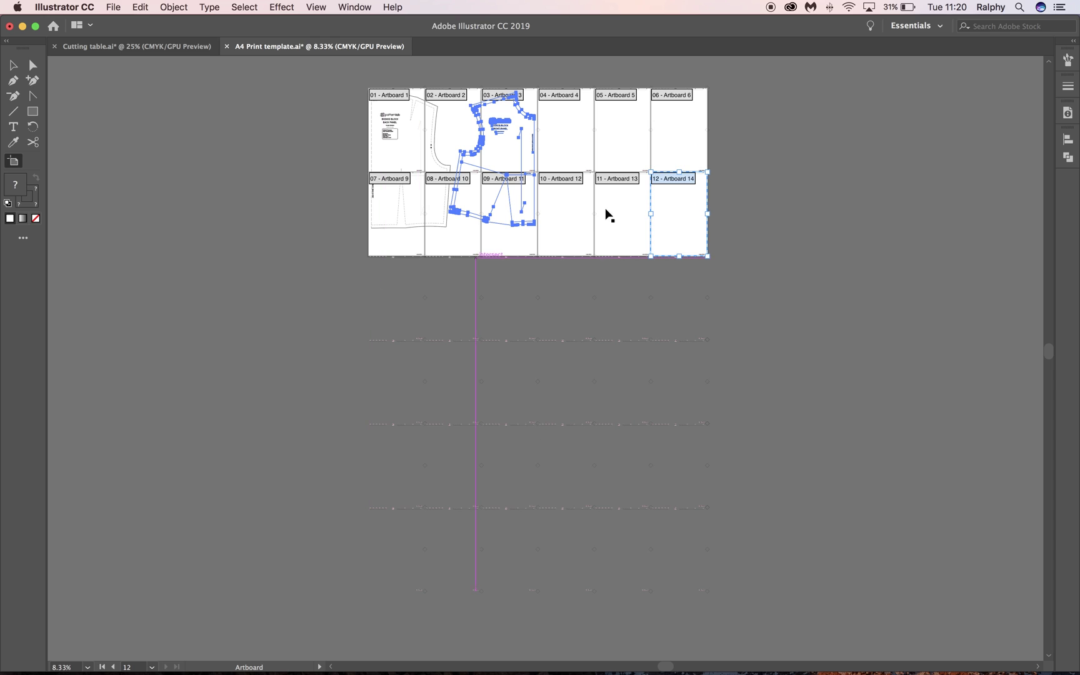
Delete the six empty right-hand artboards, then return to the Selection tool and zoom in
{"action": "left_click_drag", "start_coordinate": [707, 162], "coordinate": [571, 288]}
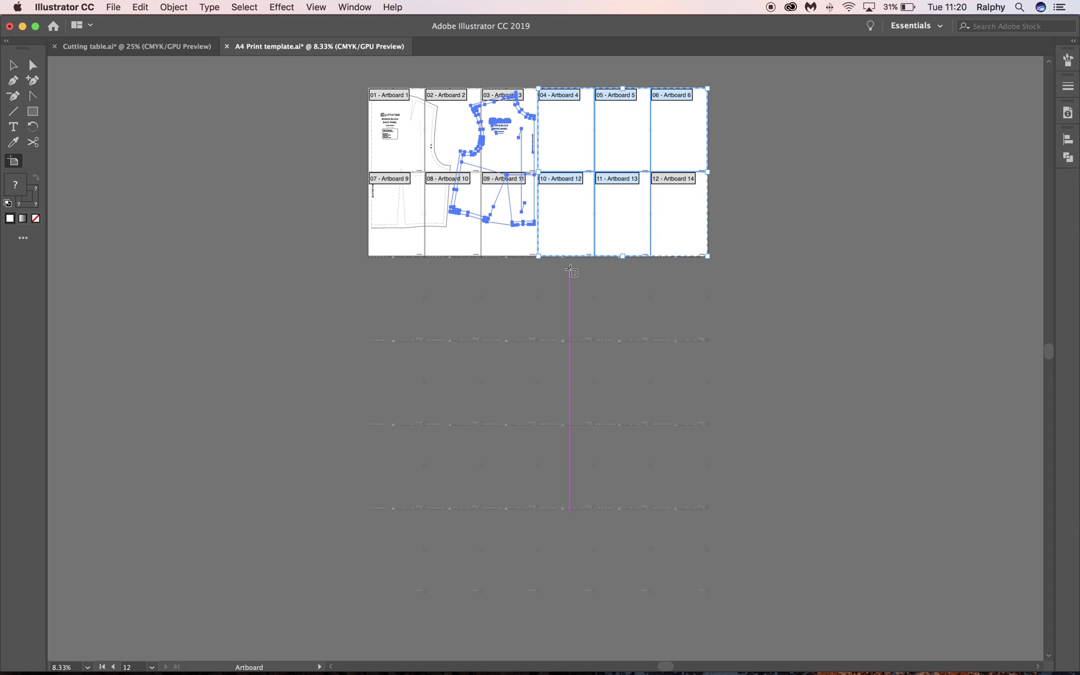
{"action": "key", "text": "Delete"}
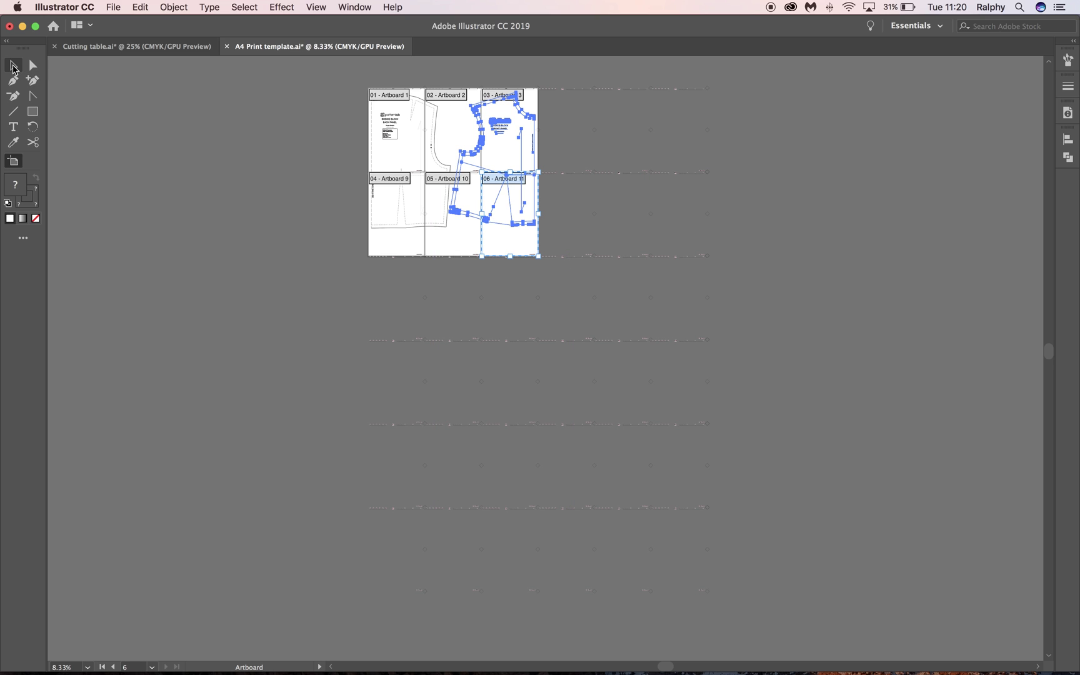
{"action": "left_click", "coordinate": [447, 244]}
{"action": "left_click", "coordinate": [508, 250]}
{"action": "key", "text": "v"}
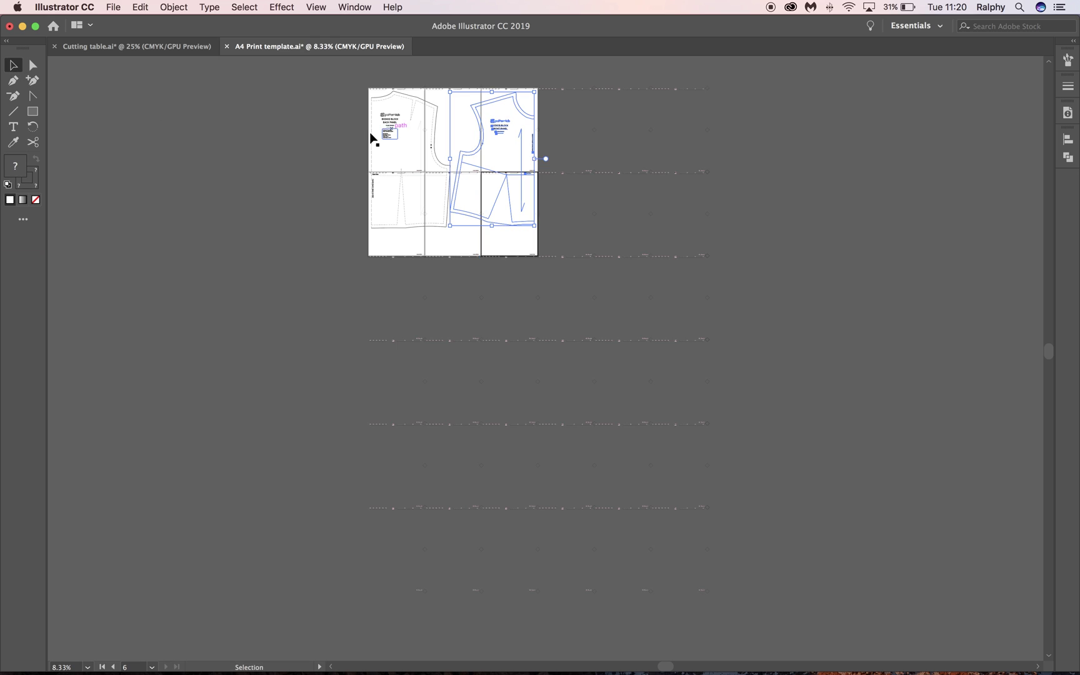
{"action": "left_click", "coordinate": [330, 145]}
{"action": "key", "text": "super+equal"}
{"action": "key", "text": "super+equal"}
{"action": "key", "text": "super+equal"}
Zoom in on both bodice panels and check the front panel by selecting, then deselecting it
{"action": "left_click_drag", "start_coordinate": [338, 140], "coordinate": [482, 460]}
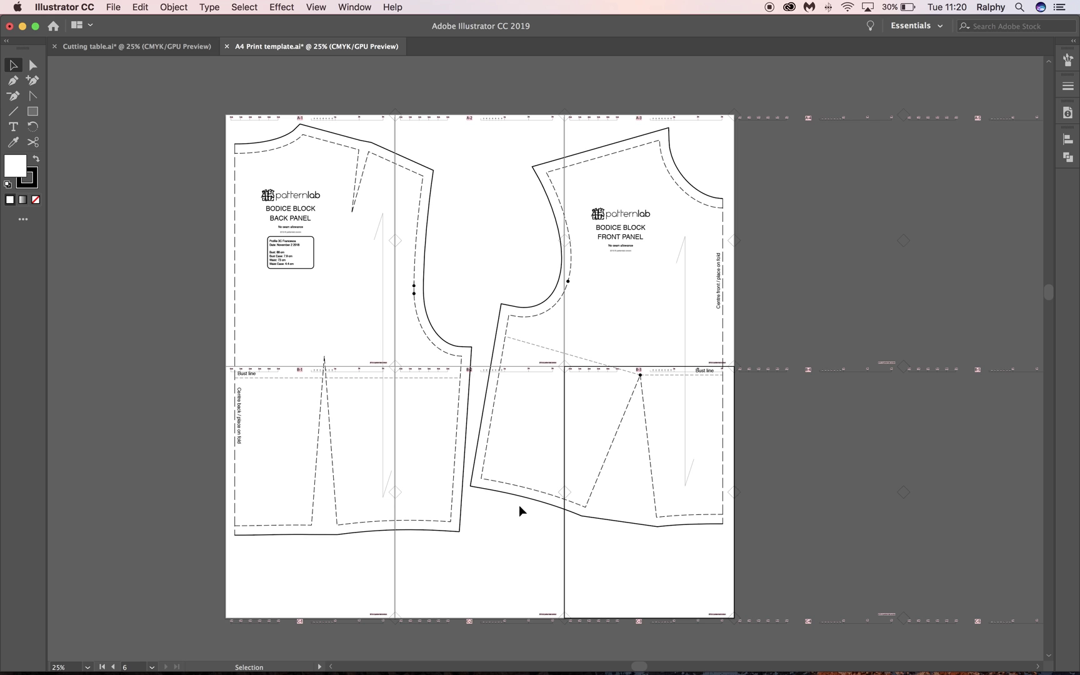
{"action": "scroll", "coordinate": [538, 500], "scroll_direction": "right", "scroll_amount": 3}
{"action": "left_click", "coordinate": [556, 495]}
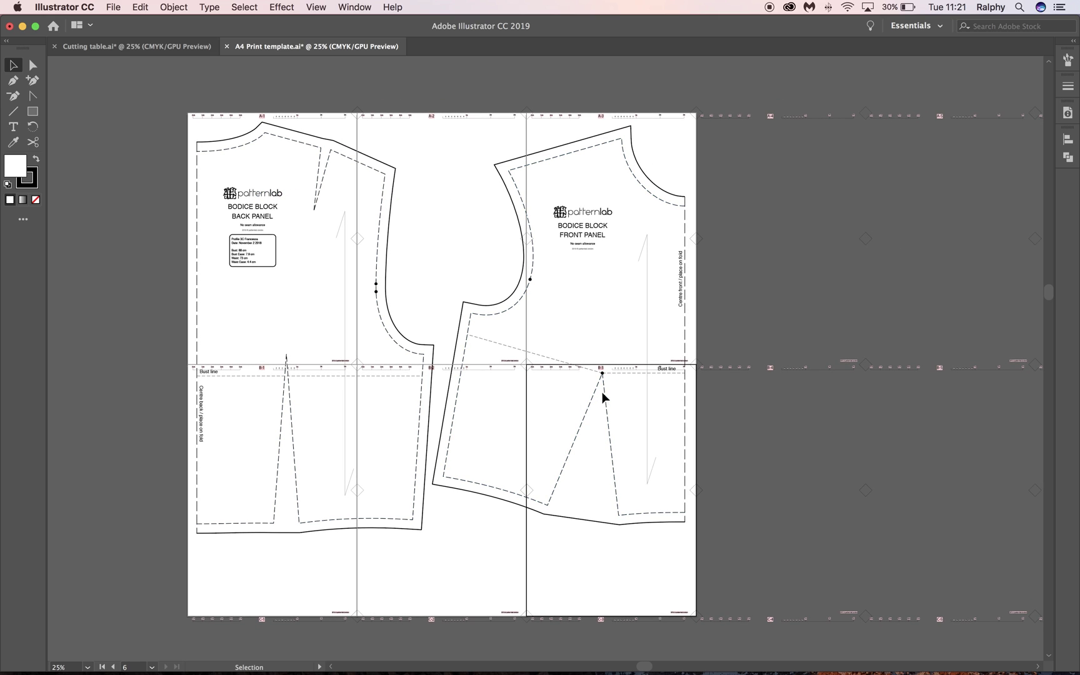
{"action": "left_click", "coordinate": [600, 376]}
{"action": "left_click", "coordinate": [760, 323]}
Dismiss the voice assistant prompt that popped up over the layout
{"action": "key", "text": "super+space"}
{"action": "scroll", "coordinate": [744, 316], "scroll_direction": "right", "scroll_amount": 2}
{"action": "scroll", "coordinate": [744, 316], "scroll_direction": "down", "scroll_amount": 1}
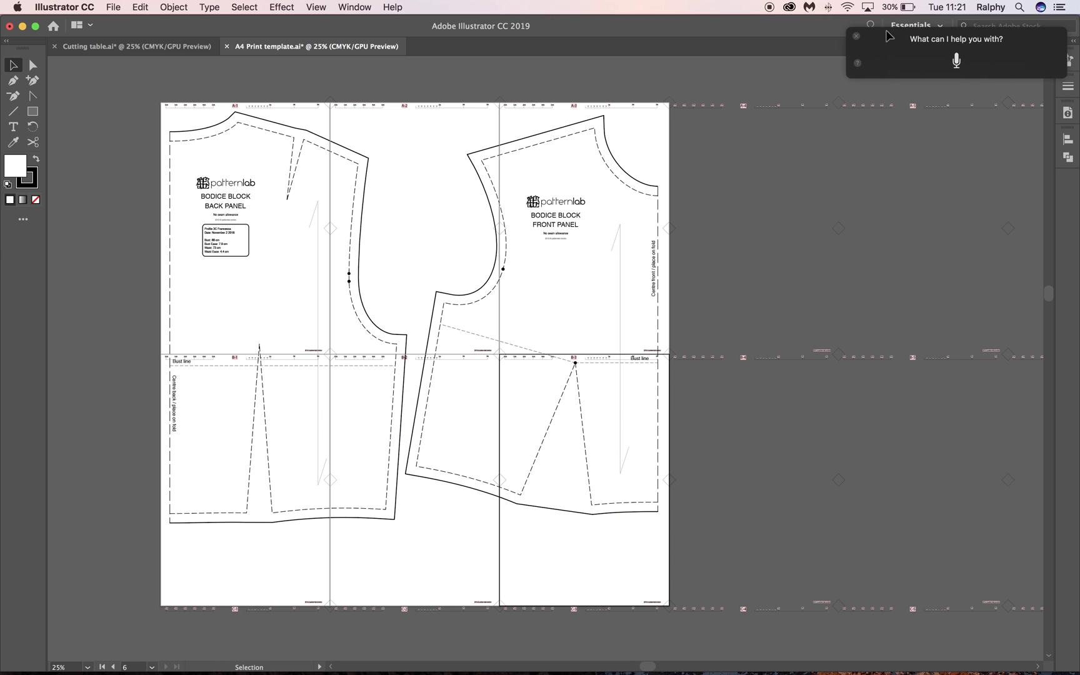
{"action": "left_click", "coordinate": [858, 39]}
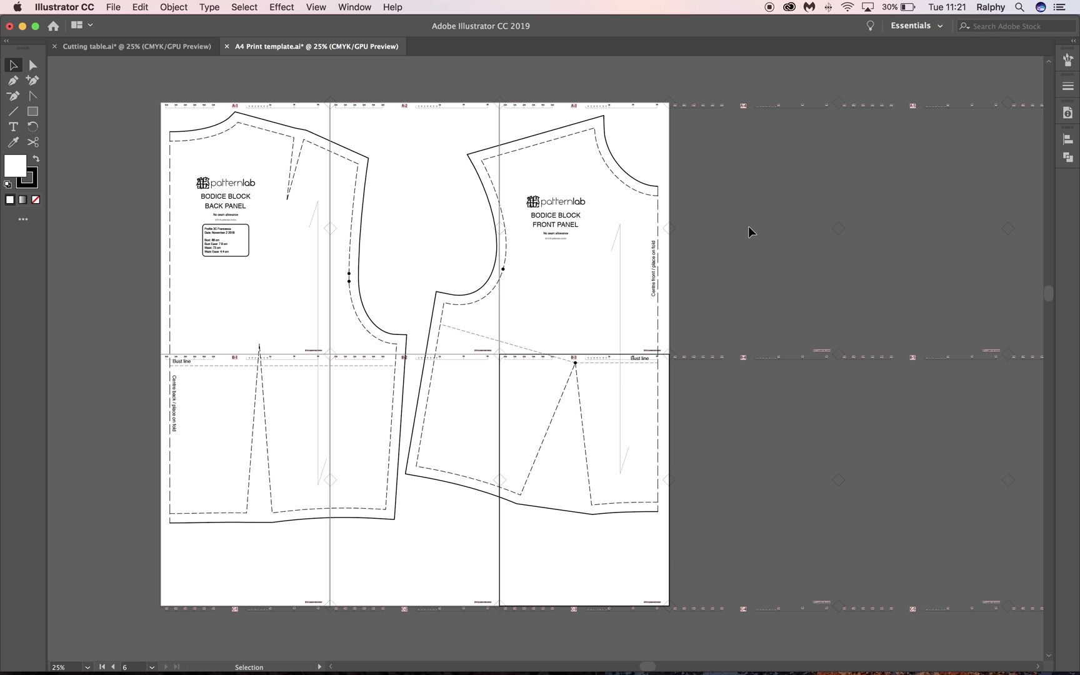
Save to the Desktop as Adobe PDF named '3C <author's name> simple bodice block with seam allowance A4 PDF'
{"action": "left_click", "coordinate": [116, 10]}
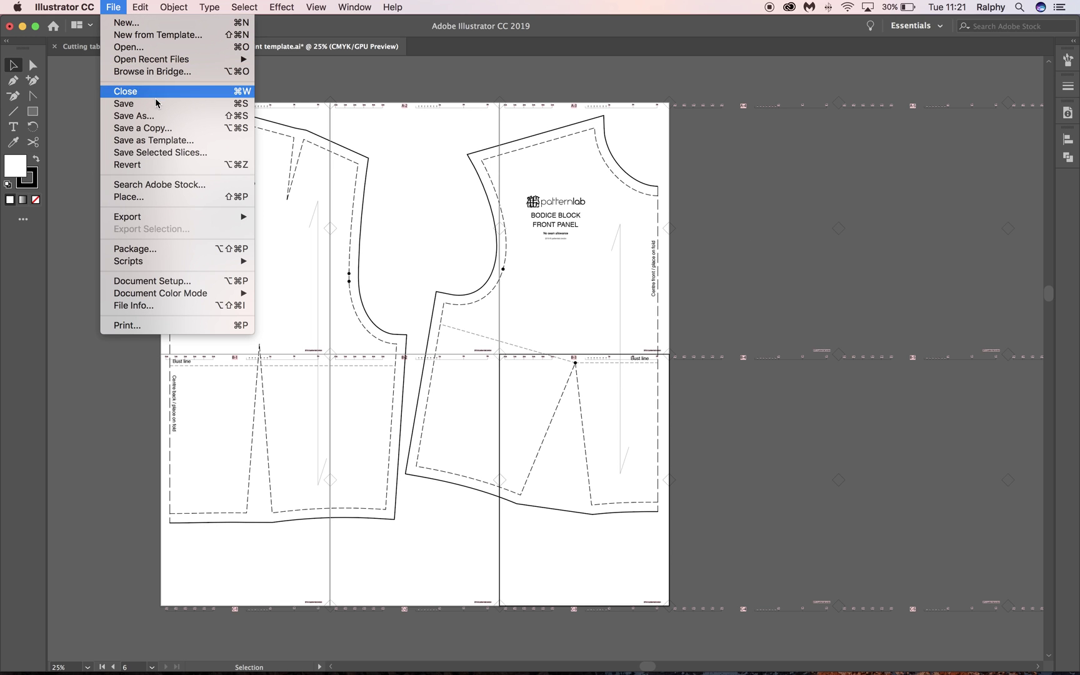
{"action": "left_click", "coordinate": [151, 121]}
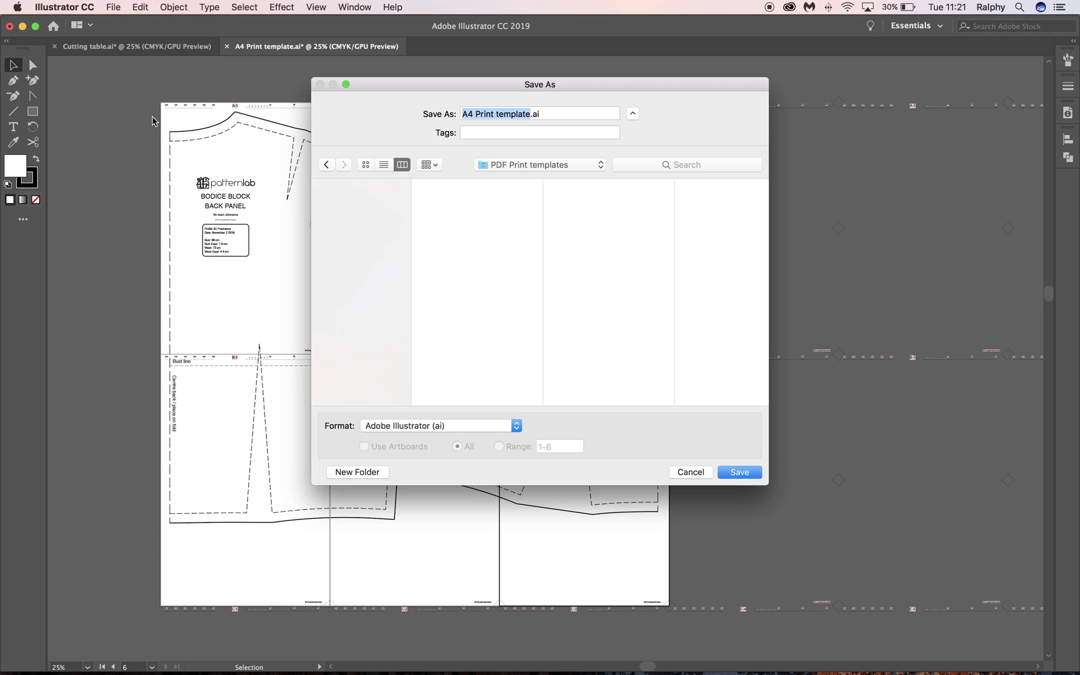
{"action": "left_click", "coordinate": [359, 253]}
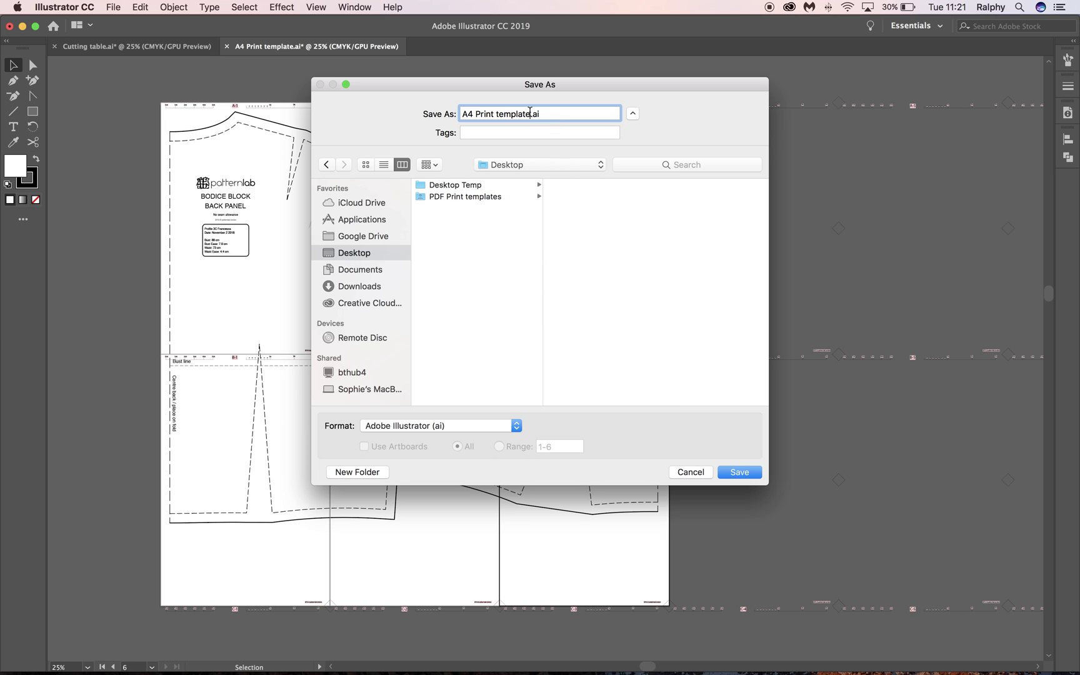
{"action": "key", "text": "BackSpace"}
{"action": "type", "text": "3C Franvesca"}
{"action": "key", "text": "BackSpace"}
{"action": "key", "text": "BackSpace"}
{"action": "key", "text": "BackSpace"}
{"action": "key", "text": "BackSpace"}
{"action": "key", "text": "BackSpace"}
{"action": "key", "text": "BackSpace"}
{"action": "key", "text": "BackSpace"}
{"action": "type", "text": "ncesca simple bodice block"}
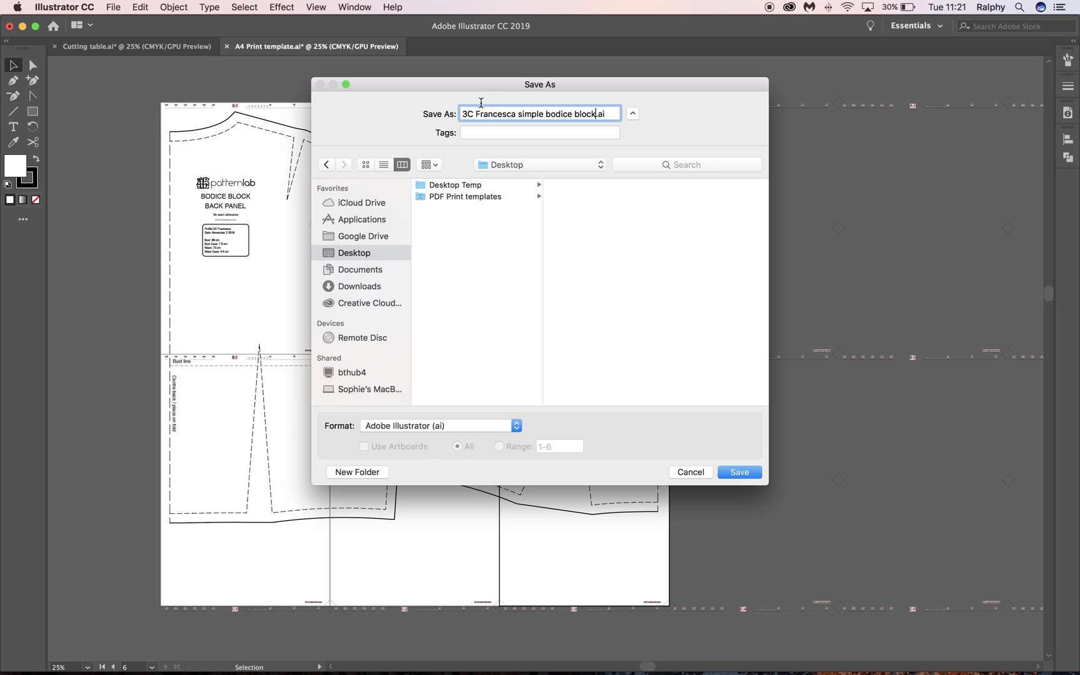
{"action": "type", "text": " with seam allowance "}
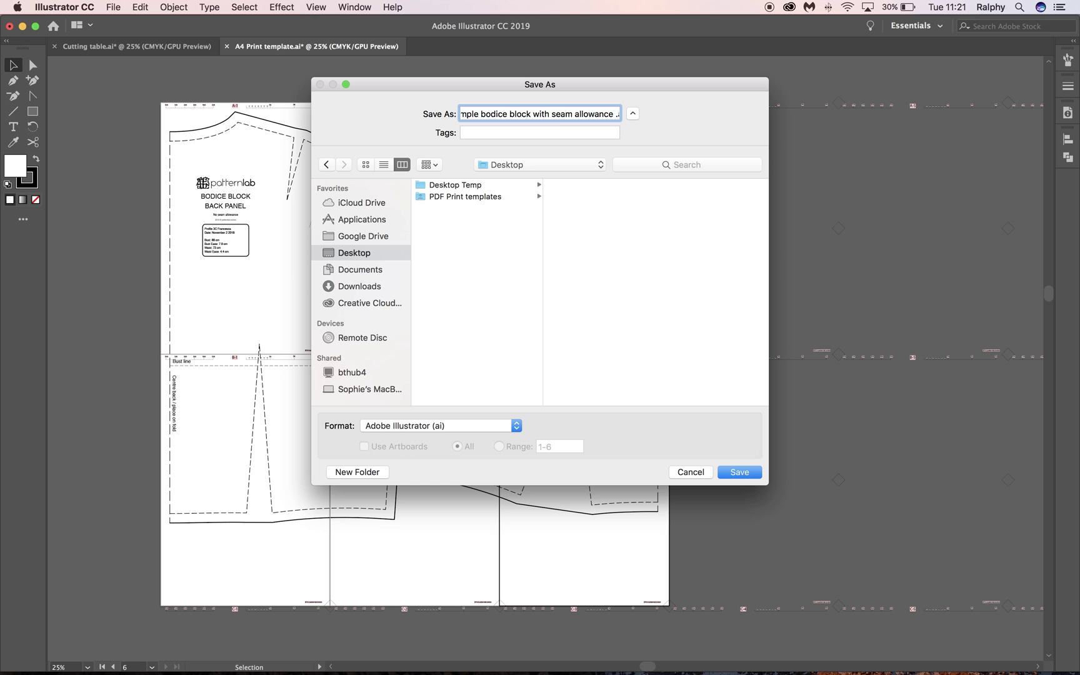
{"action": "type", "text": "A4"}
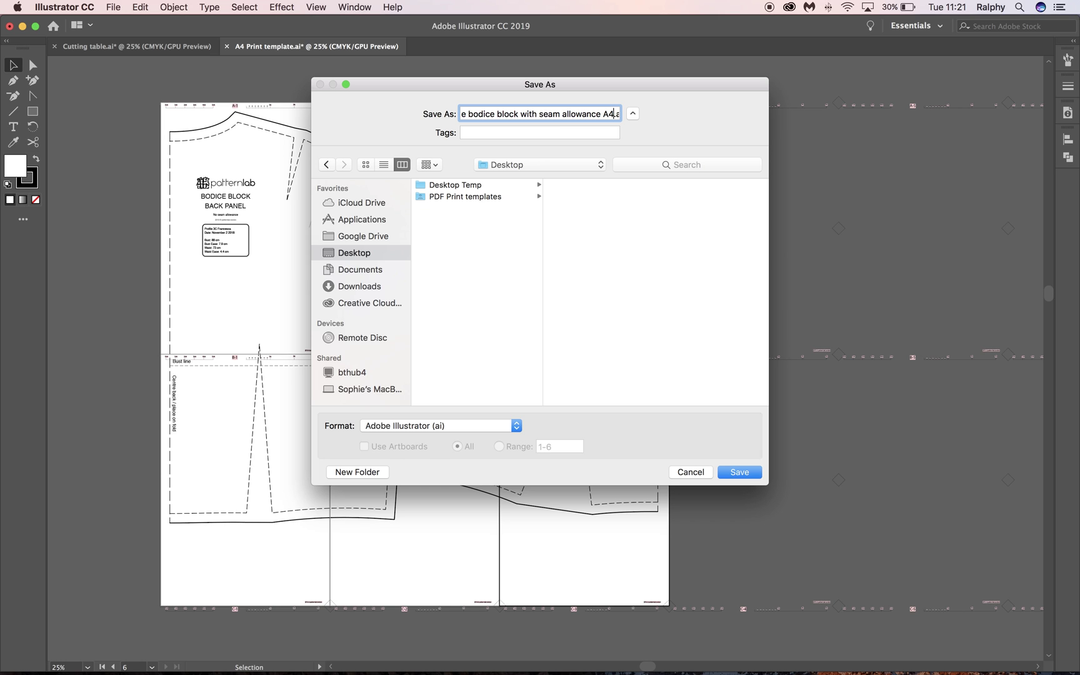
{"action": "type", "text": " PDF"}
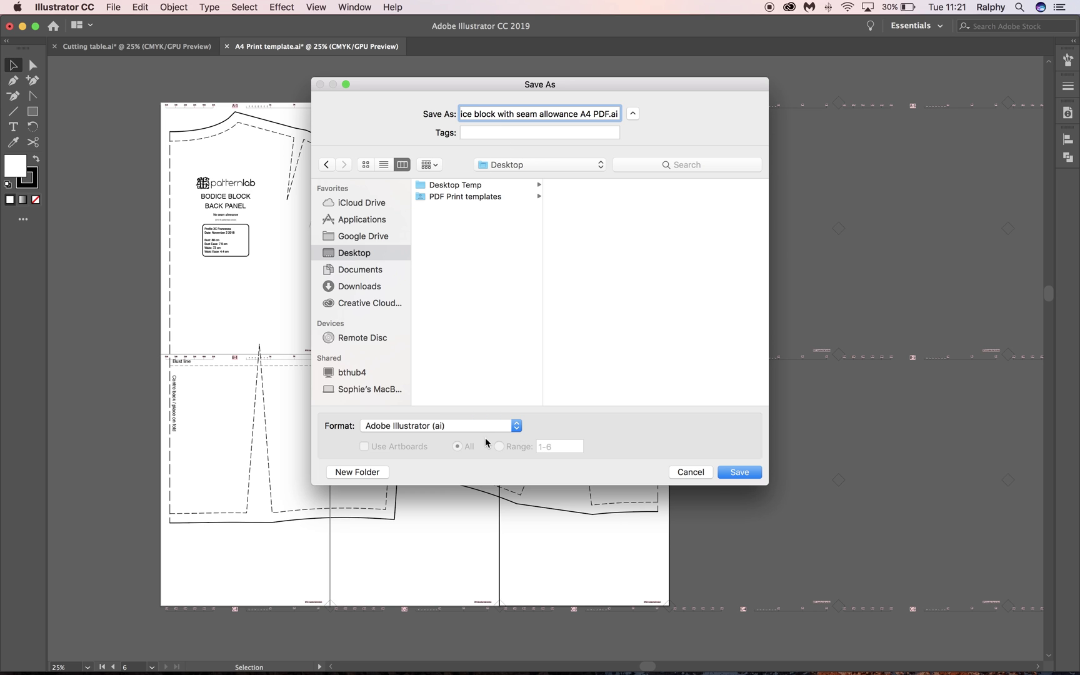
{"action": "left_click", "coordinate": [516, 426]}
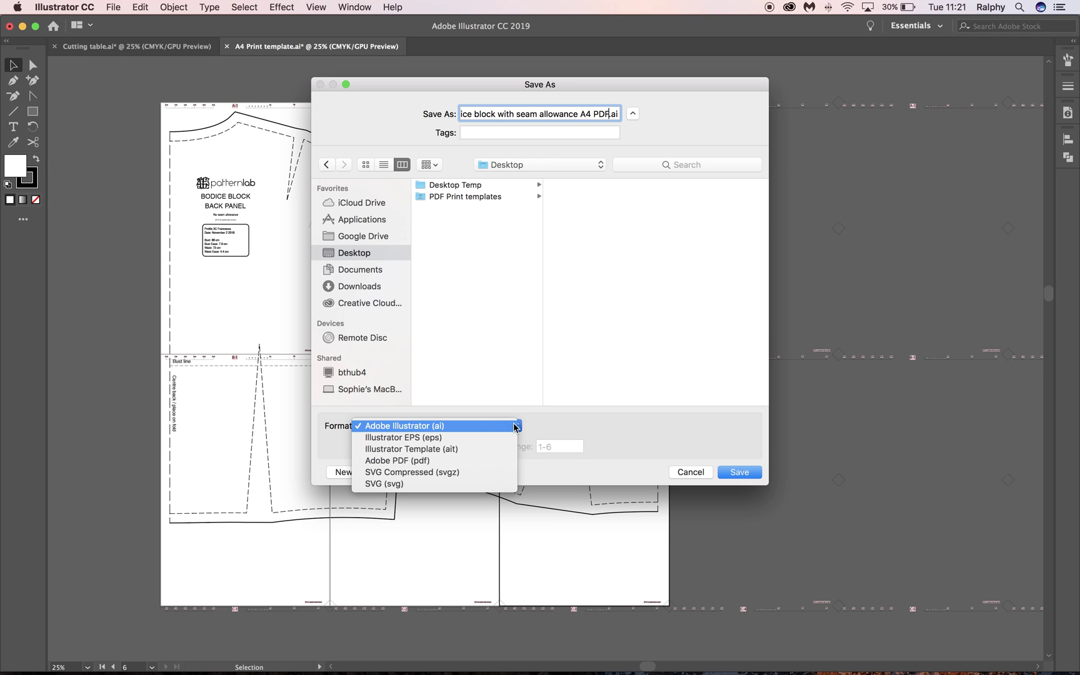
{"action": "left_click", "coordinate": [417, 466]}
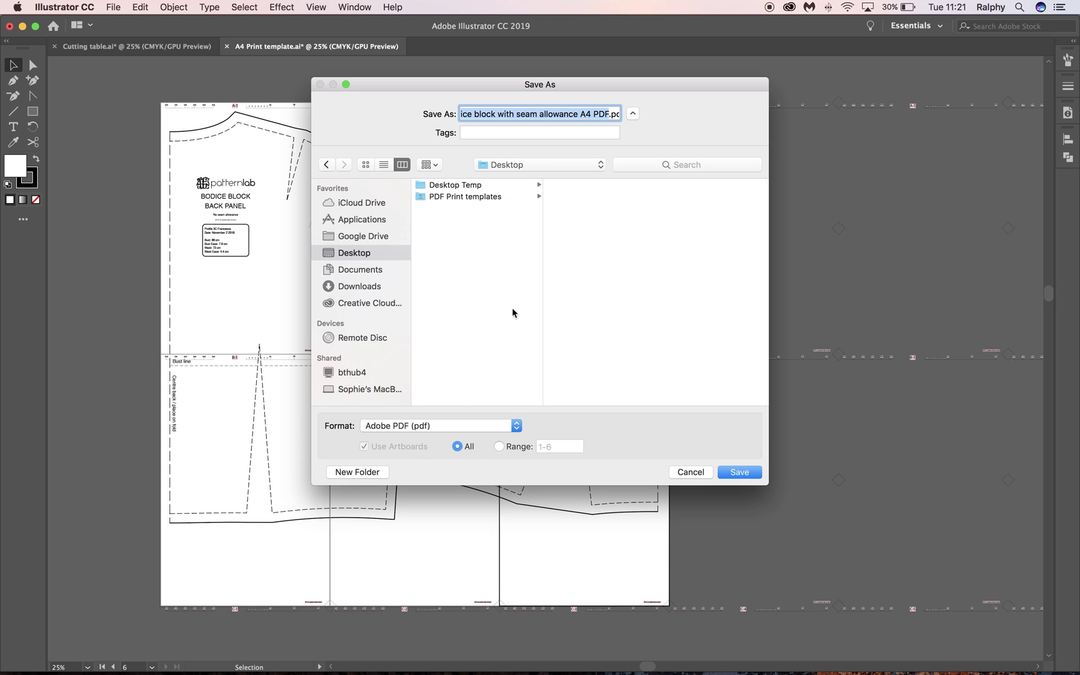
Untick Preserve Illustrator Editing Capabilities, Embed Page Thumbnails and Create Acrobat Layers in the PDF options
{"action": "left_click", "coordinate": [735, 472]}
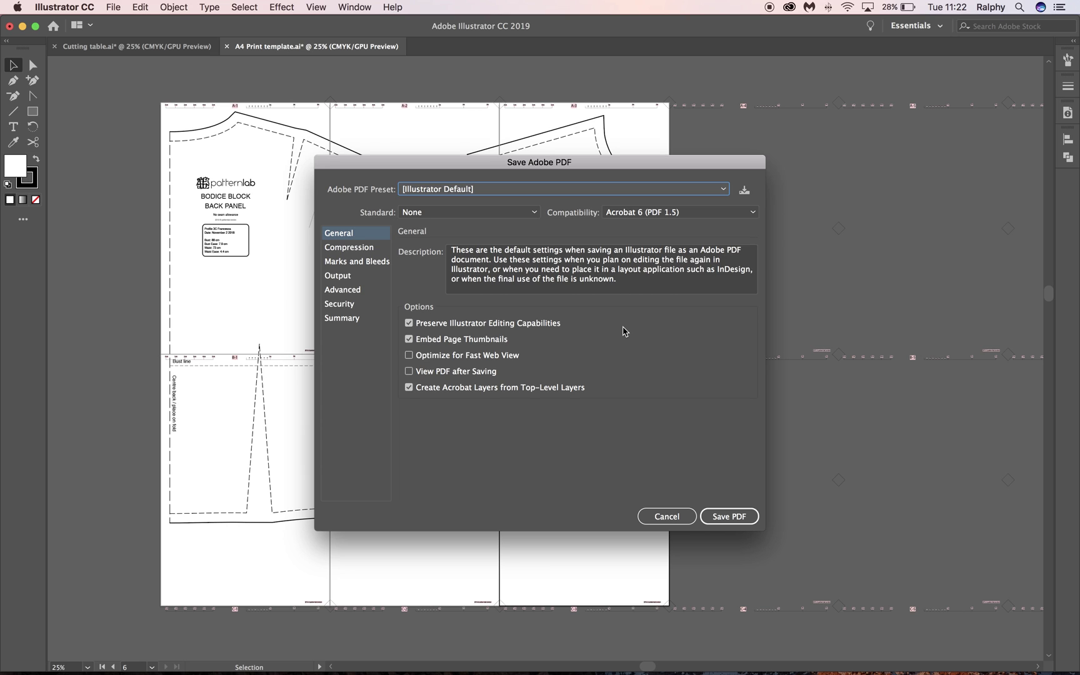
{"action": "left_click", "coordinate": [409, 323]}
{"action": "left_click", "coordinate": [409, 339]}
{"action": "left_click", "coordinate": [409, 388]}
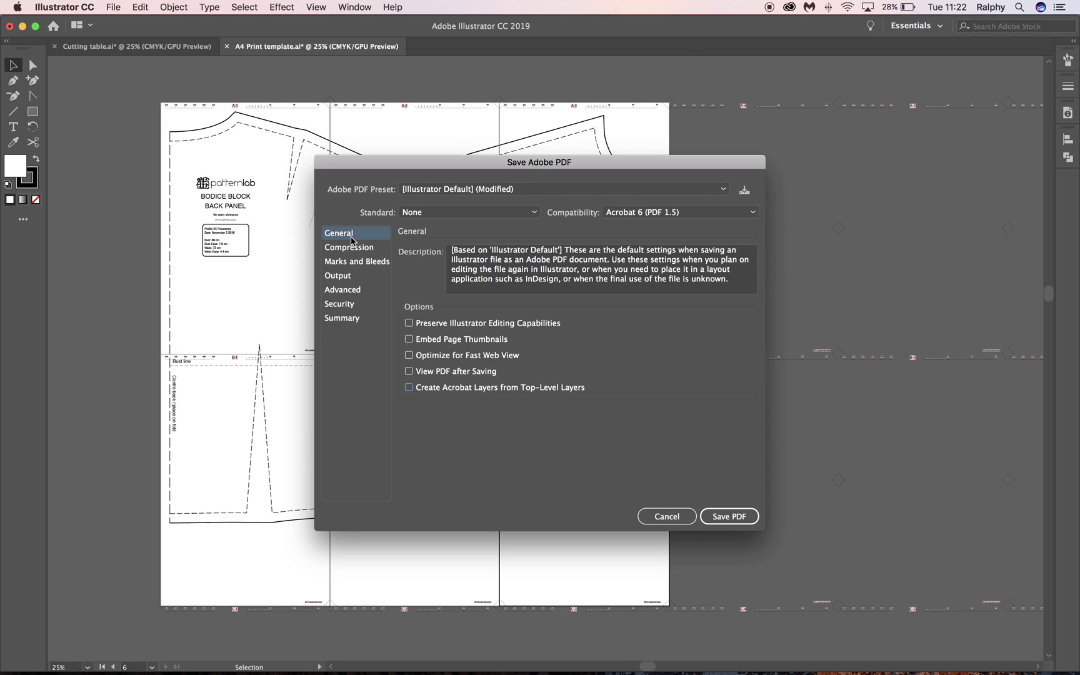
{"action": "left_click", "coordinate": [341, 304]}
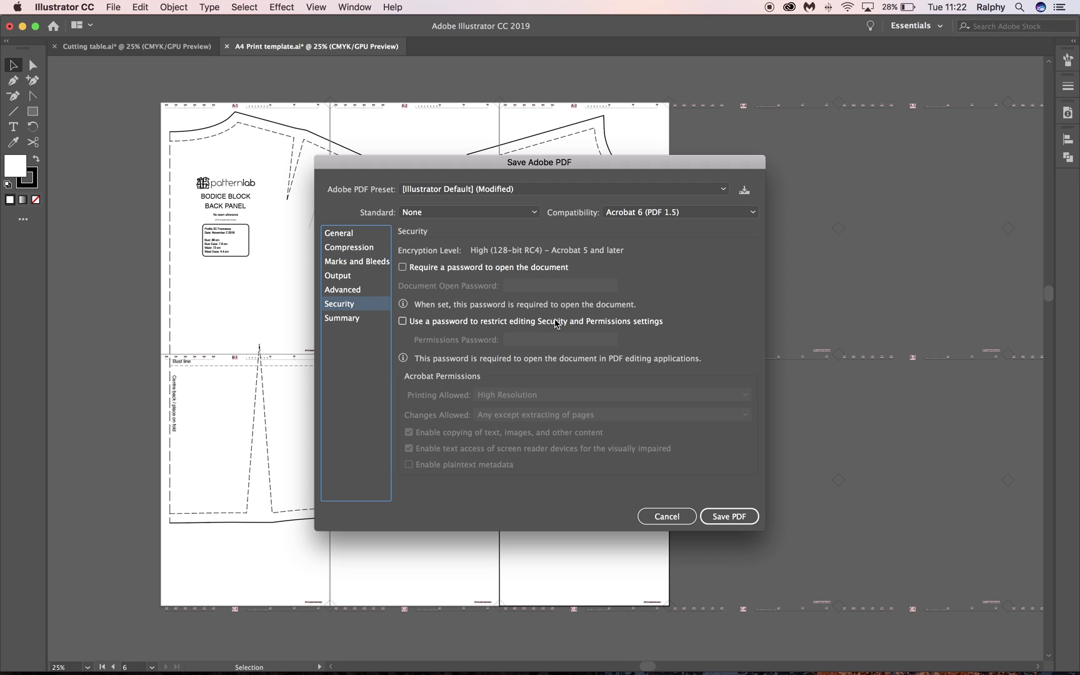
Add a permissions password allowing high-resolution printing, no changes and no copying, then save
{"action": "left_click", "coordinate": [403, 321]}
{"action": "left_click", "coordinate": [557, 341]}
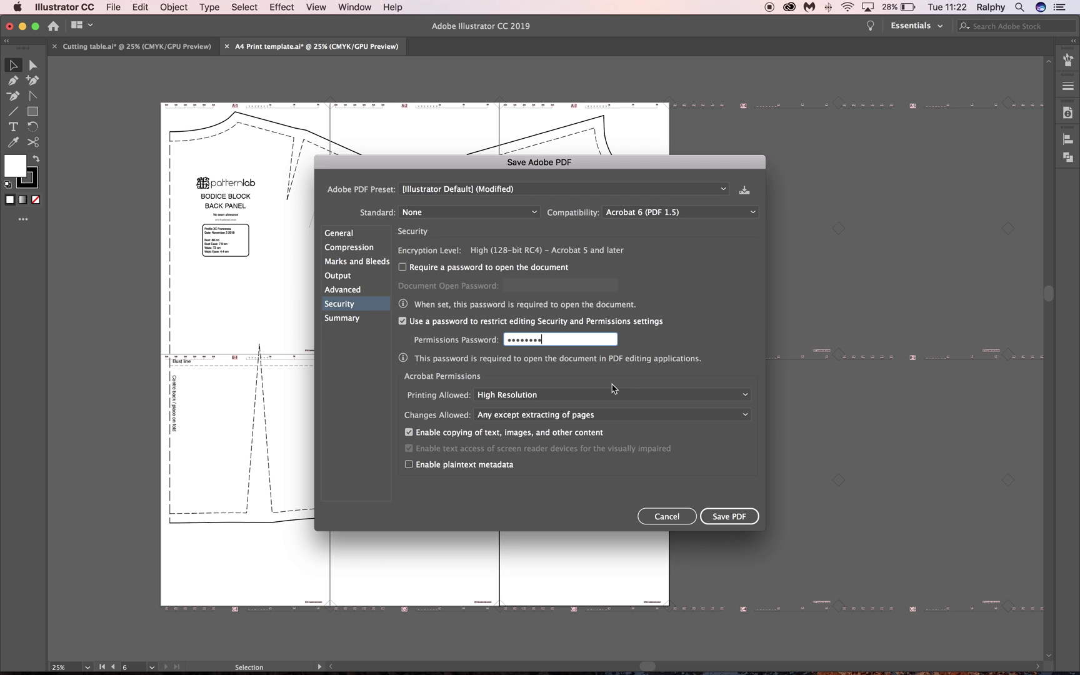
{"action": "left_click", "coordinate": [541, 399]}
{"action": "left_click", "coordinate": [725, 357]}
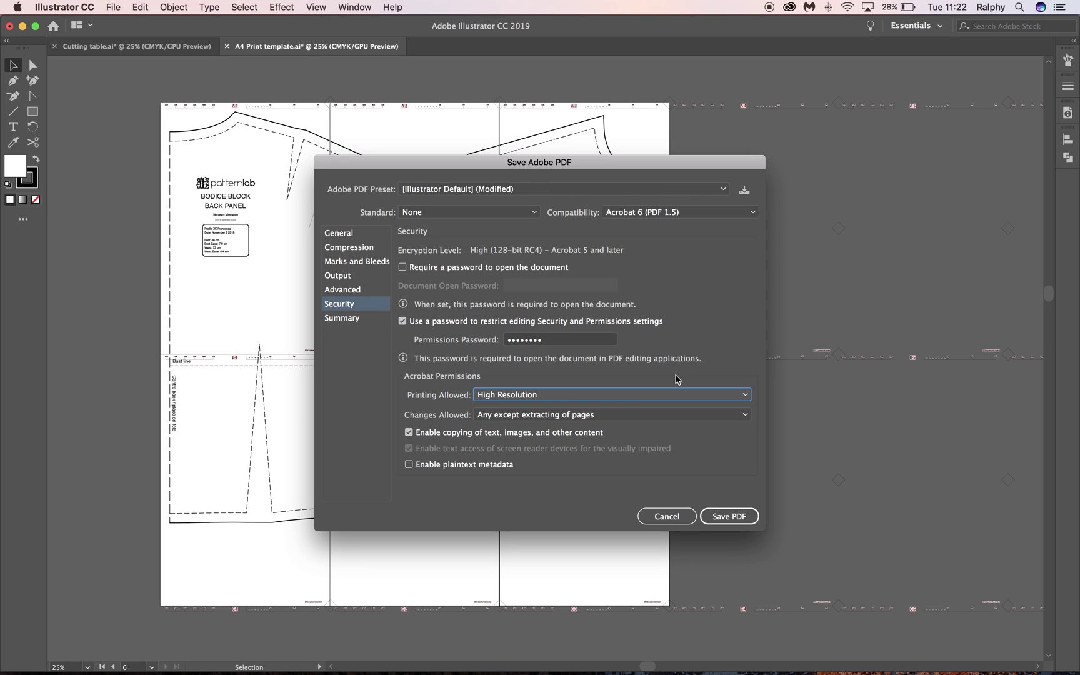
{"action": "left_click", "coordinate": [500, 416]}
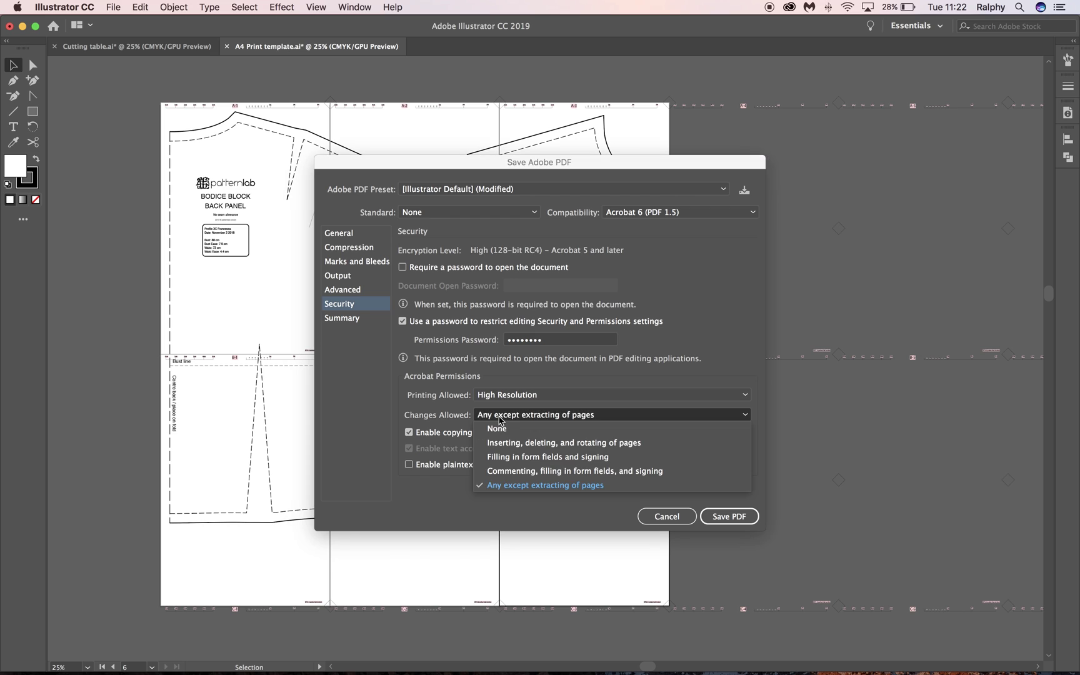
{"action": "left_click", "coordinate": [500, 418]}
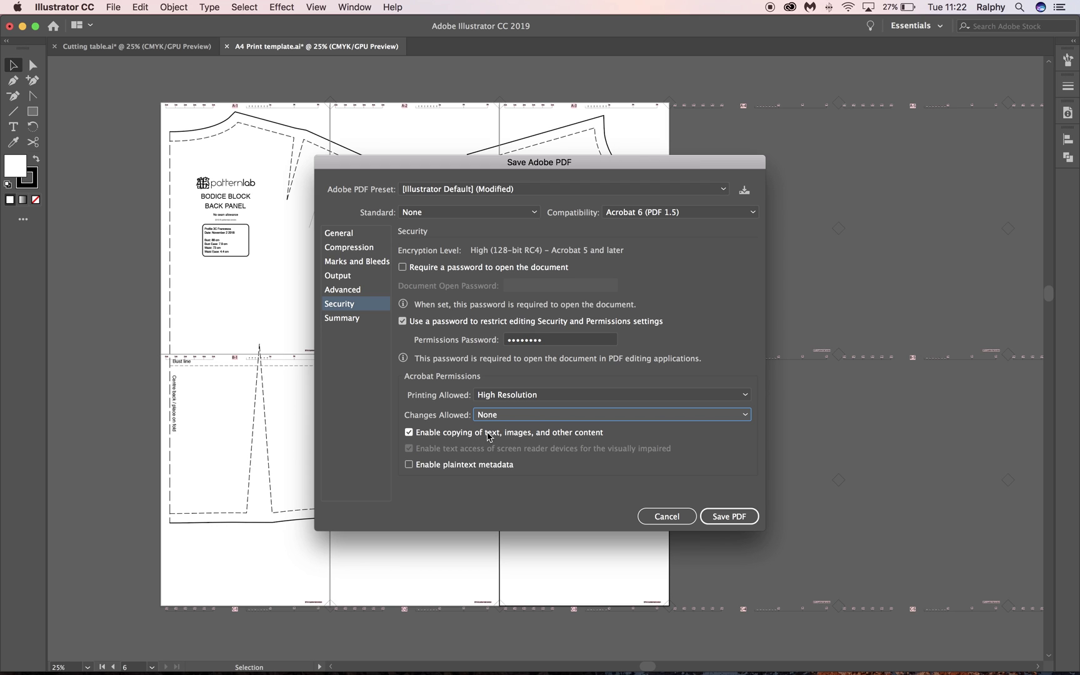
{"action": "left_click", "coordinate": [410, 432]}
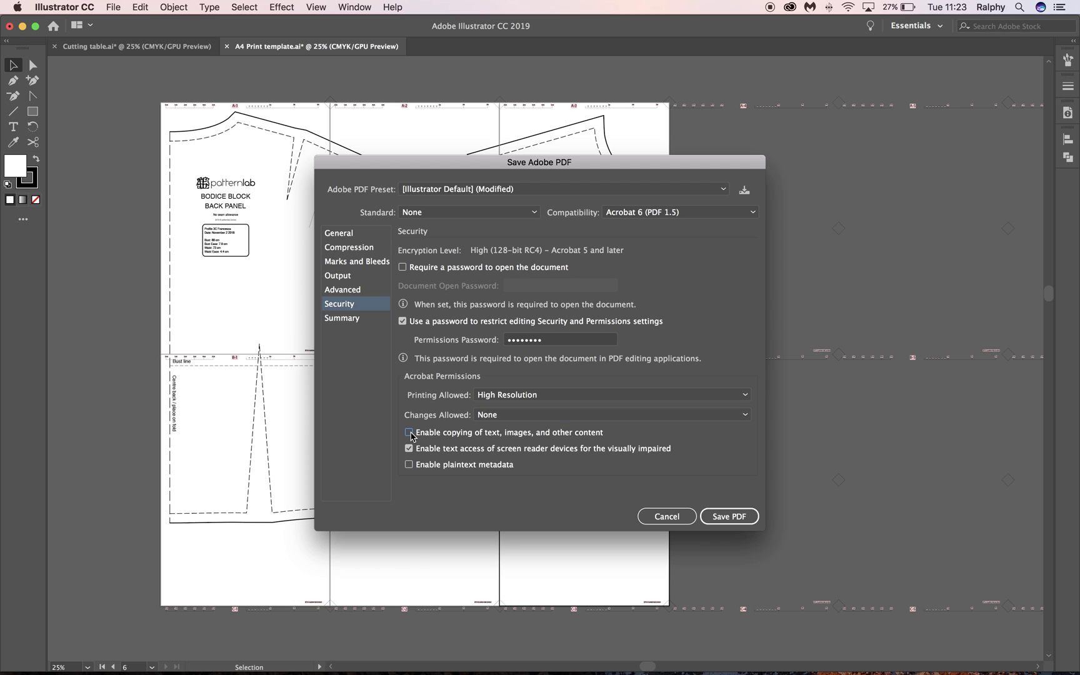
{"action": "left_click", "coordinate": [730, 517]}
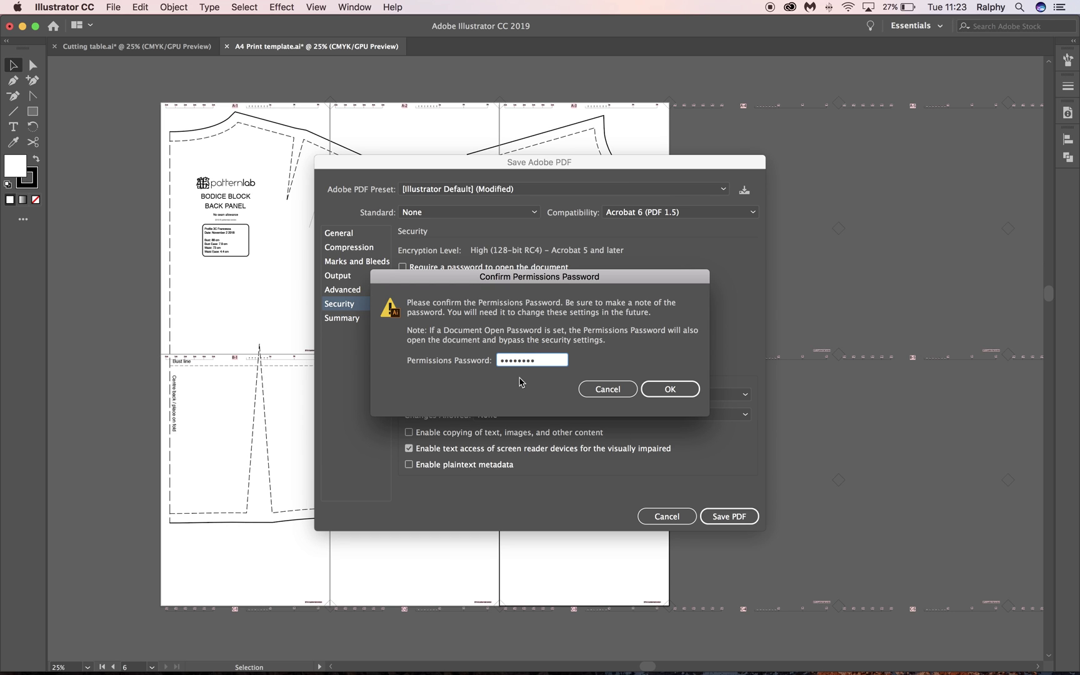
Confirm the permissions password and accept the warning, suppressing it in future
{"action": "left_click", "coordinate": [671, 389]}
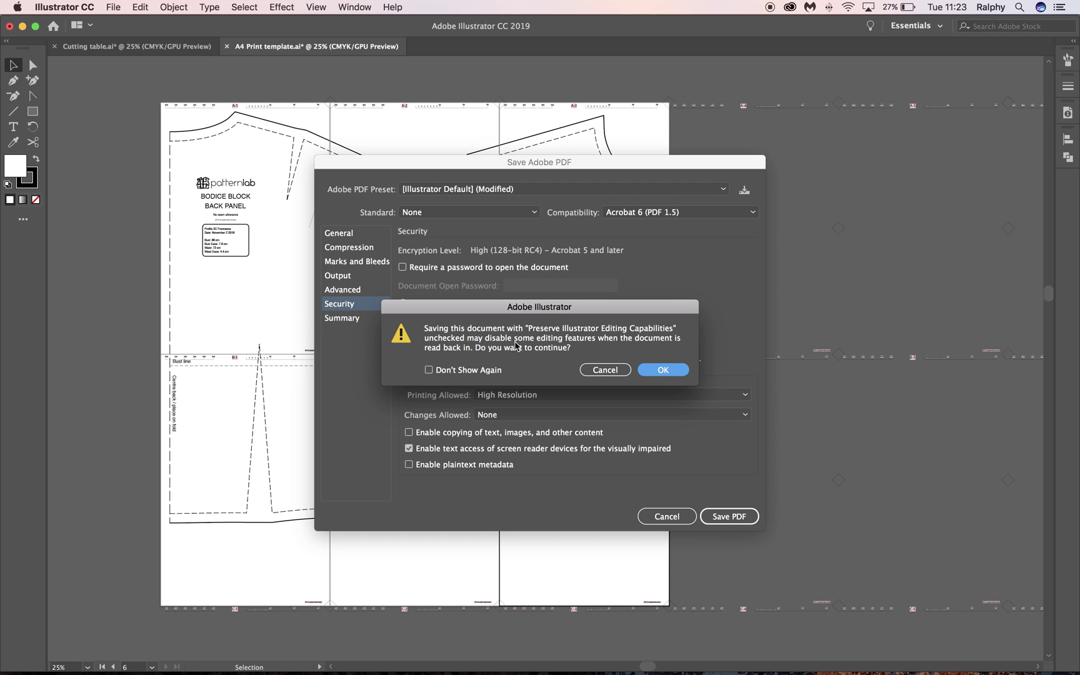
{"action": "left_click", "coordinate": [429, 370]}
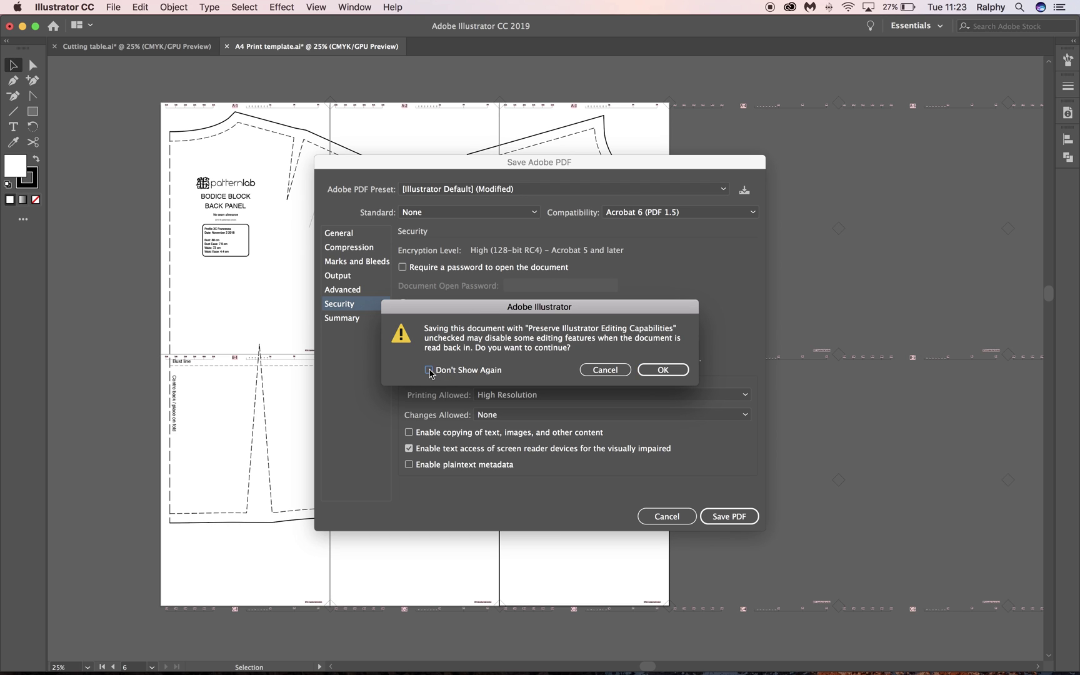
{"action": "left_click", "coordinate": [662, 370]}
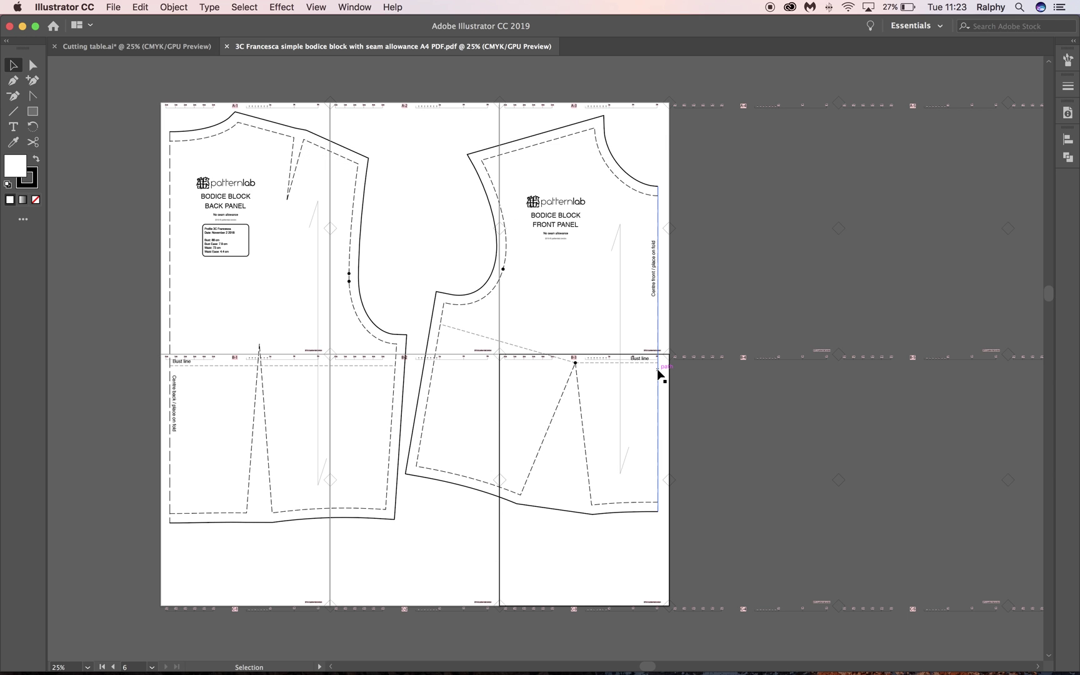
Move the saved PDF to mid-desktop, try opening it, then show its Open With choices
{"action": "left_click", "coordinate": [23, 27]}
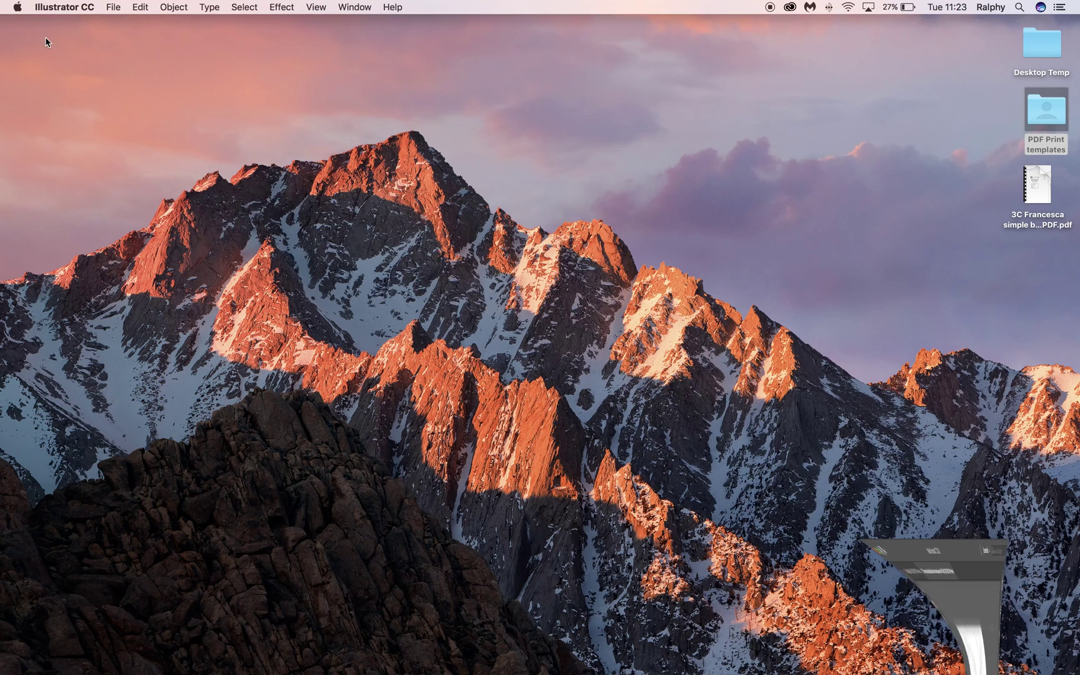
{"action": "left_click_drag", "start_coordinate": [1040, 181], "coordinate": [459, 214]}
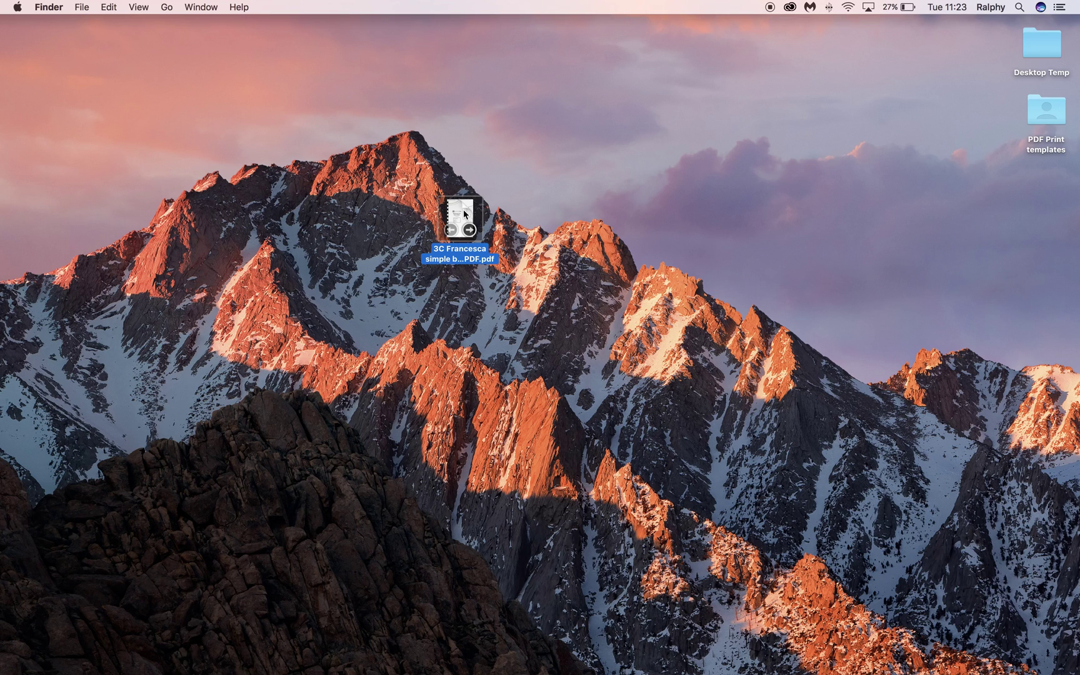
{"action": "double_click", "coordinate": [463, 210]}
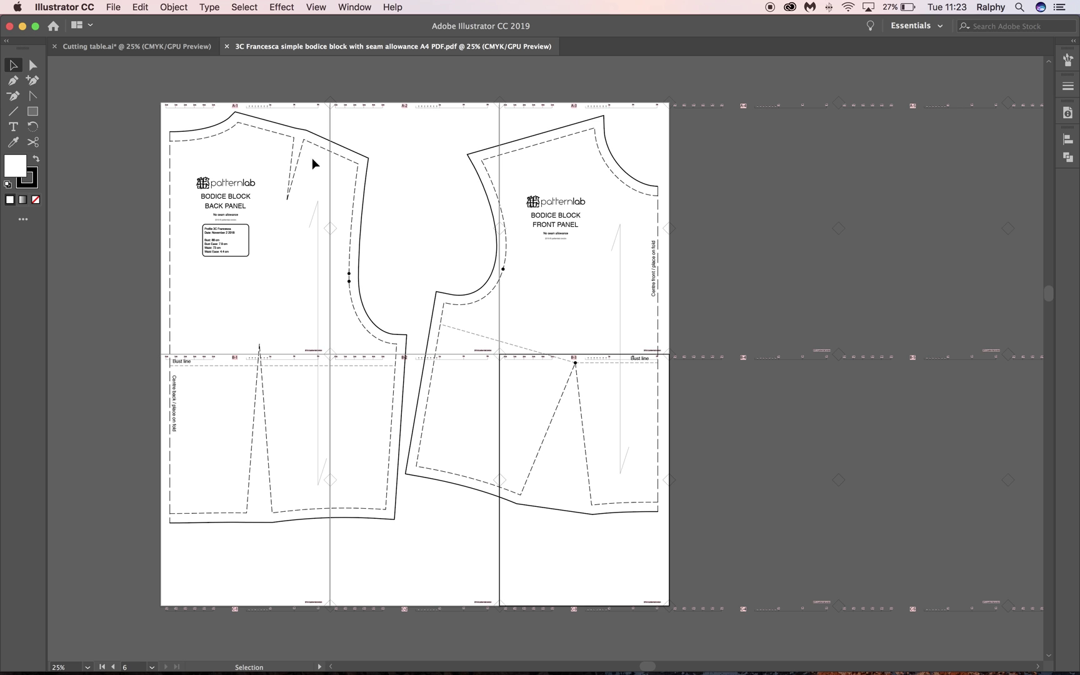
{"action": "left_click", "coordinate": [22, 26]}
{"action": "left_click", "coordinate": [456, 219]}
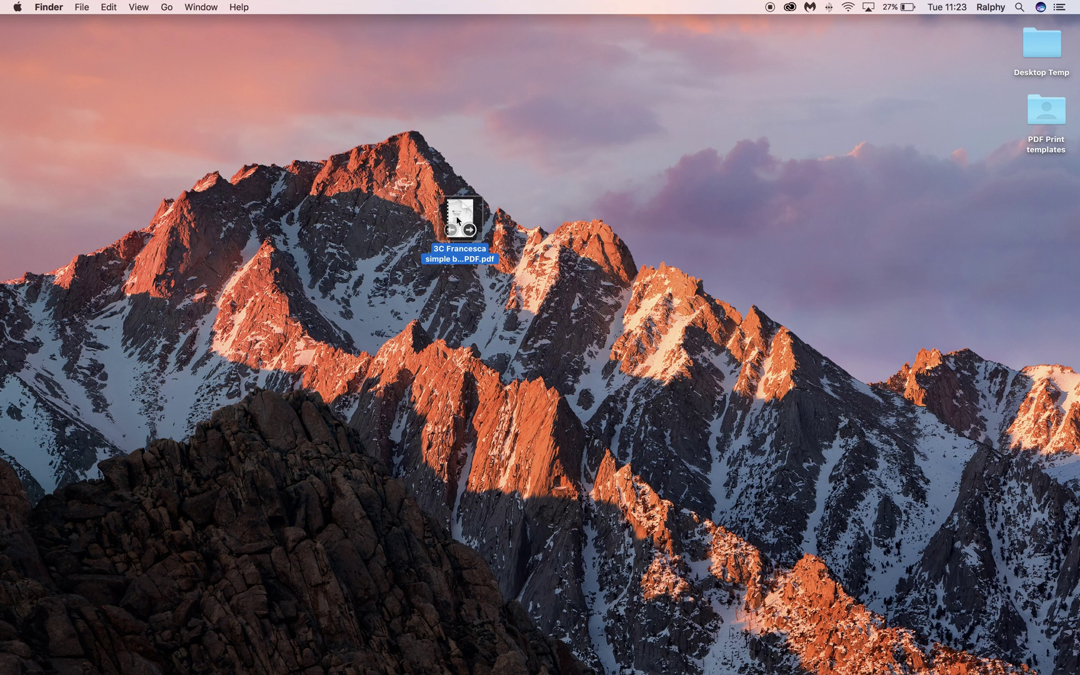
{"action": "right_click", "coordinate": [460, 220]}
Dismiss the Open With menu and bring up the Creative Cloud apps panel
{"action": "mouse_move", "coordinate": [516, 237]}
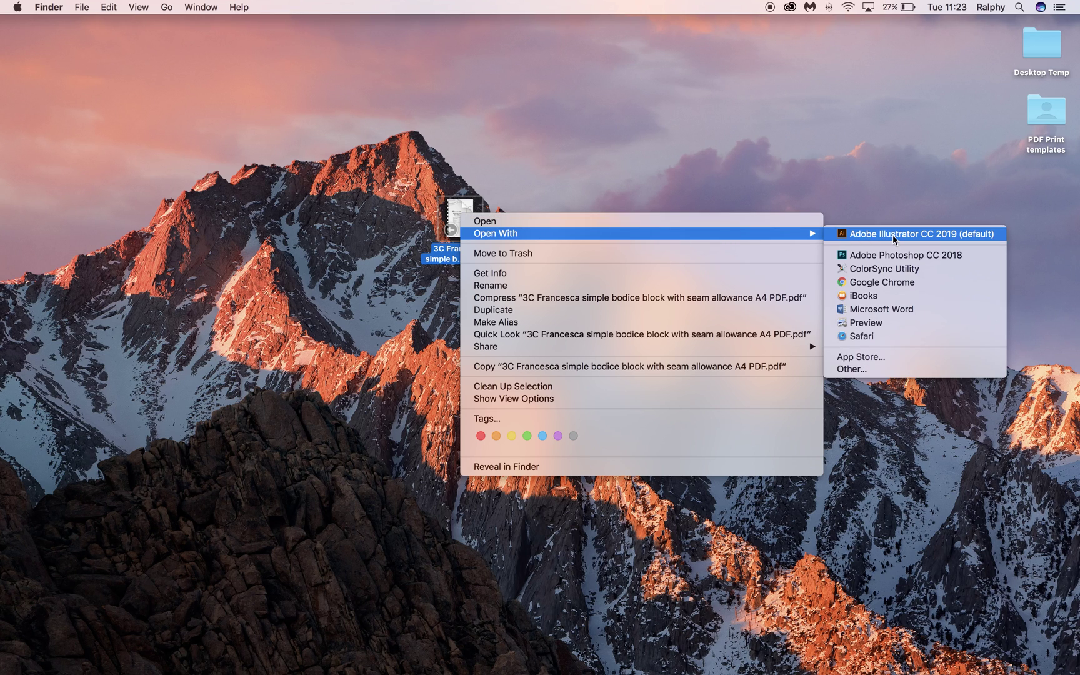
{"action": "left_click", "coordinate": [839, 152]}
{"action": "left_click", "coordinate": [789, 7]}
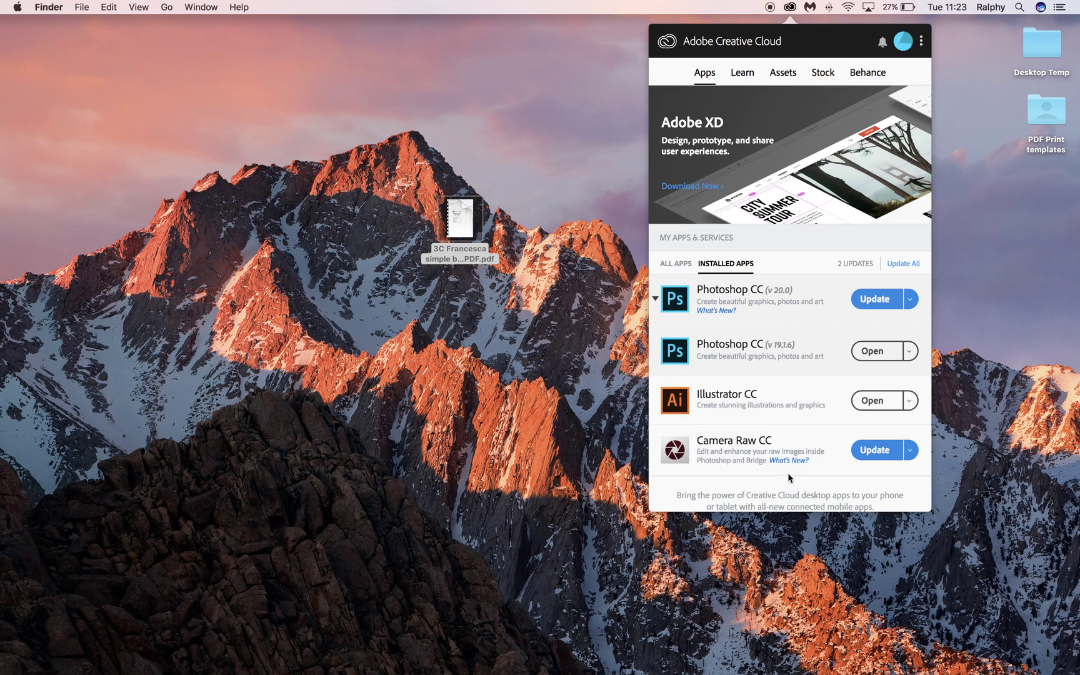
{"action": "scroll", "coordinate": [788, 473], "scroll_direction": "down", "scroll_amount": 3}
{"action": "scroll", "coordinate": [787, 473], "scroll_direction": "up", "scroll_amount": 3}
Start installing Acrobat DC from the All Apps list
{"action": "left_click", "coordinate": [678, 266]}
{"action": "scroll", "coordinate": [742, 362], "scroll_direction": "down", "scroll_amount": 5}
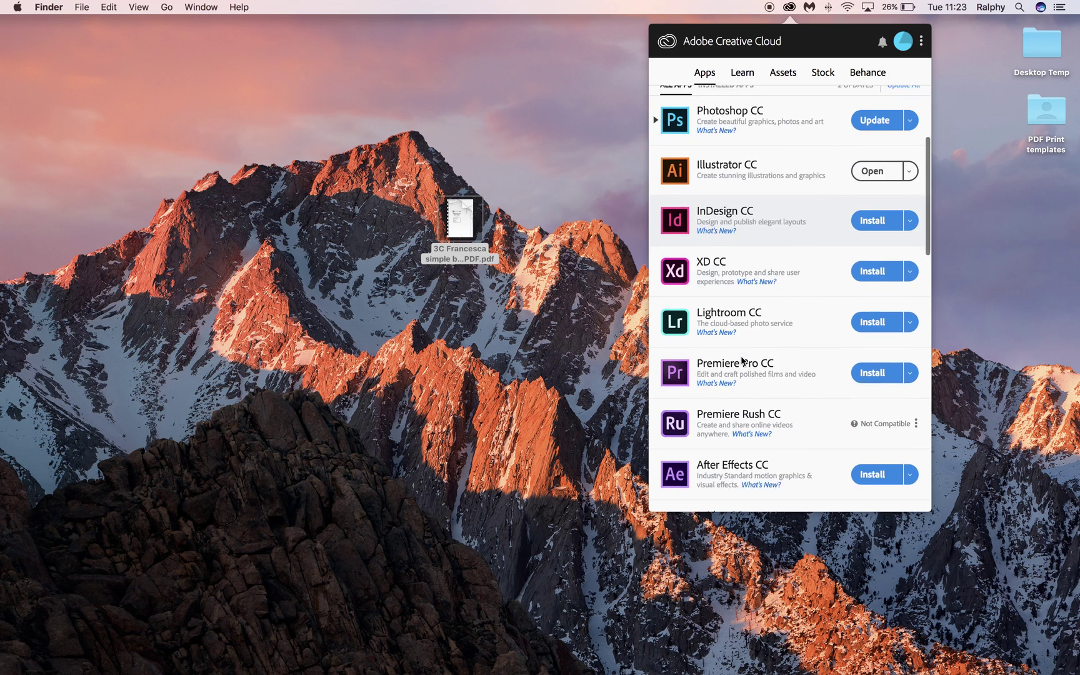
{"action": "scroll", "coordinate": [743, 361], "scroll_direction": "down", "scroll_amount": 8}
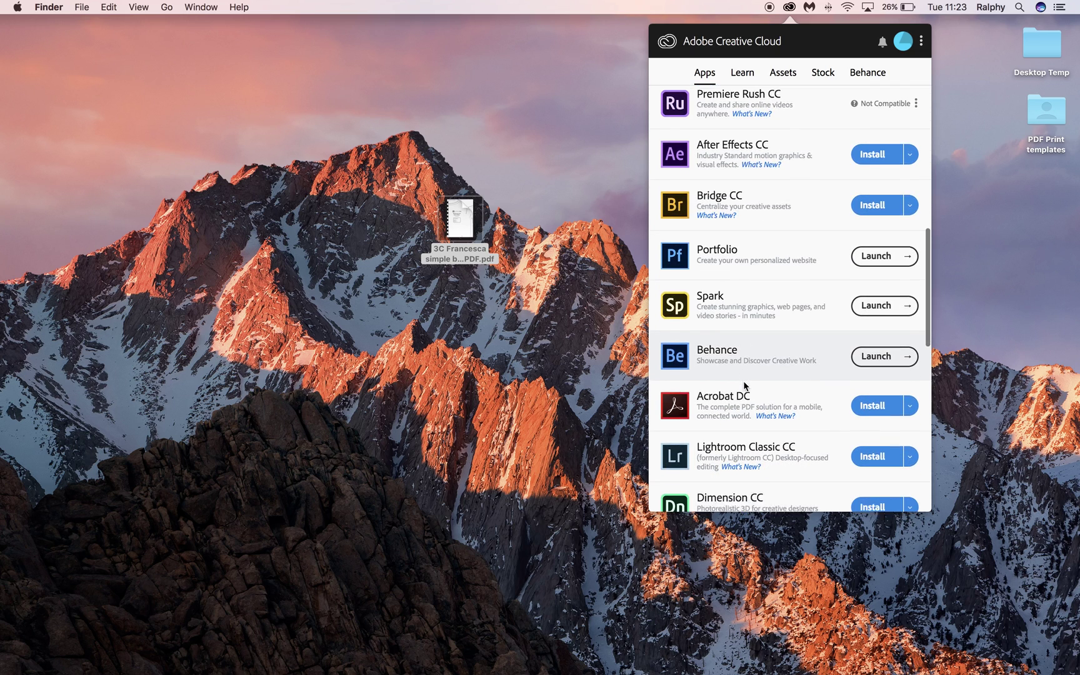
{"action": "left_click", "coordinate": [874, 398]}
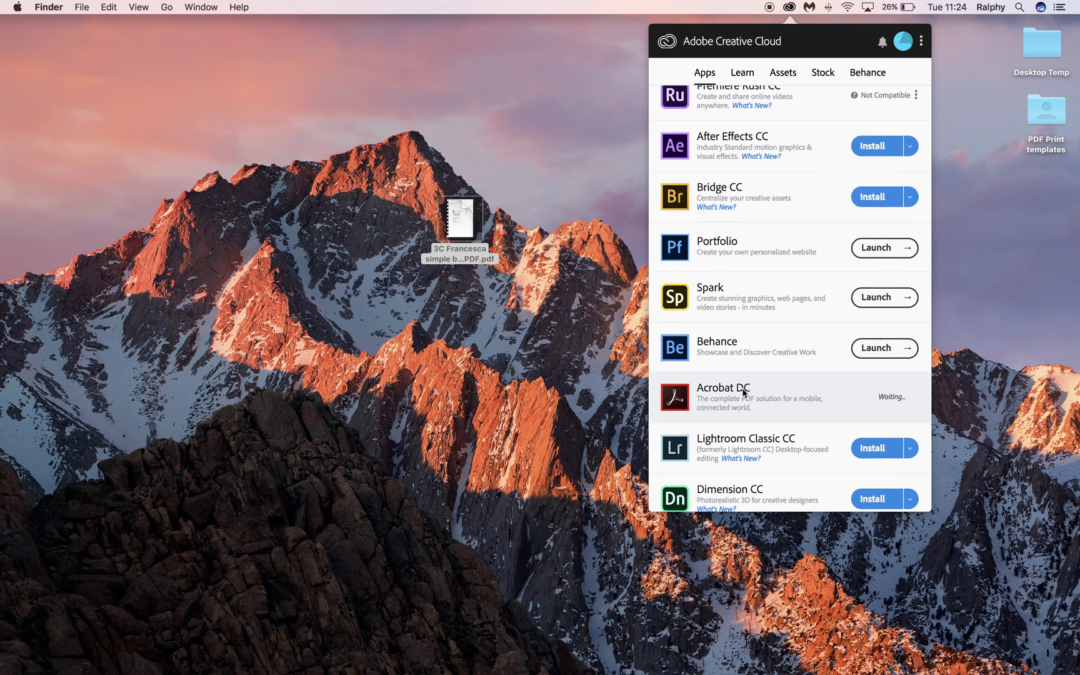
Close Creative Cloud, nudge the PDF right, open it in Illustrator, then minimise Illustrator
{"action": "left_click", "coordinate": [565, 45]}
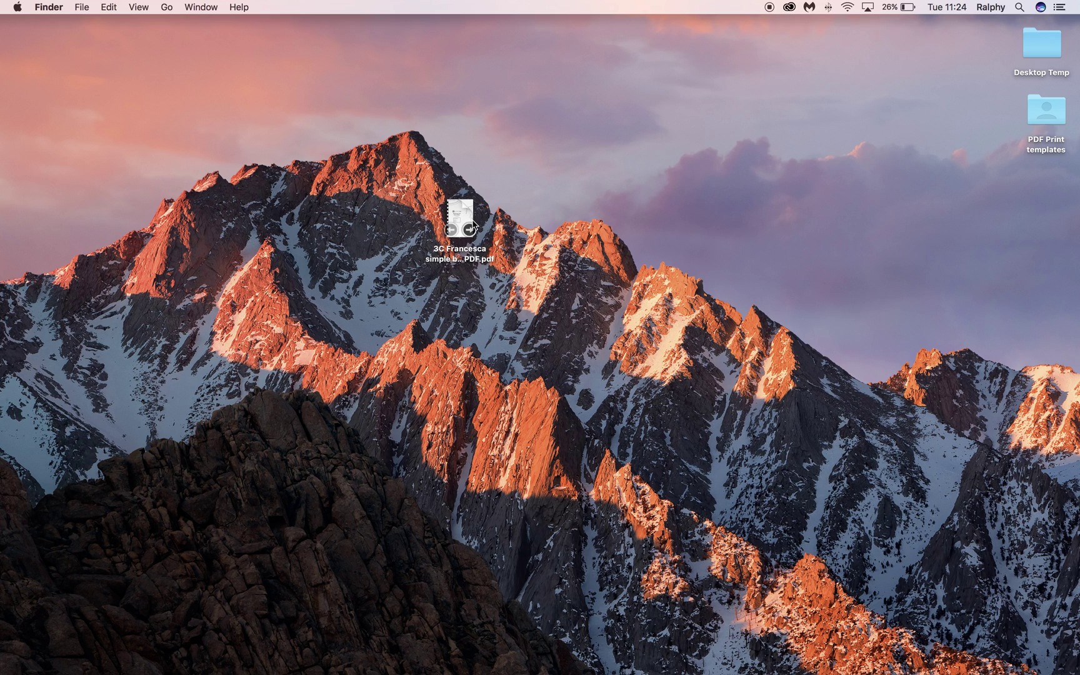
{"action": "left_click", "coordinate": [470, 215]}
{"action": "left_click_drag", "start_coordinate": [474, 214], "coordinate": [533, 205]}
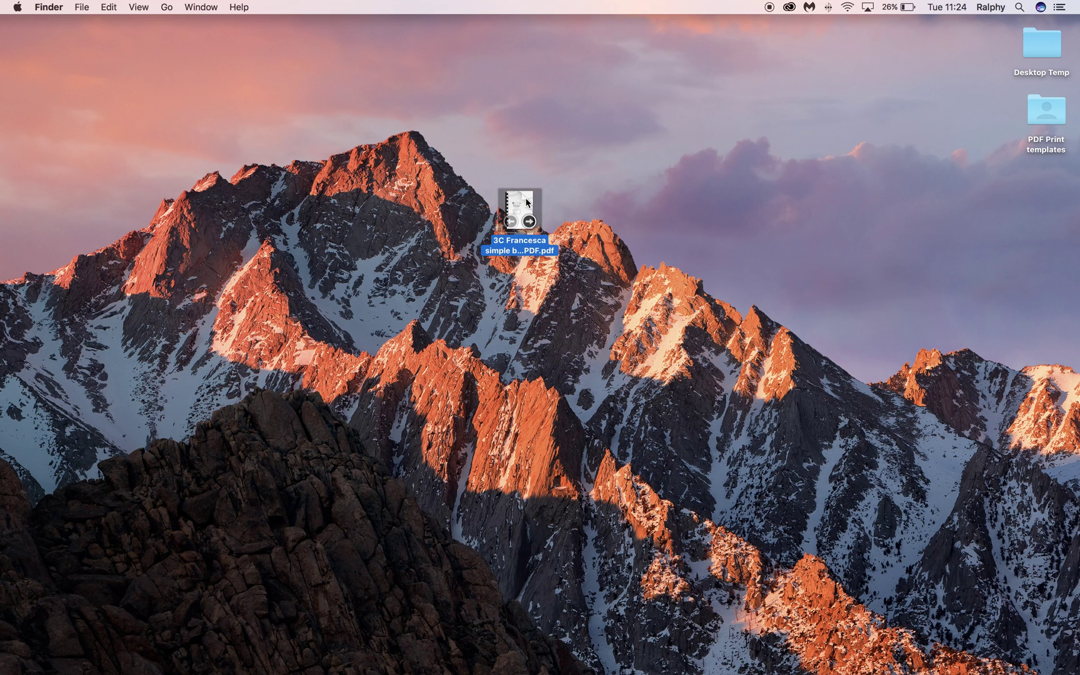
{"action": "right_click", "coordinate": [533, 201]}
{"action": "left_click", "coordinate": [589, 205]}
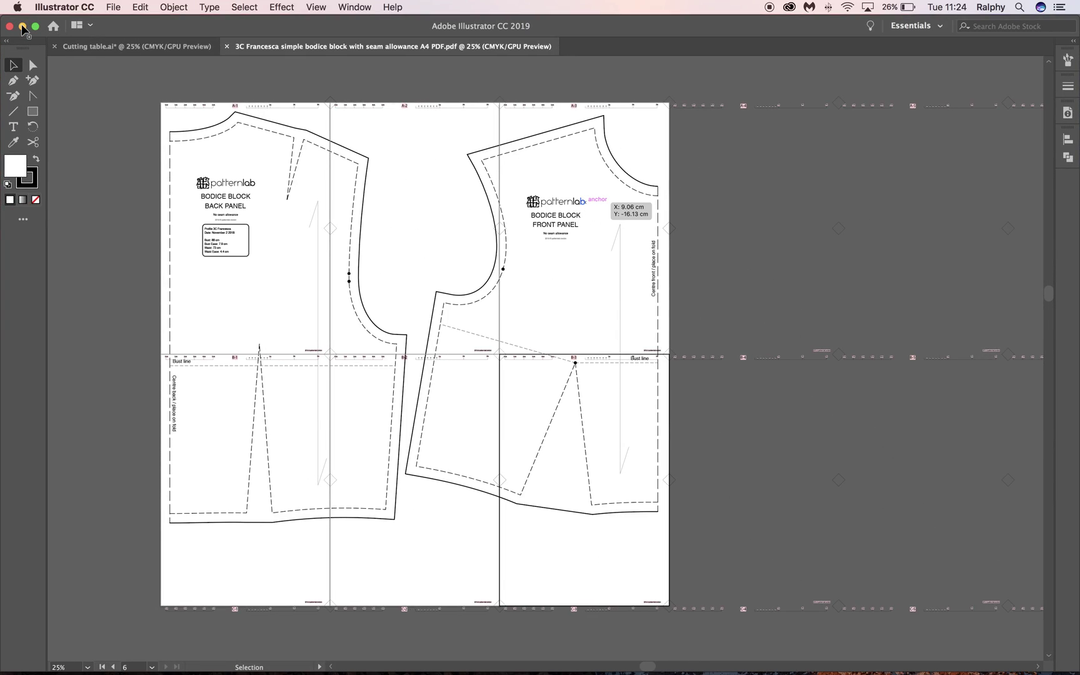
{"action": "left_click", "coordinate": [25, 27]}
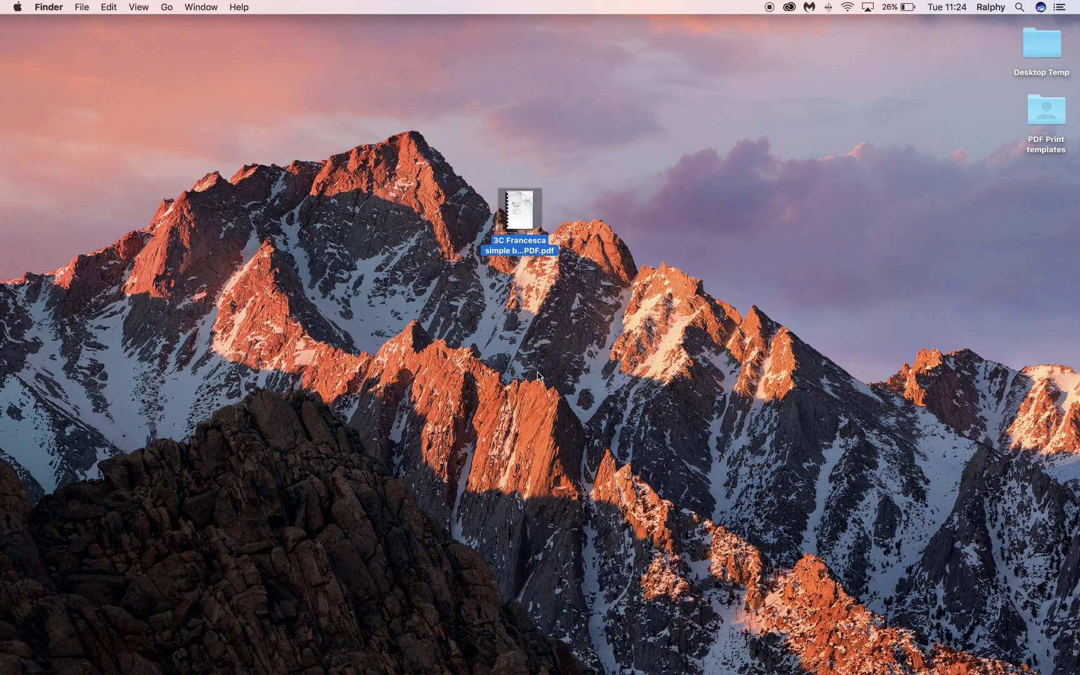
Bring the tiled pattern document back and cancel a Save As attempt
{"action": "left_click", "coordinate": [539, 375]}
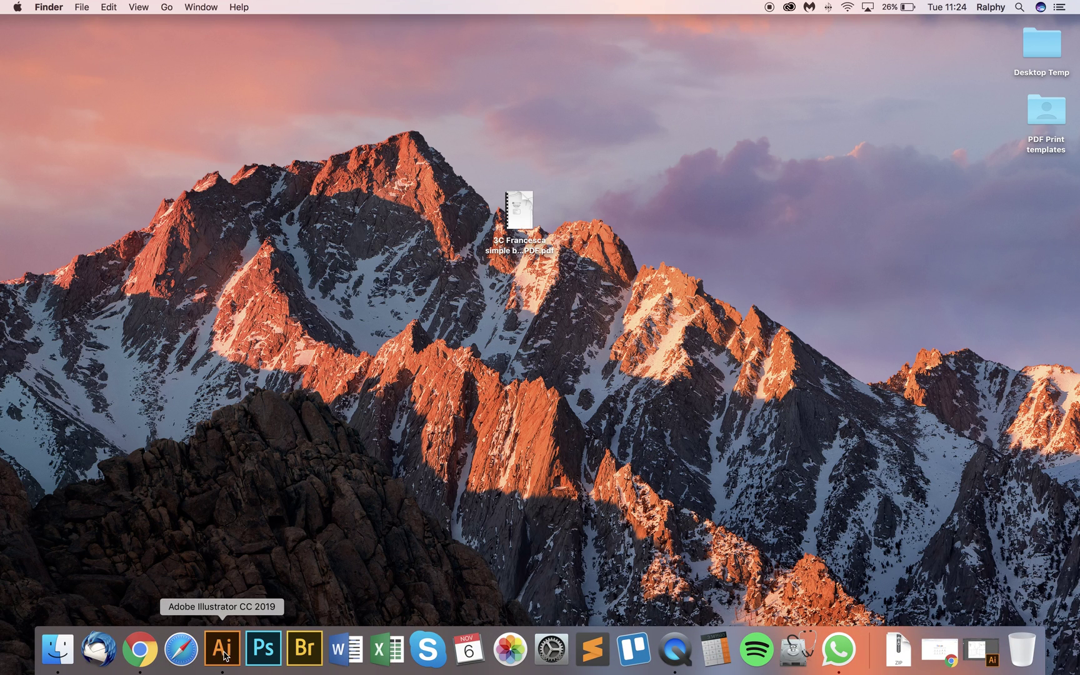
{"action": "left_click", "coordinate": [225, 650]}
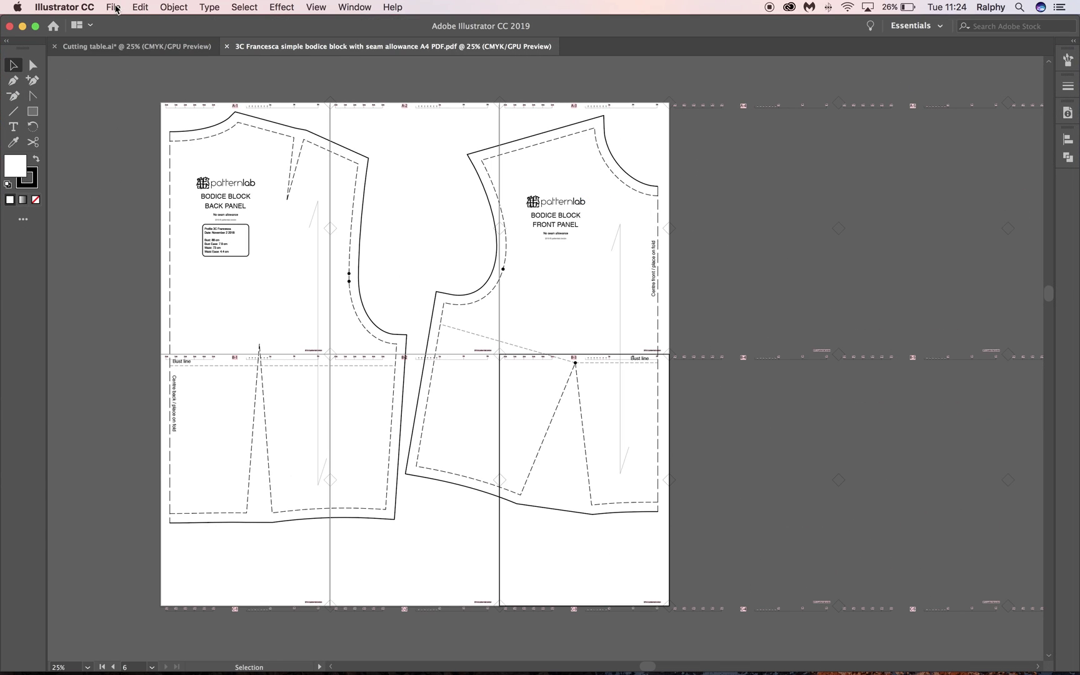
{"action": "left_click", "coordinate": [114, 7]}
{"action": "left_click", "coordinate": [134, 115]}
{"action": "left_click_drag", "start_coordinate": [390, 87], "coordinate": [775, 138]}
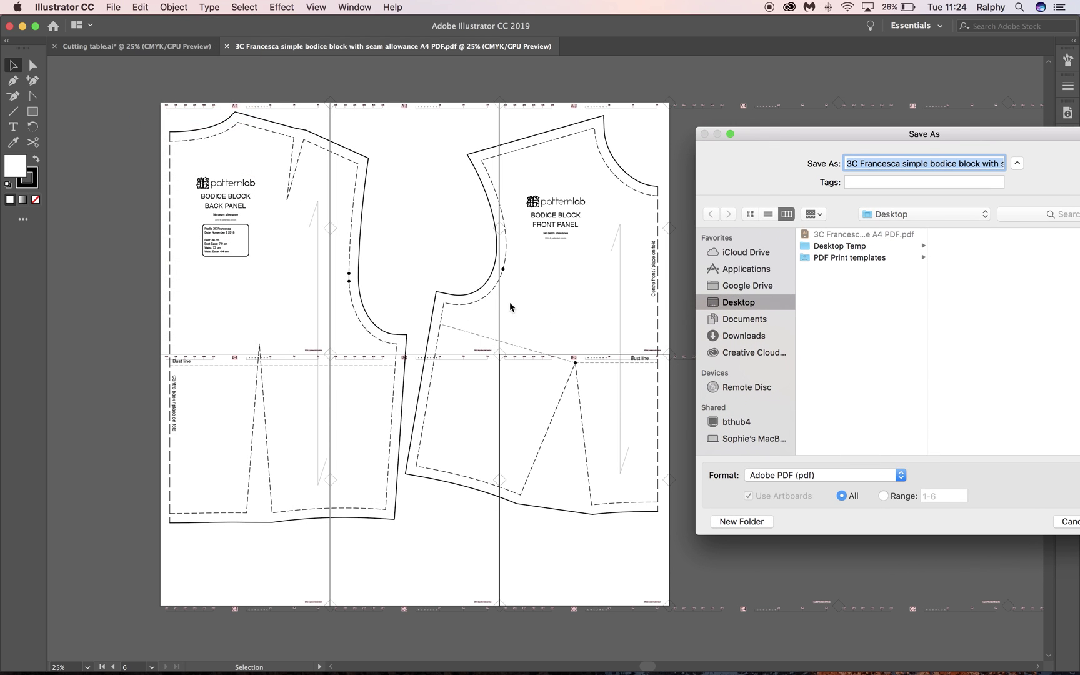
{"action": "left_click", "coordinate": [1070, 523]}
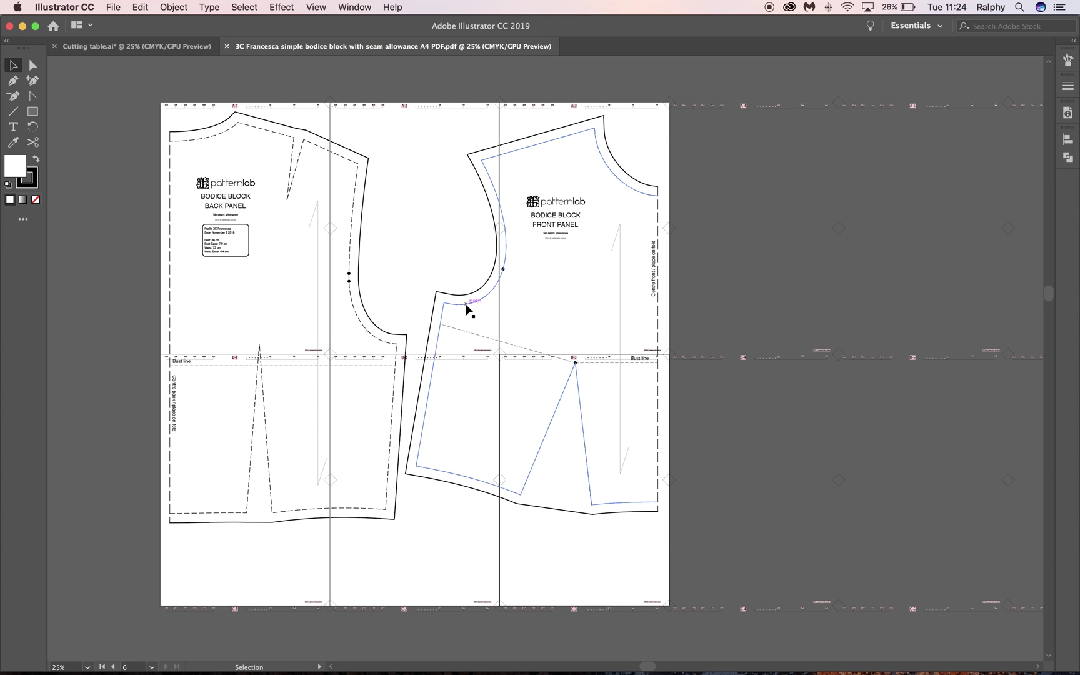
Drag the front bodice panel up and right into place across tiles A2–B3
{"action": "left_click_drag", "start_coordinate": [469, 306], "coordinate": [442, 316]}
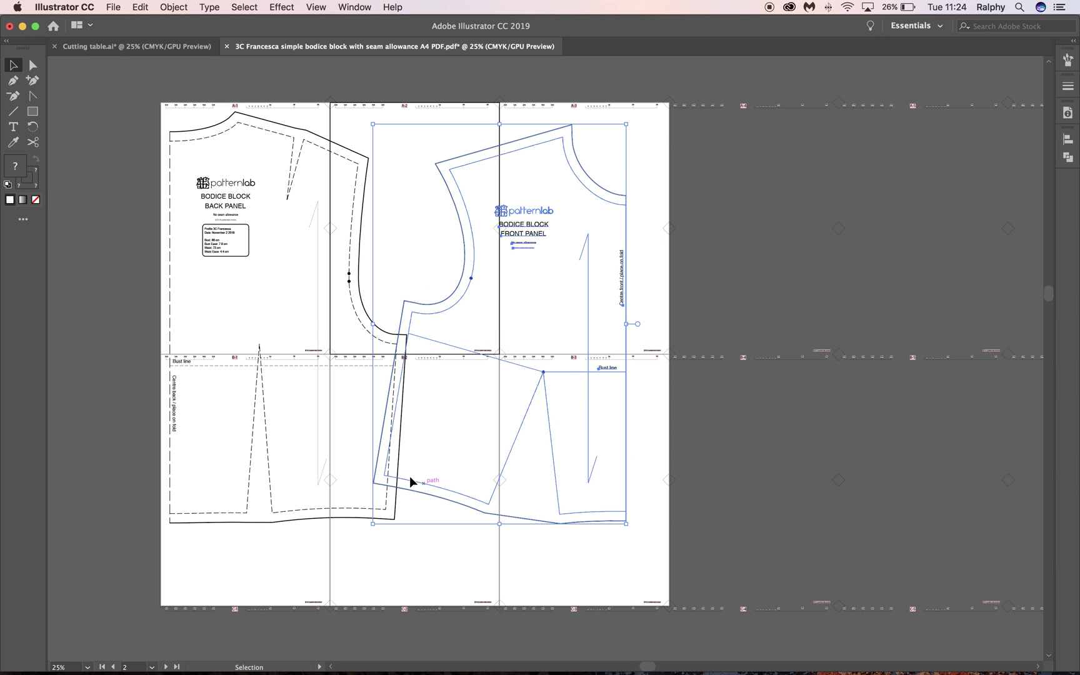
{"action": "left_click_drag", "start_coordinate": [411, 484], "coordinate": [438, 456]}
{"action": "left_click_drag", "start_coordinate": [620, 159], "coordinate": [620, 172]}
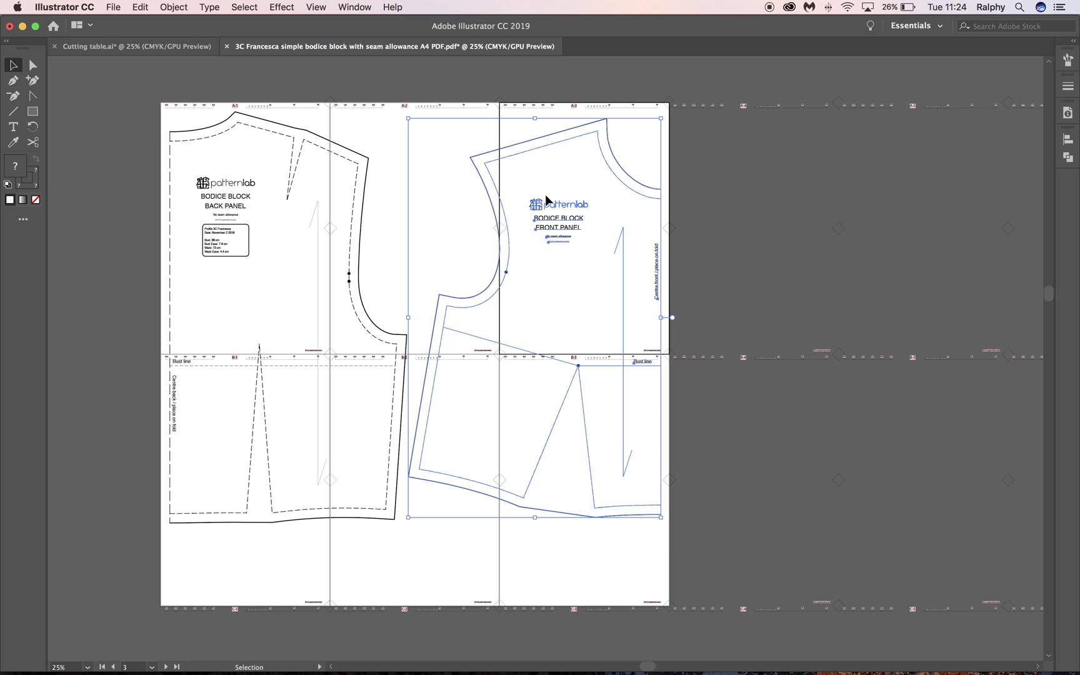
Save the layout in Adobe Illustrator (ai) format, accepting the default Illustrator Options
{"action": "left_click", "coordinate": [114, 7]}
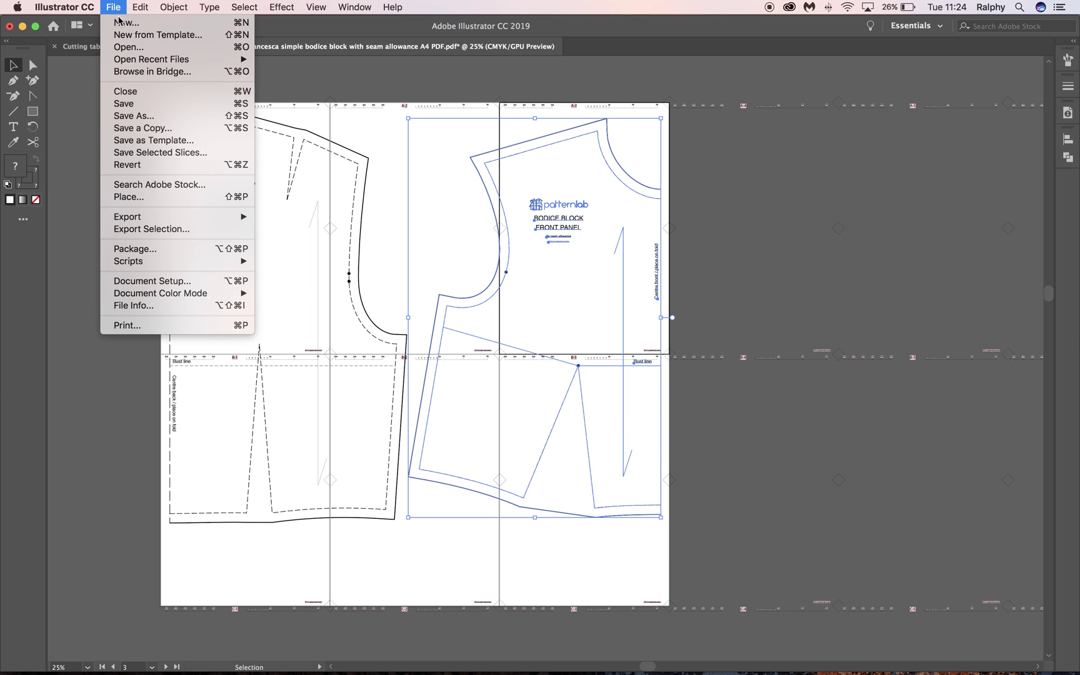
{"action": "left_click", "coordinate": [129, 116]}
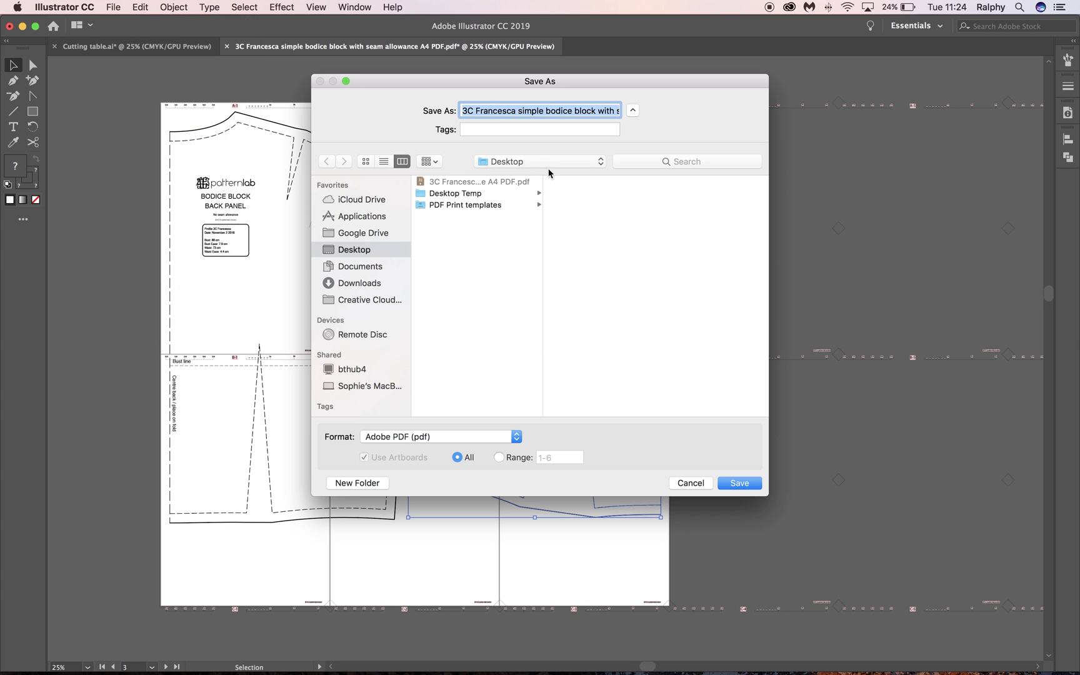
{"action": "left_click", "coordinate": [498, 441]}
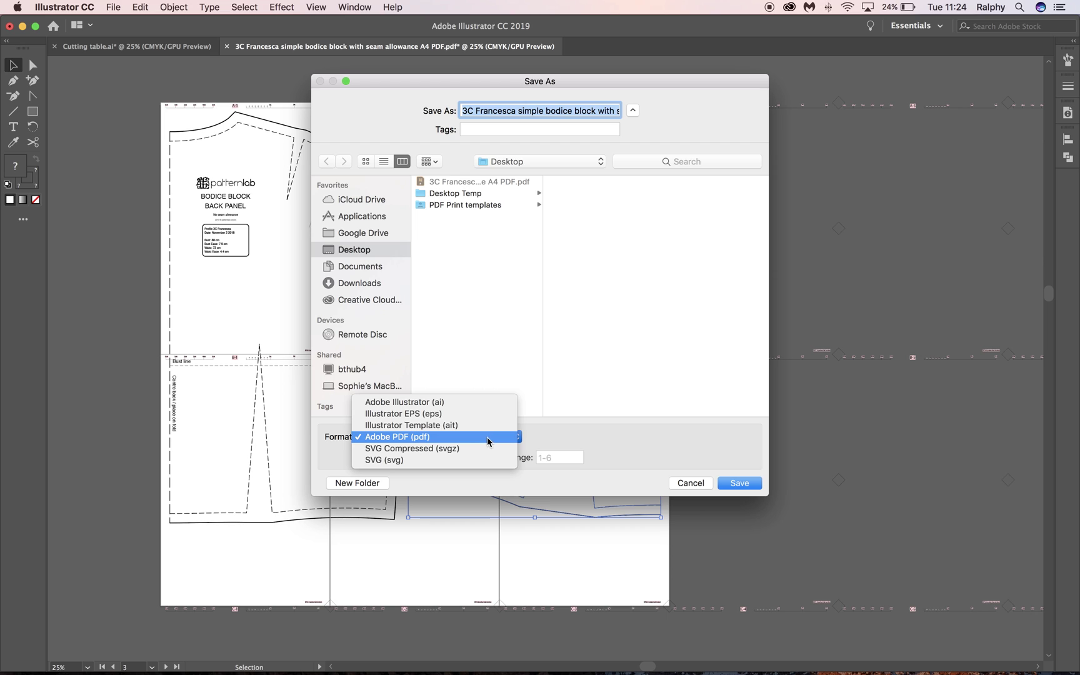
{"action": "left_click", "coordinate": [439, 406]}
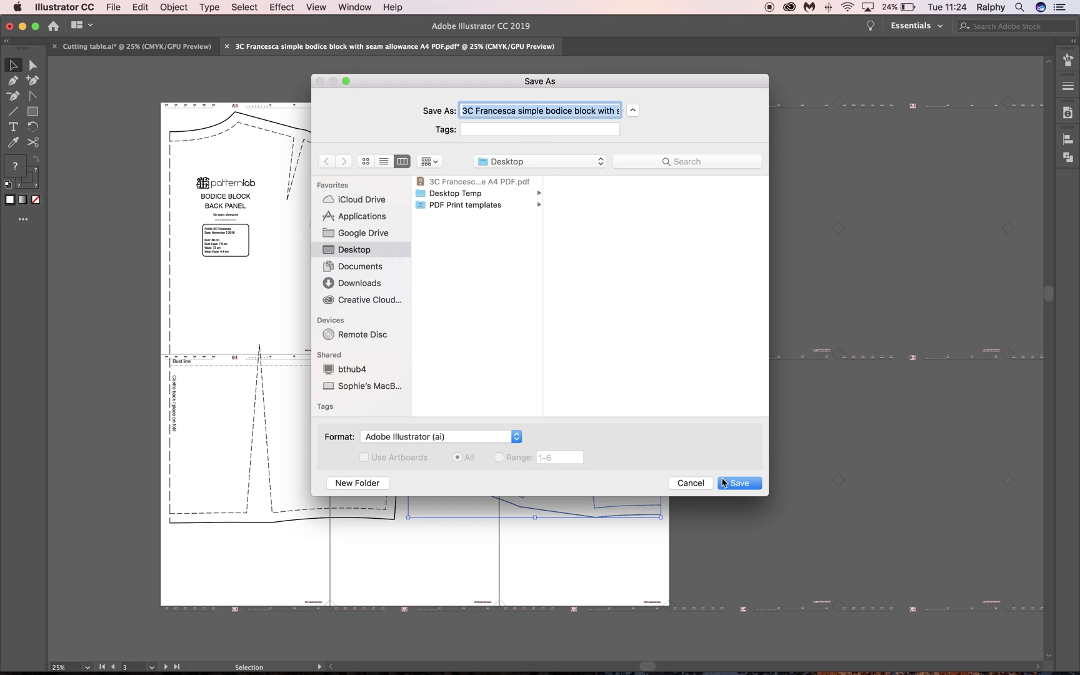
{"action": "left_click", "coordinate": [740, 486]}
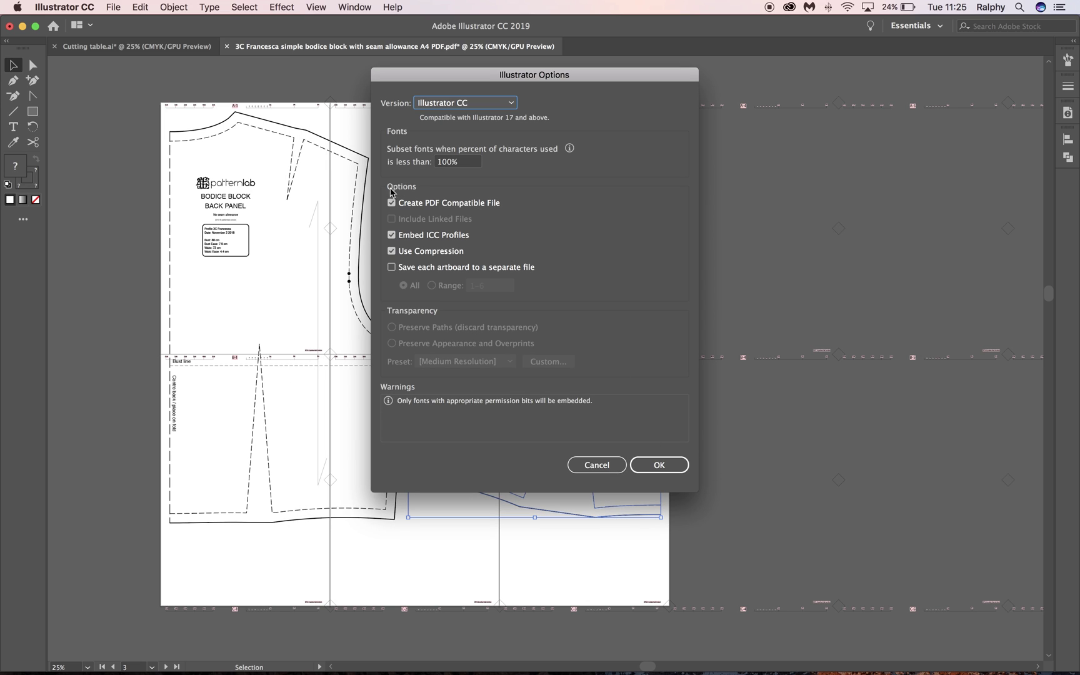
{"action": "left_click", "coordinate": [656, 463]}
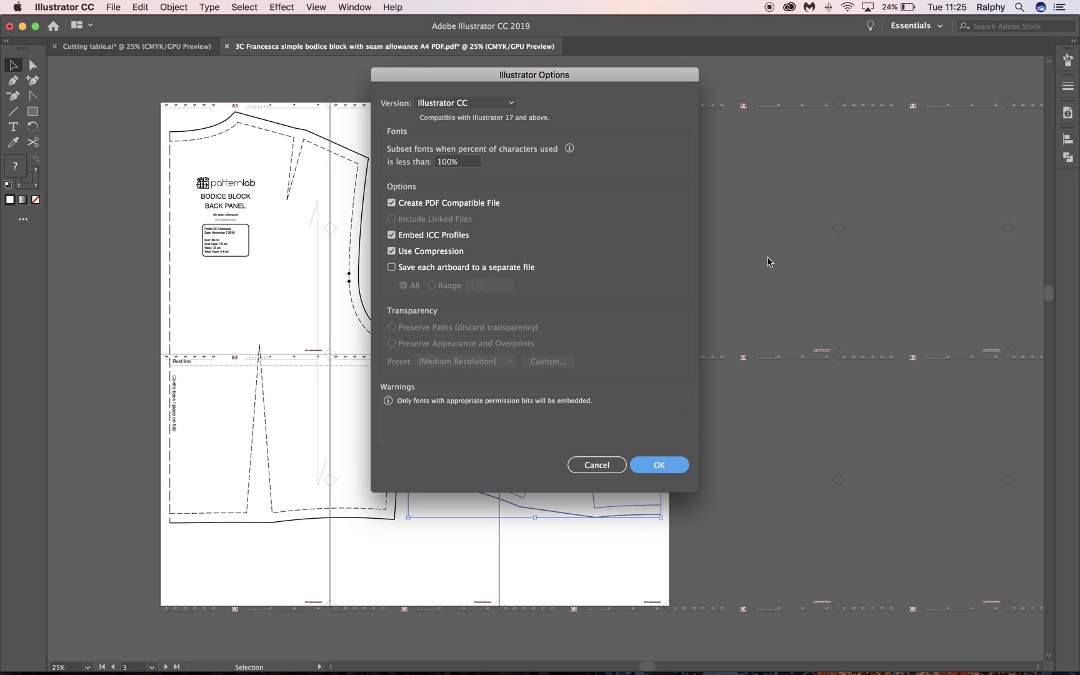
{"action": "key", "text": "Return"}
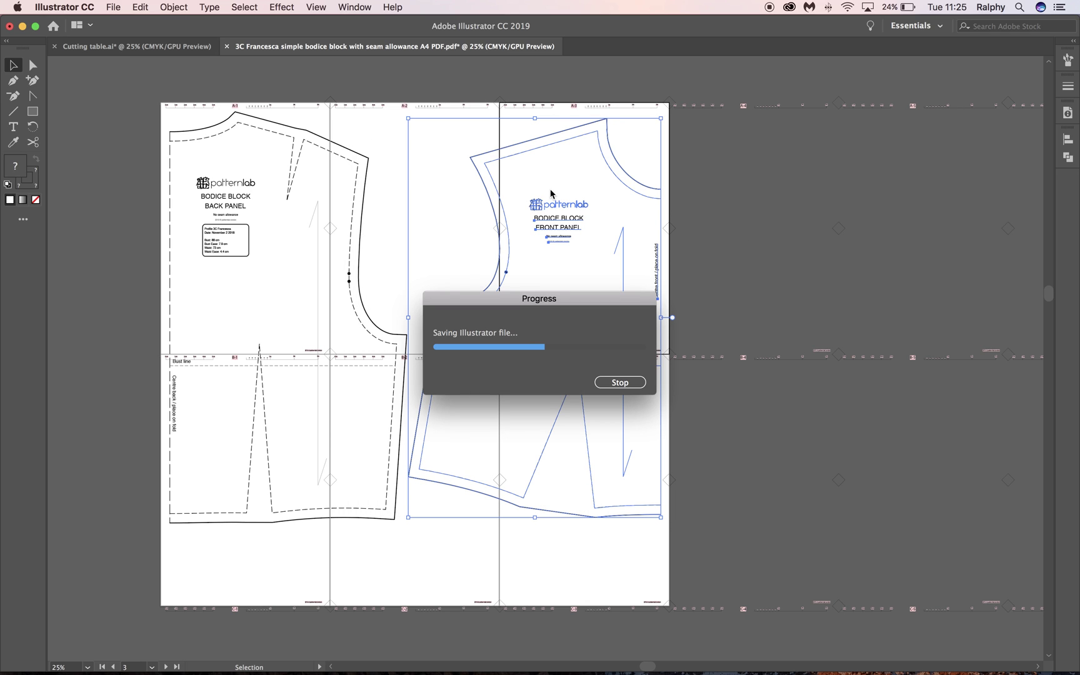
Hide Illustrator and line up the new .ai pattern file directly beneath the bodice block PDF on the desktop
{"action": "left_click", "coordinate": [23, 26]}
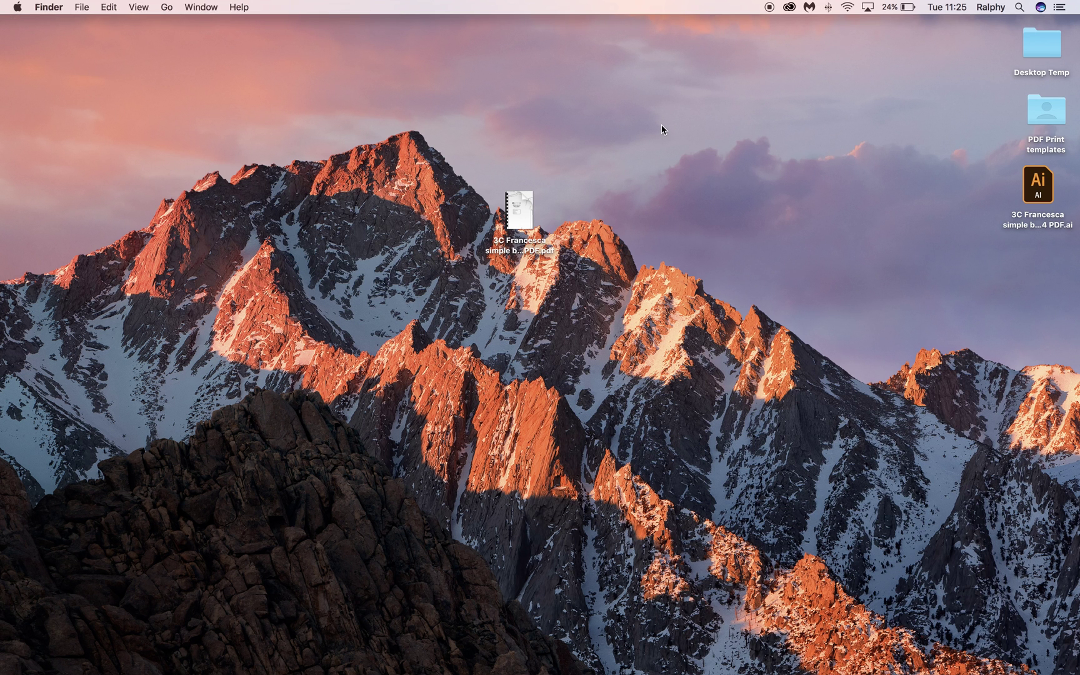
{"action": "left_click_drag", "start_coordinate": [1043, 182], "coordinate": [515, 292]}
{"action": "left_click_drag", "start_coordinate": [570, 181], "coordinate": [523, 209]}
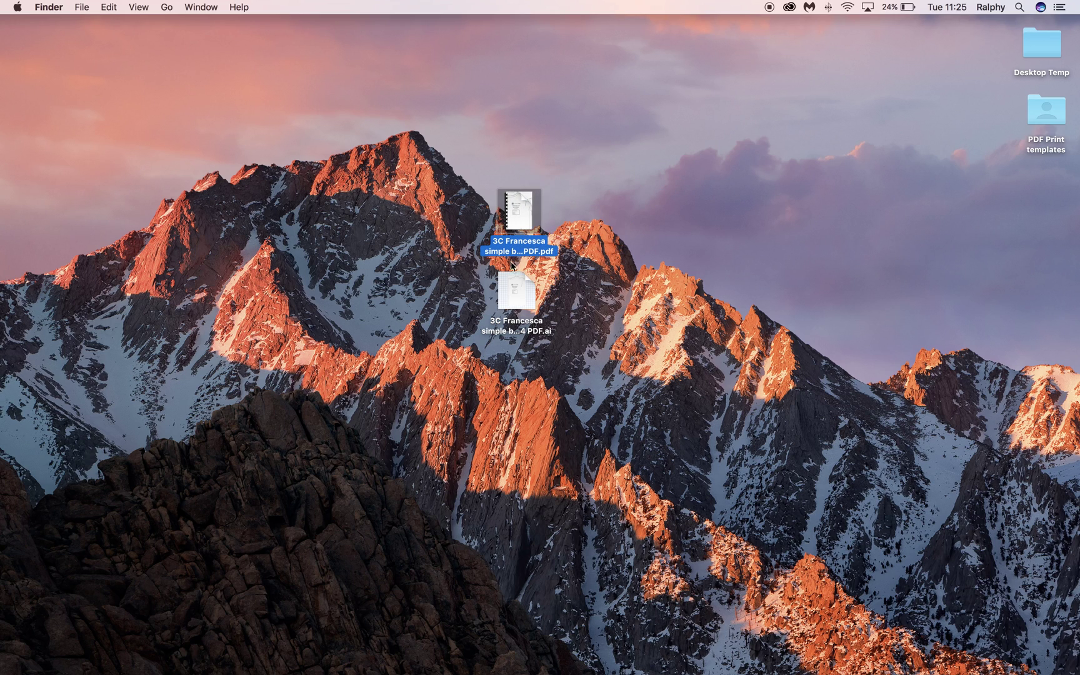
{"action": "left_click", "coordinate": [514, 308]}
{"action": "left_click_drag", "start_coordinate": [514, 307], "coordinate": [529, 301]}
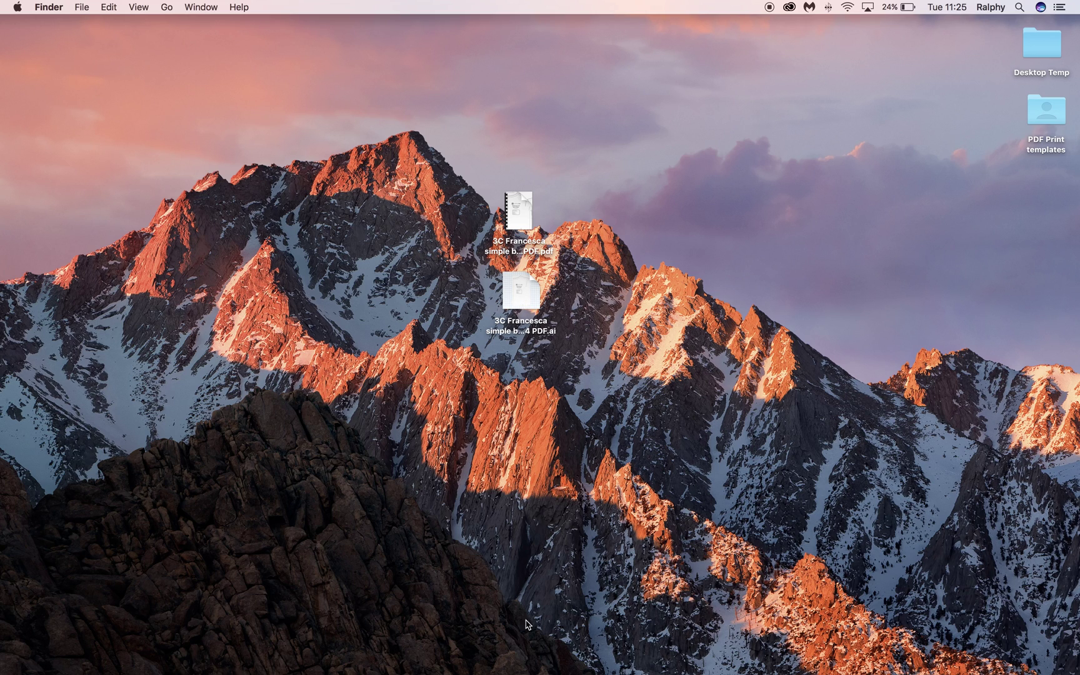
In Save As for Cutting table.ai, paste the bodice block name and remove ' A4 PDF' from it
{"action": "left_click", "coordinate": [222, 647]}
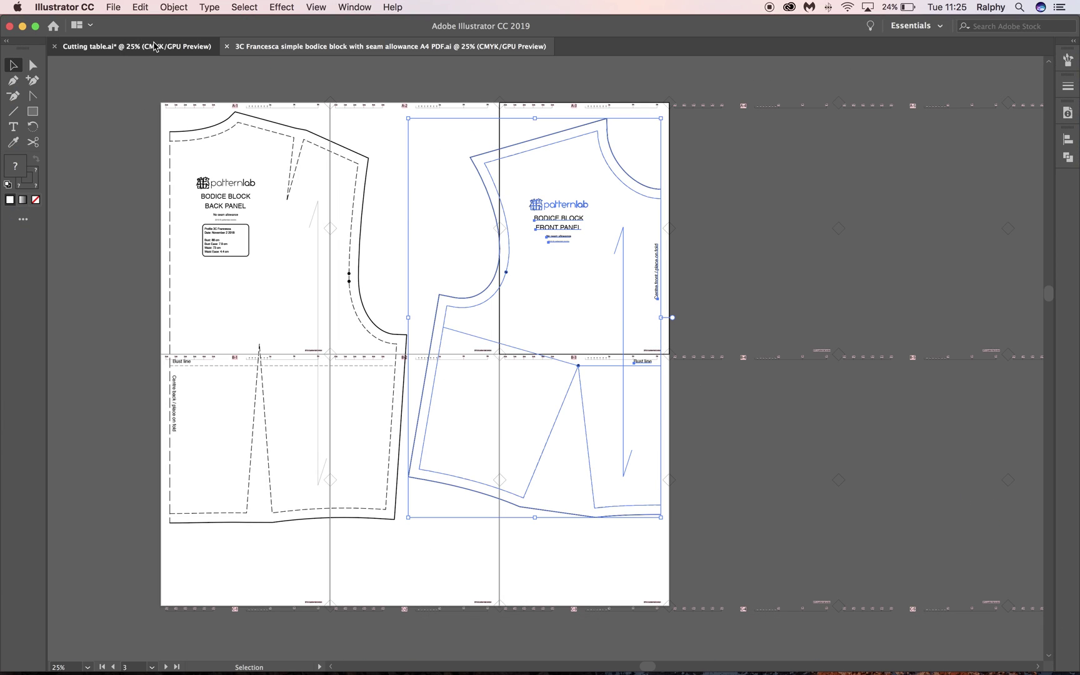
{"action": "left_click", "coordinate": [154, 46]}
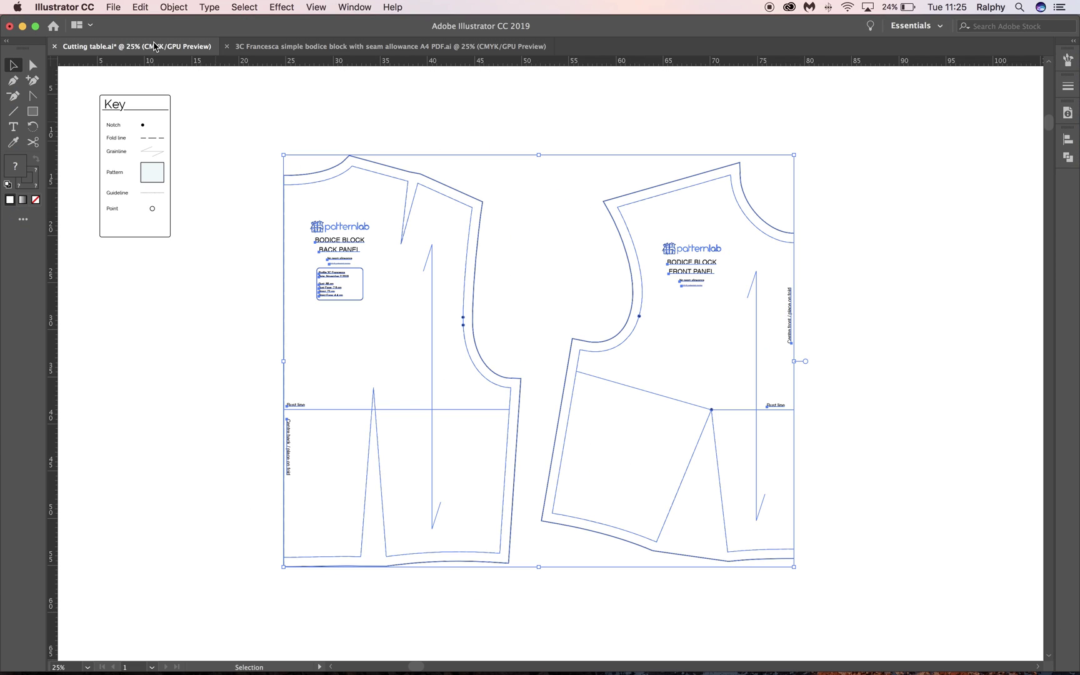
{"action": "key", "text": "super+shift+s"}
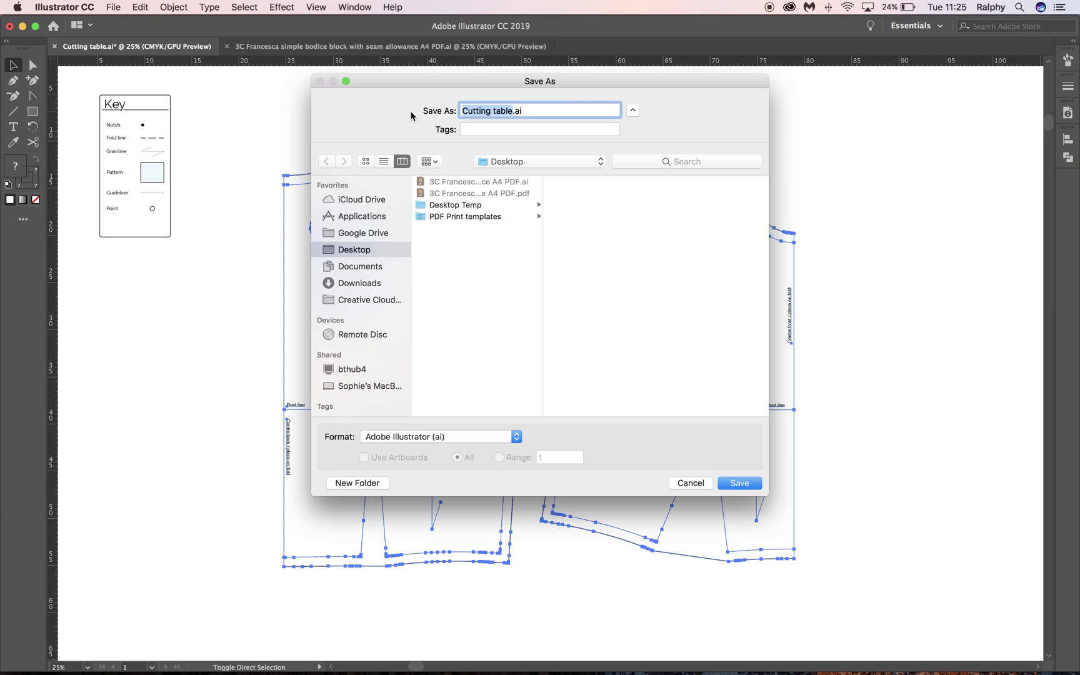
{"action": "key", "text": "super+v"}
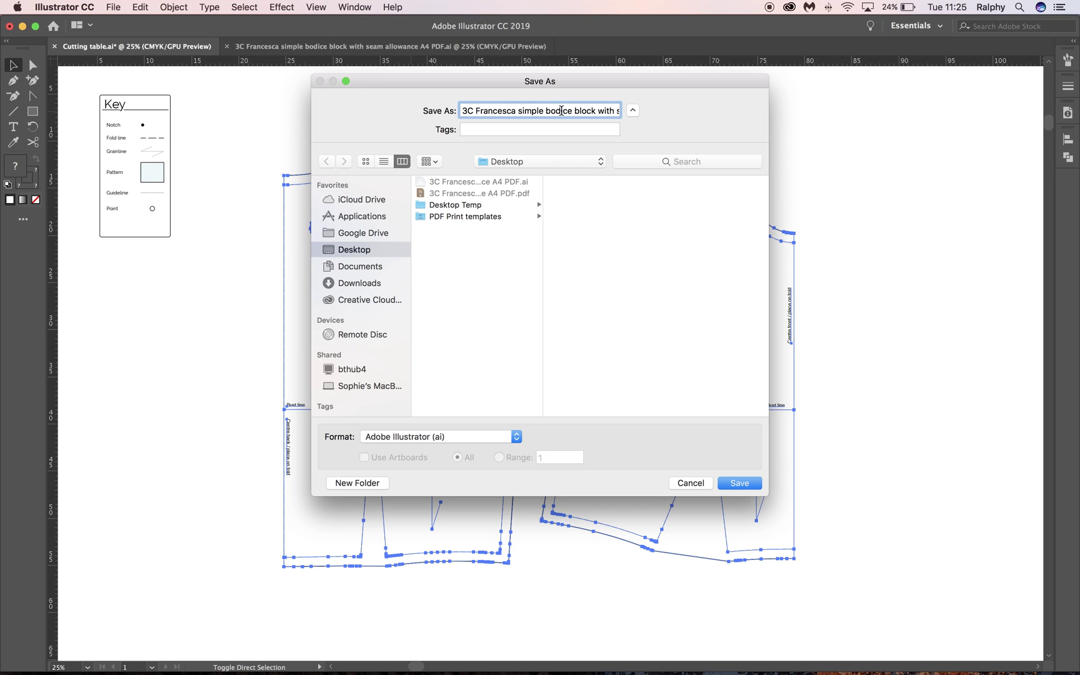
{"action": "key", "text": "super+Right"}
{"action": "key", "text": "alt+shift+Left"}
{"action": "key", "text": "BackSpace"}
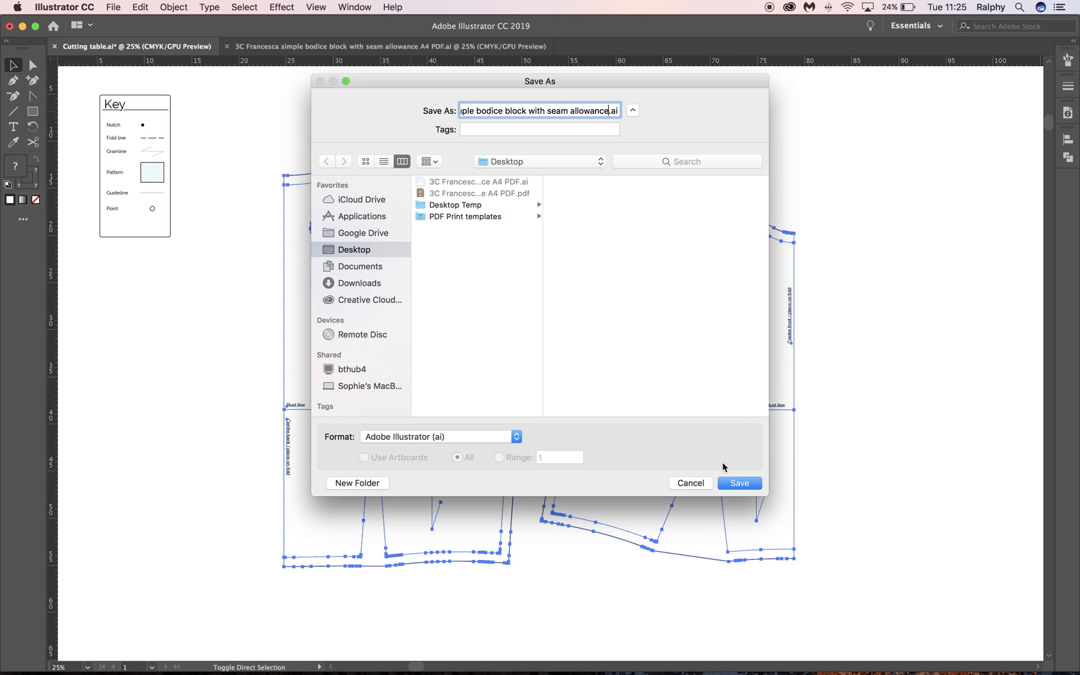
Save the new .ai file with the default Illustrator options, then hide Illustrator to reveal the desktop
{"action": "left_click", "coordinate": [739, 484]}
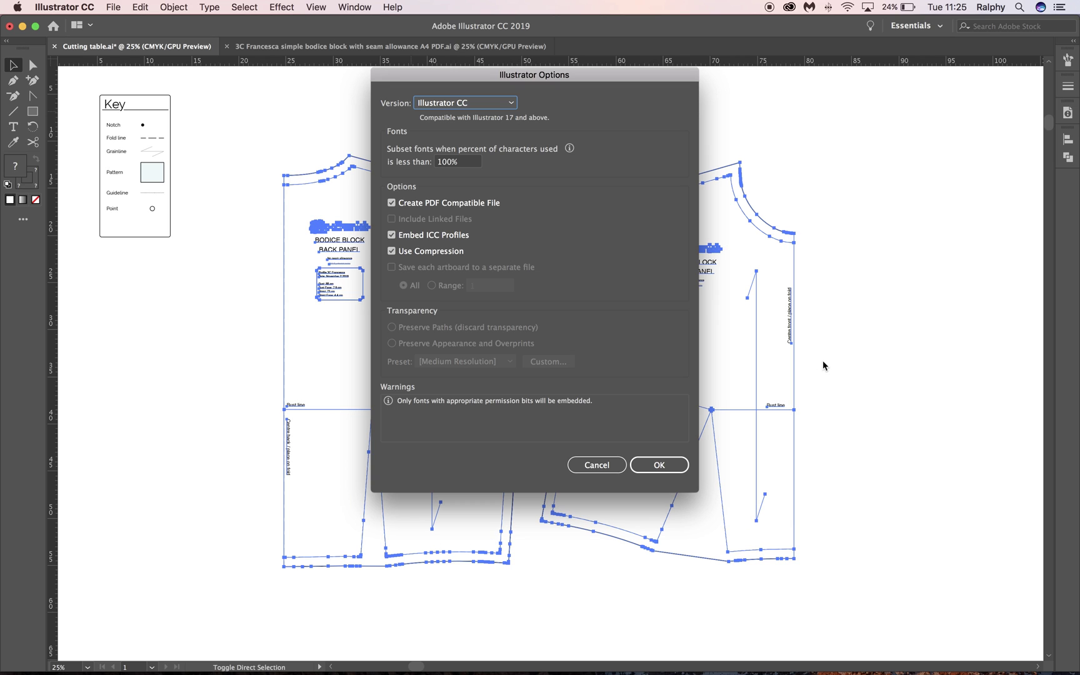
{"action": "left_click", "coordinate": [657, 466]}
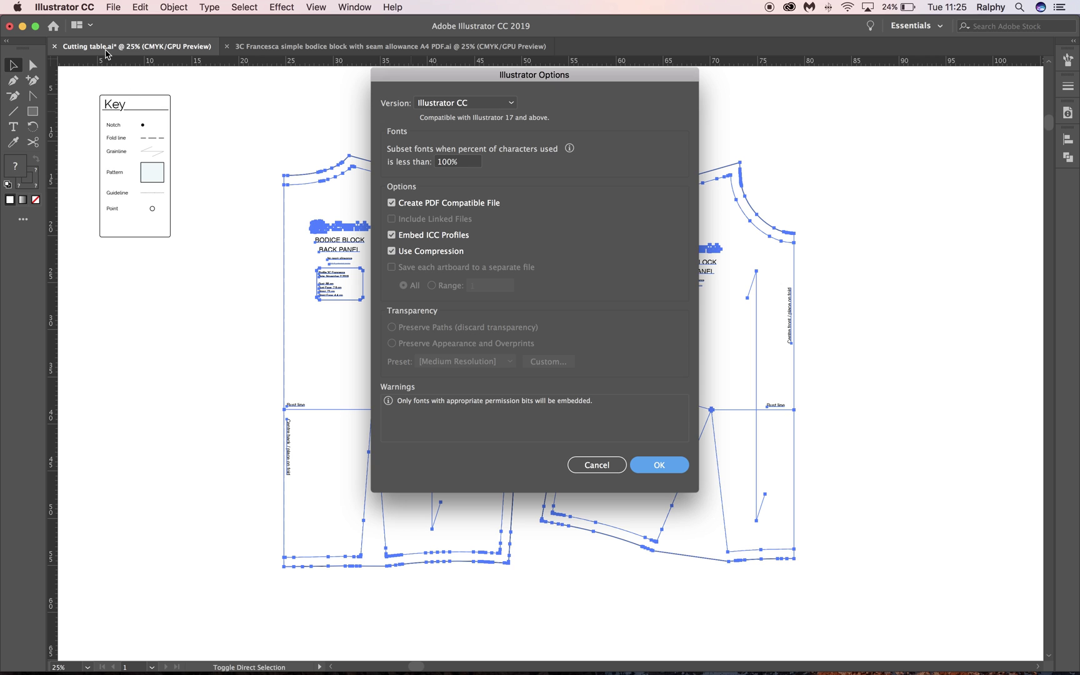
{"action": "left_click", "coordinate": [23, 26]}
{"action": "left_click", "coordinate": [594, 262]}
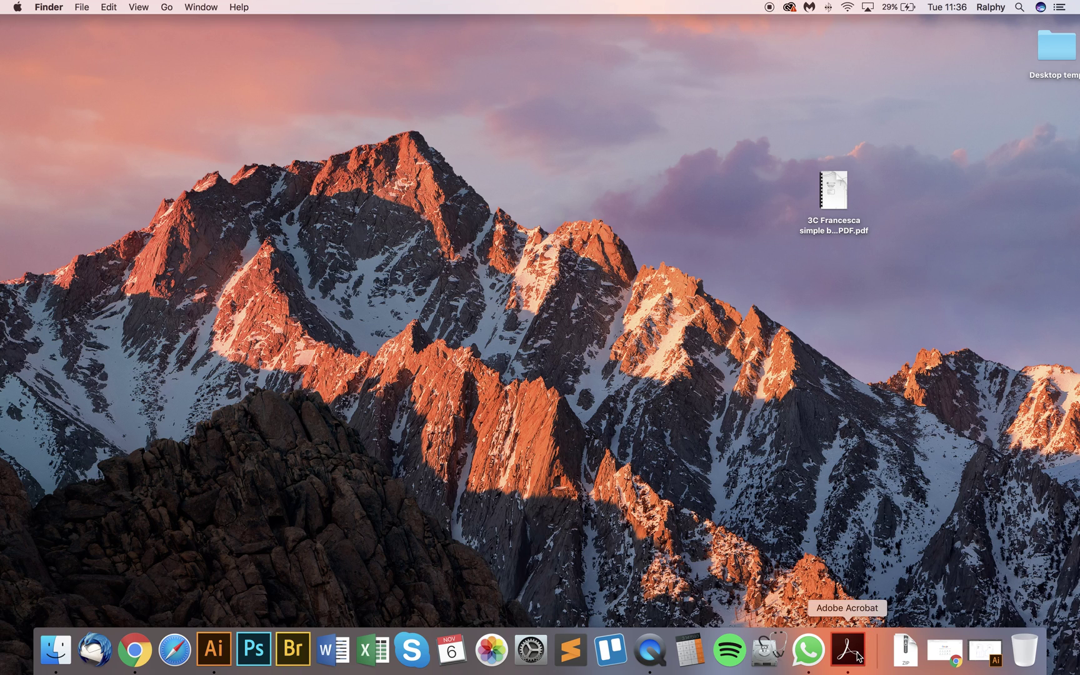
Open the bodice block PDF in Acrobat, zoom out to 66.7%, and scroll through the tiled pages
{"action": "double_click", "coordinate": [838, 181]}
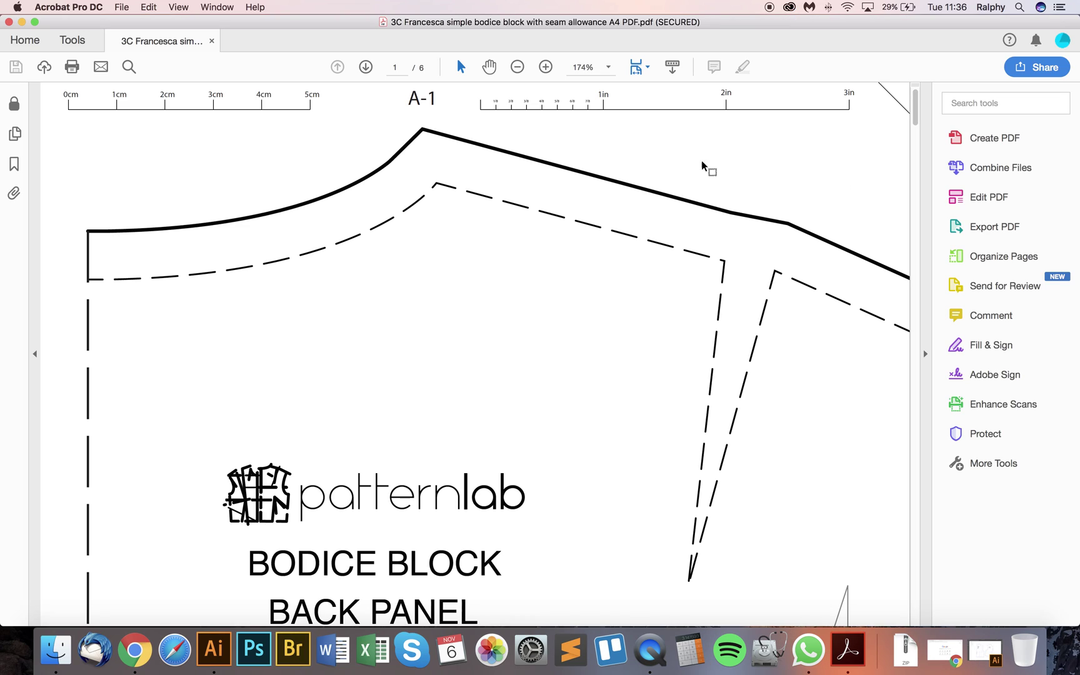
{"action": "left_click", "coordinate": [518, 67]}
{"action": "left_click", "coordinate": [519, 67]}
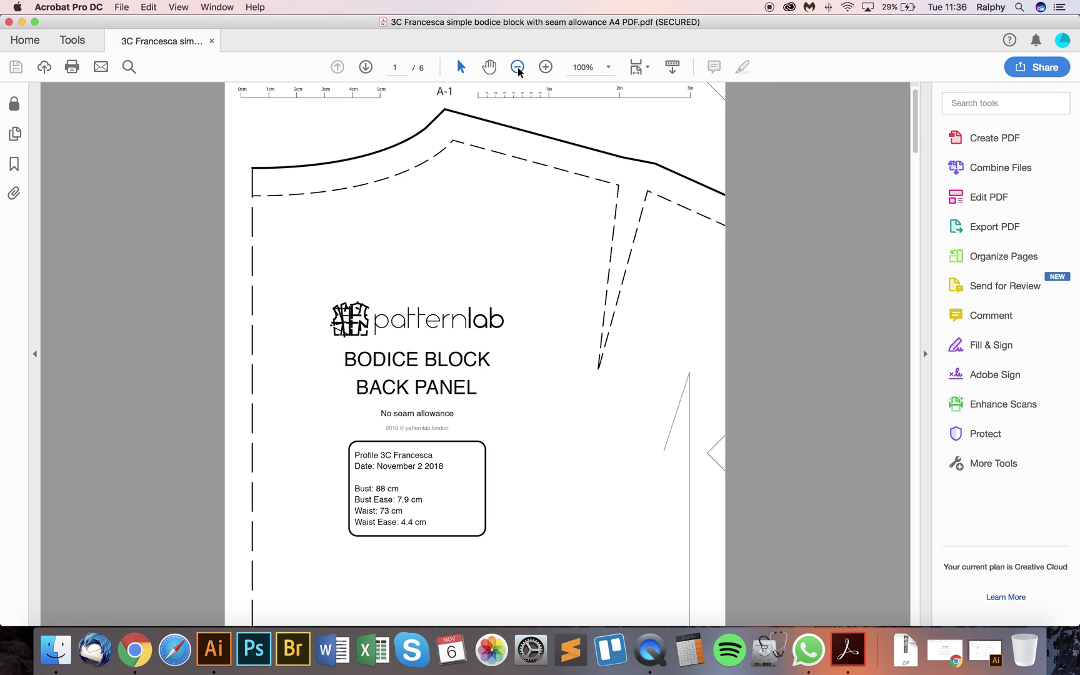
{"action": "left_click", "coordinate": [519, 67]}
{"action": "left_click", "coordinate": [519, 67]}
{"action": "left_click", "coordinate": [518, 68]}
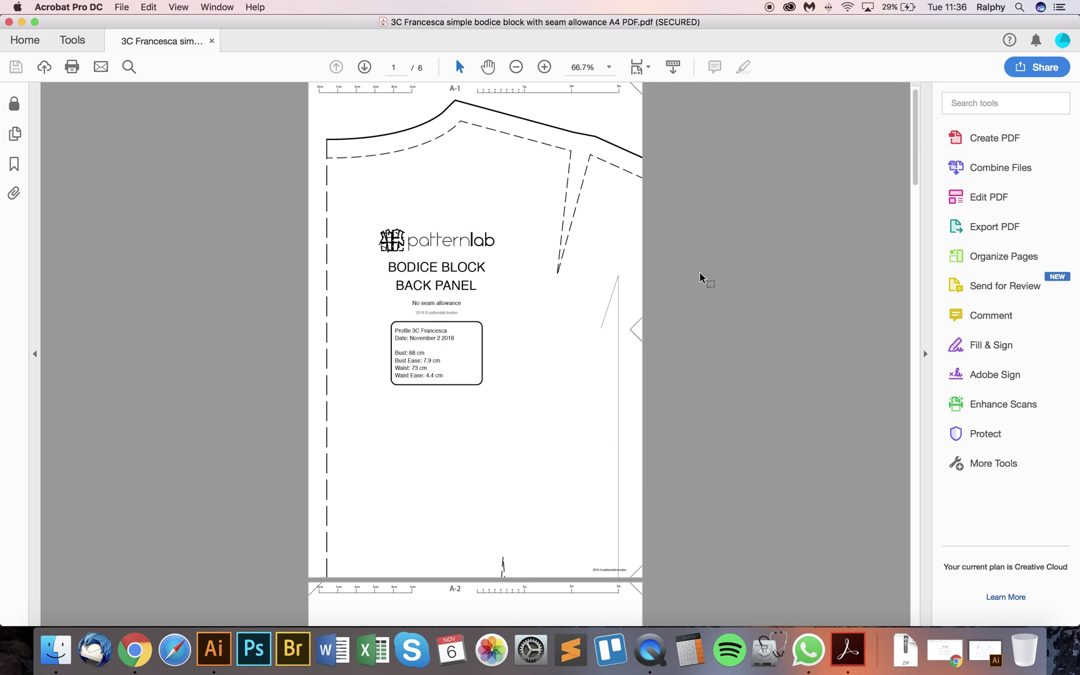
{"action": "scroll", "coordinate": [605, 263], "scroll_direction": "down", "scroll_amount": 3}
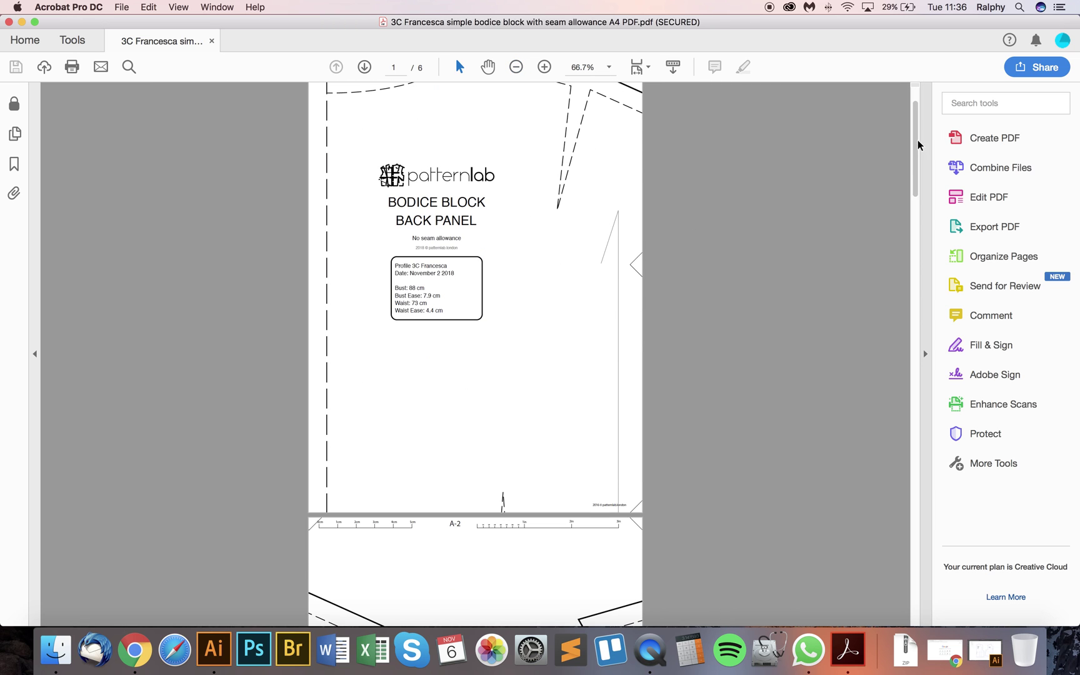
{"action": "scroll", "coordinate": [915, 126], "scroll_direction": "up", "scroll_amount": 3}
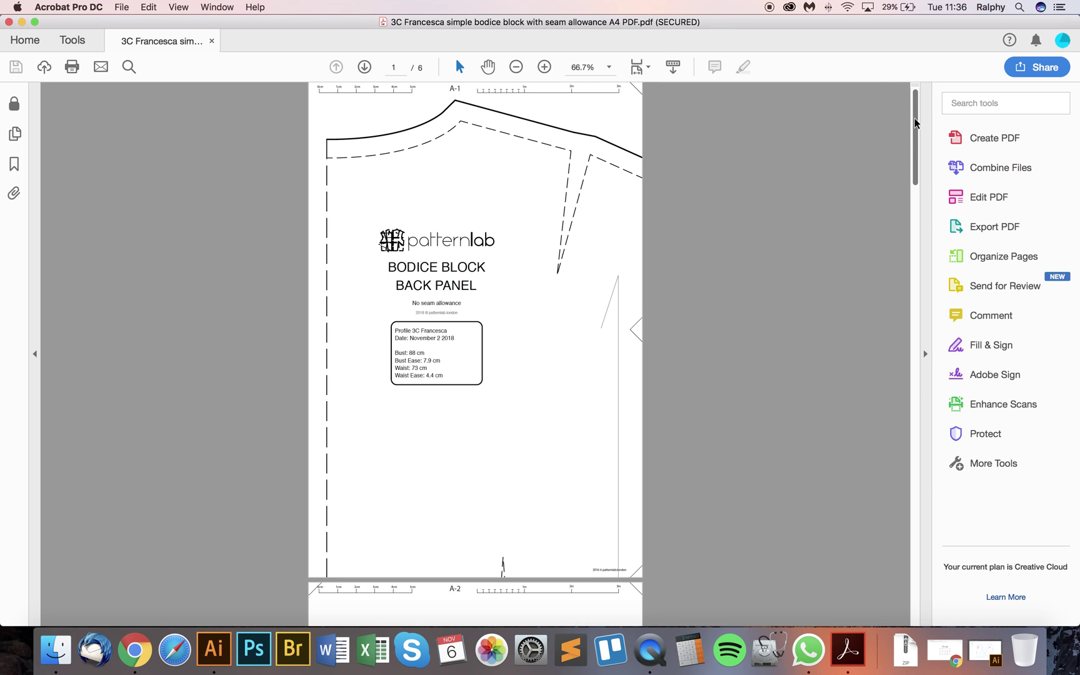
{"action": "mouse_move", "coordinate": [916, 125]}
{"action": "left_mouse_down"}
{"action": "mouse_move", "coordinate": [907, 614]}
{"action": "mouse_move", "coordinate": [923, 109]}
{"action": "left_mouse_up"}
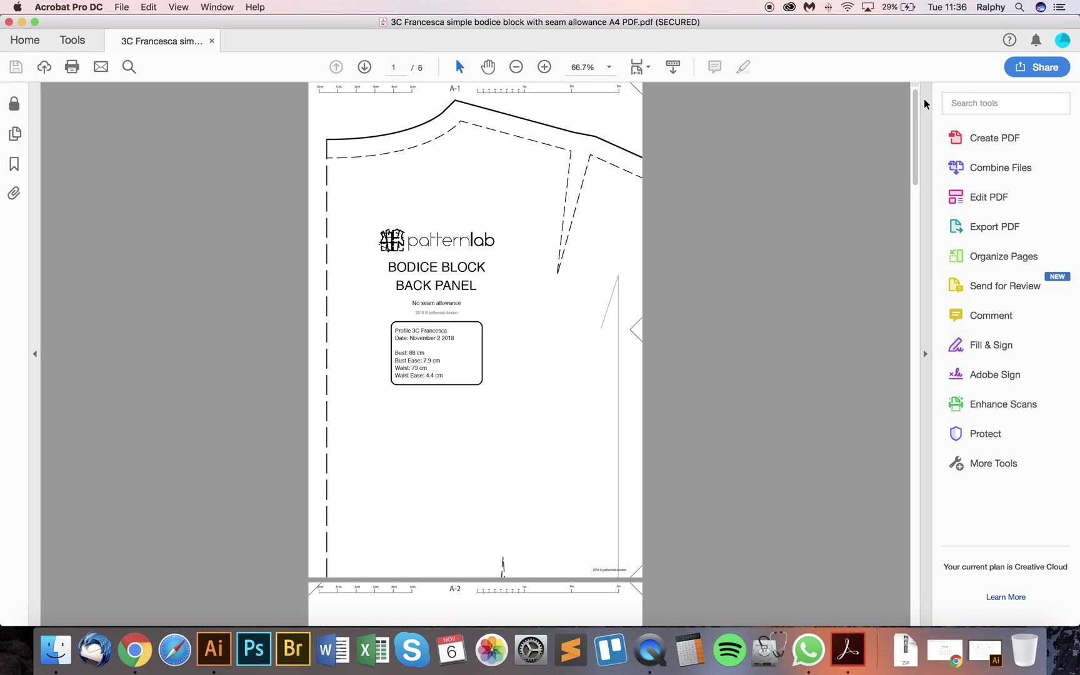